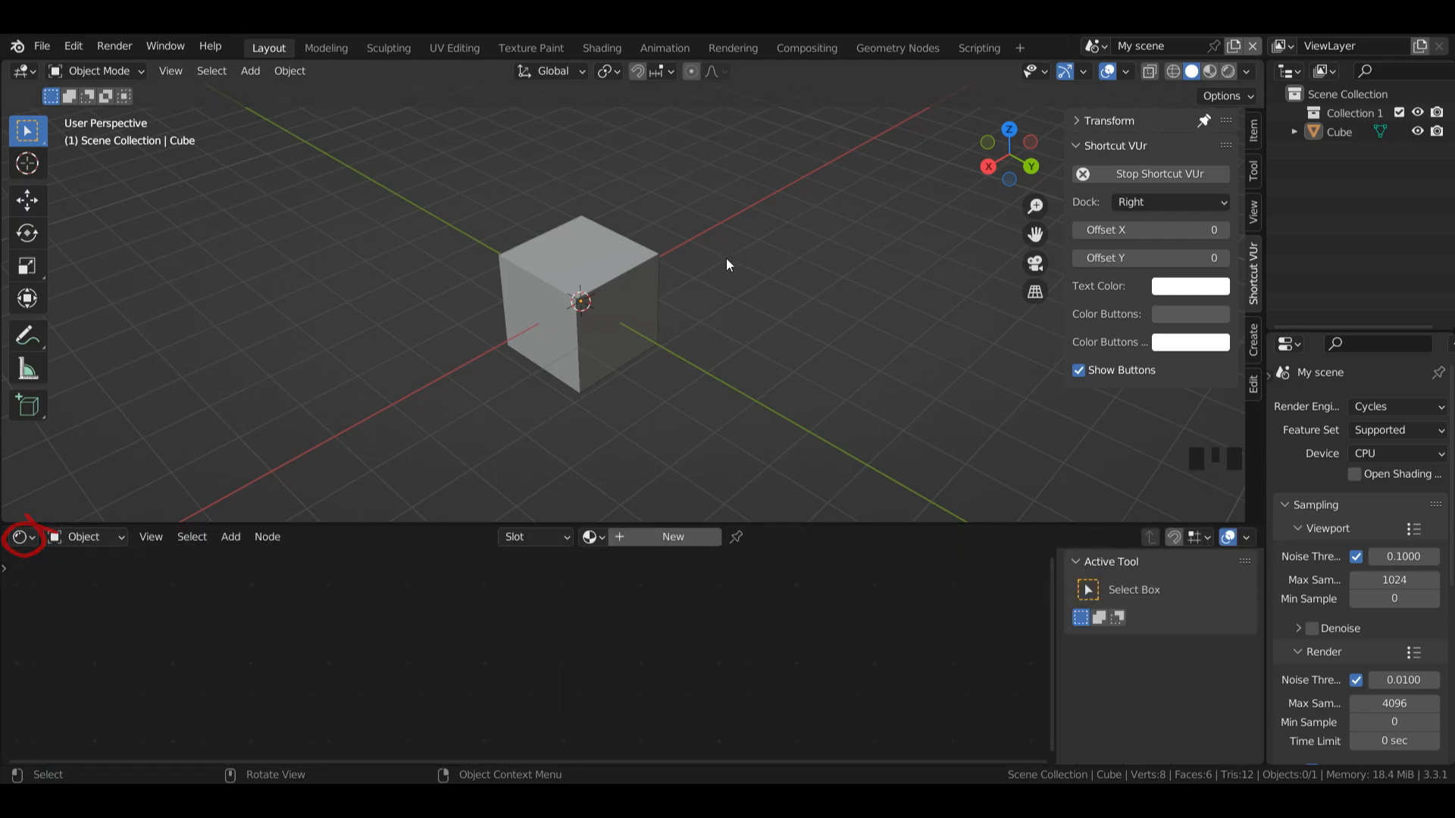
# Step: Select the cube and create a new material for it, with its shader nodes arranged in view
pyautogui.click(622, 304)
pyautogui.click(672, 536)
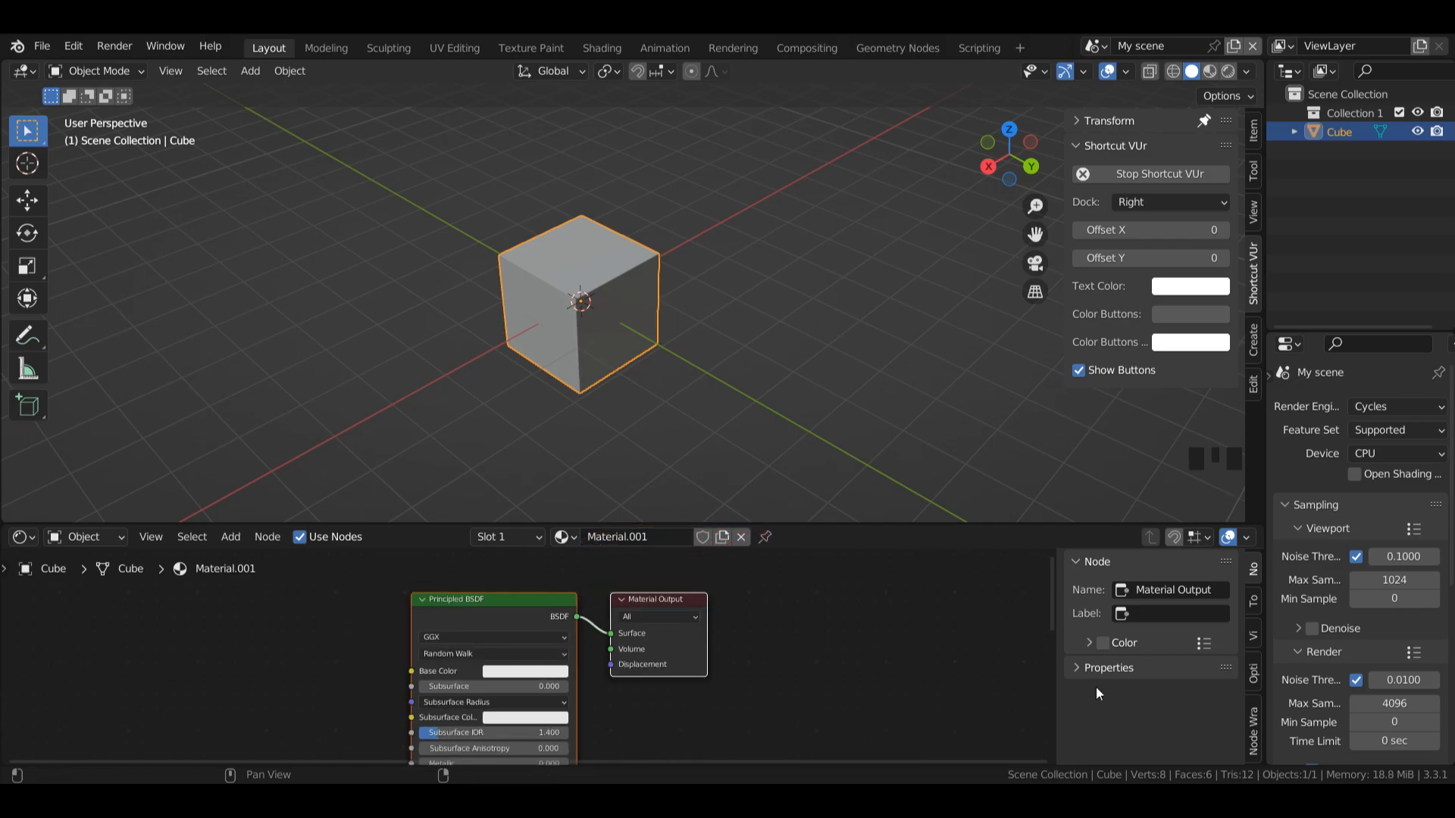
pyautogui.moveTo(539, 614); pyautogui.dragTo(689, 594)
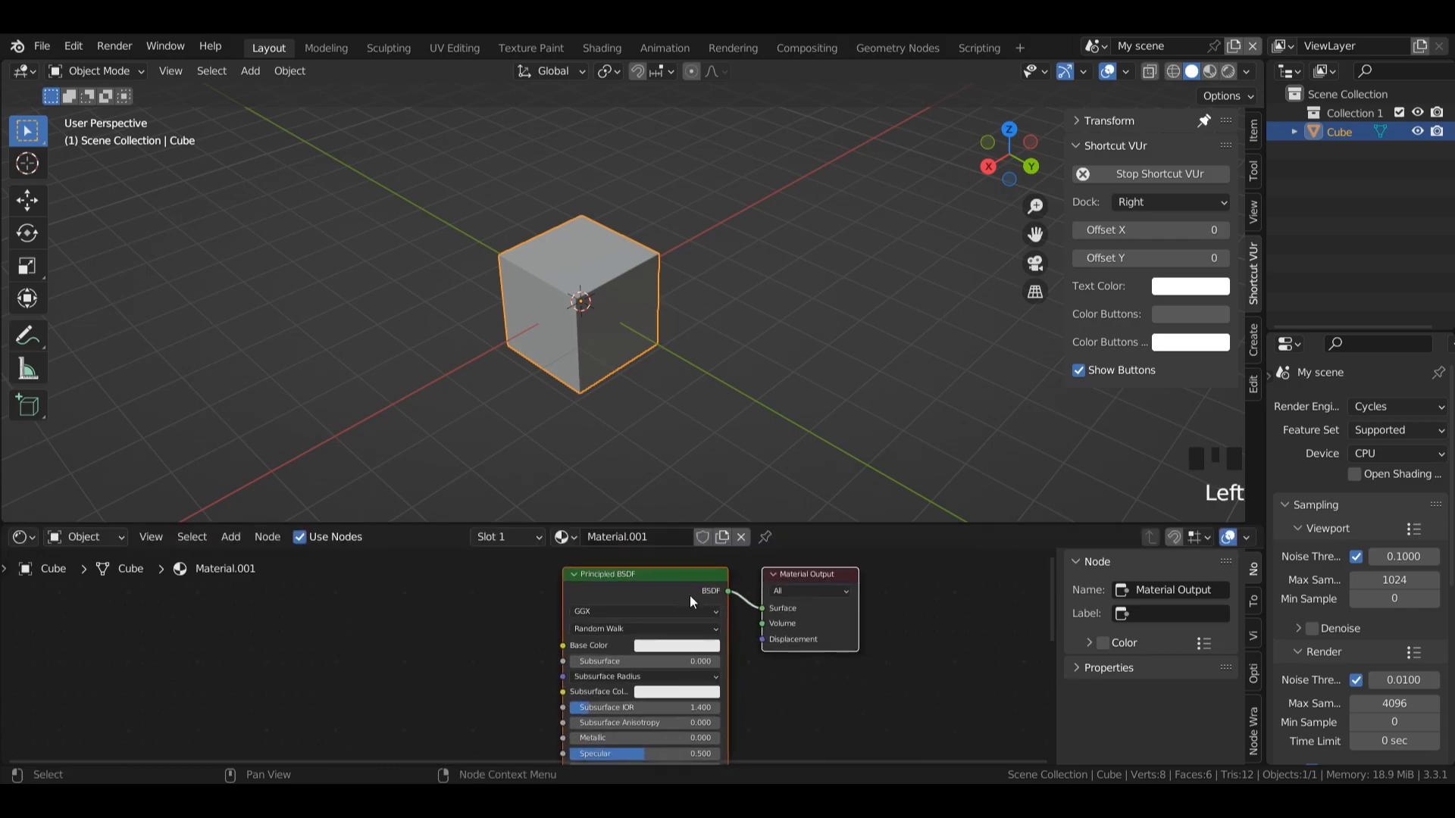
pyautogui.scroll(-1, 811, 594)
pyautogui.scroll(-1, 826, 589)
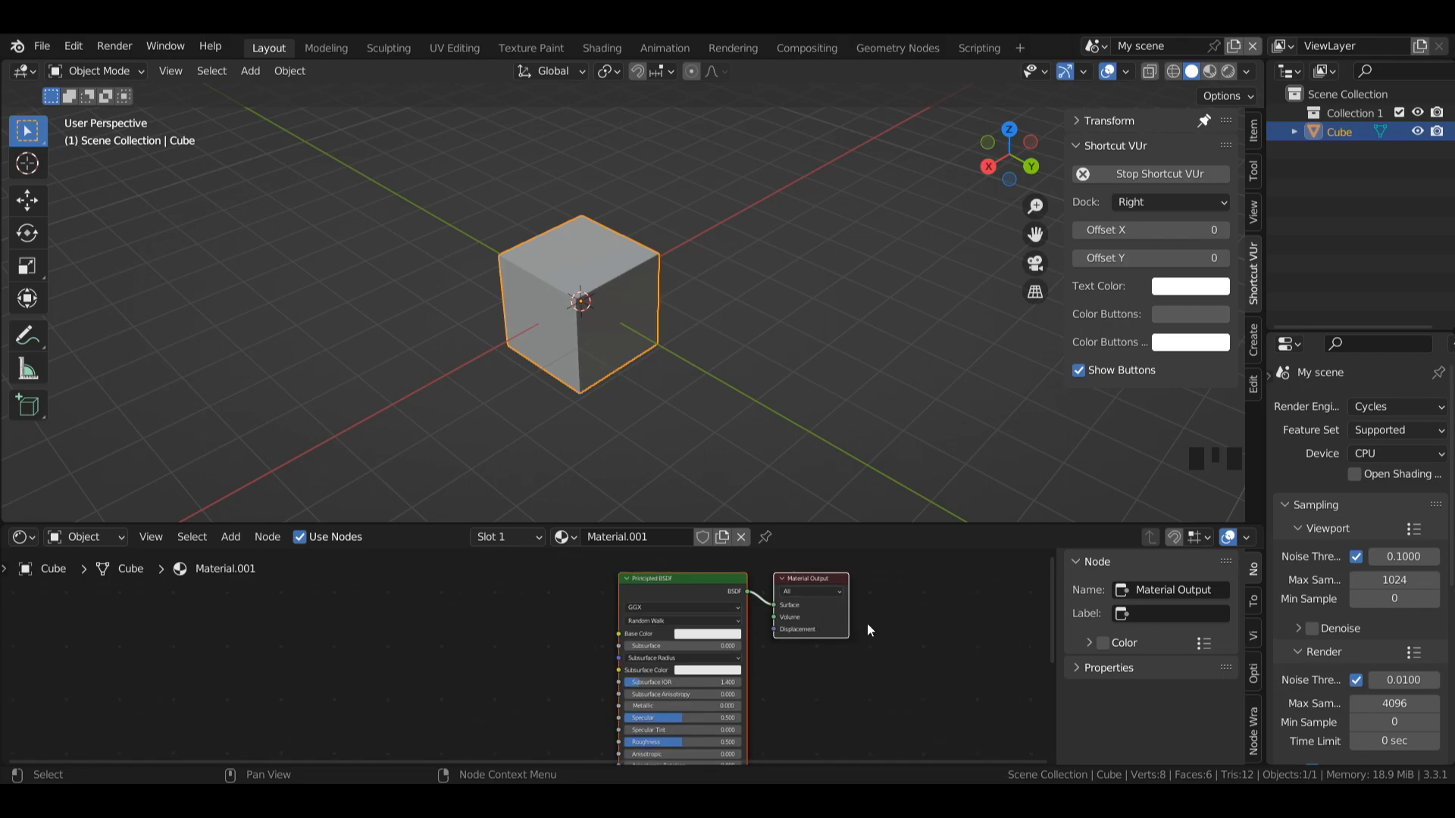
pyautogui.click(914, 594)
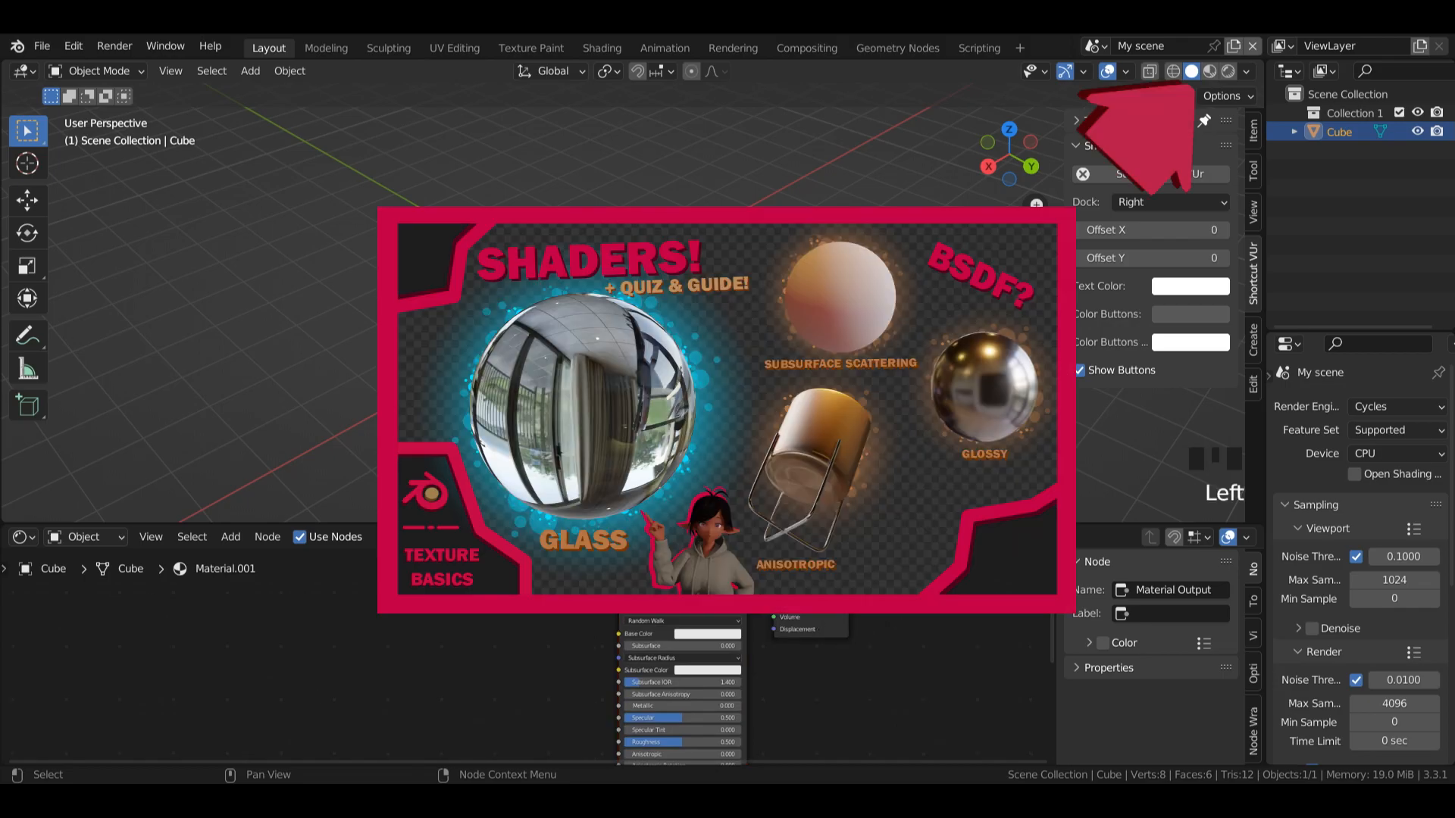
pyautogui.click(686, 589)
pyautogui.moveTo(685, 589); pyautogui.dragTo(679, 595)
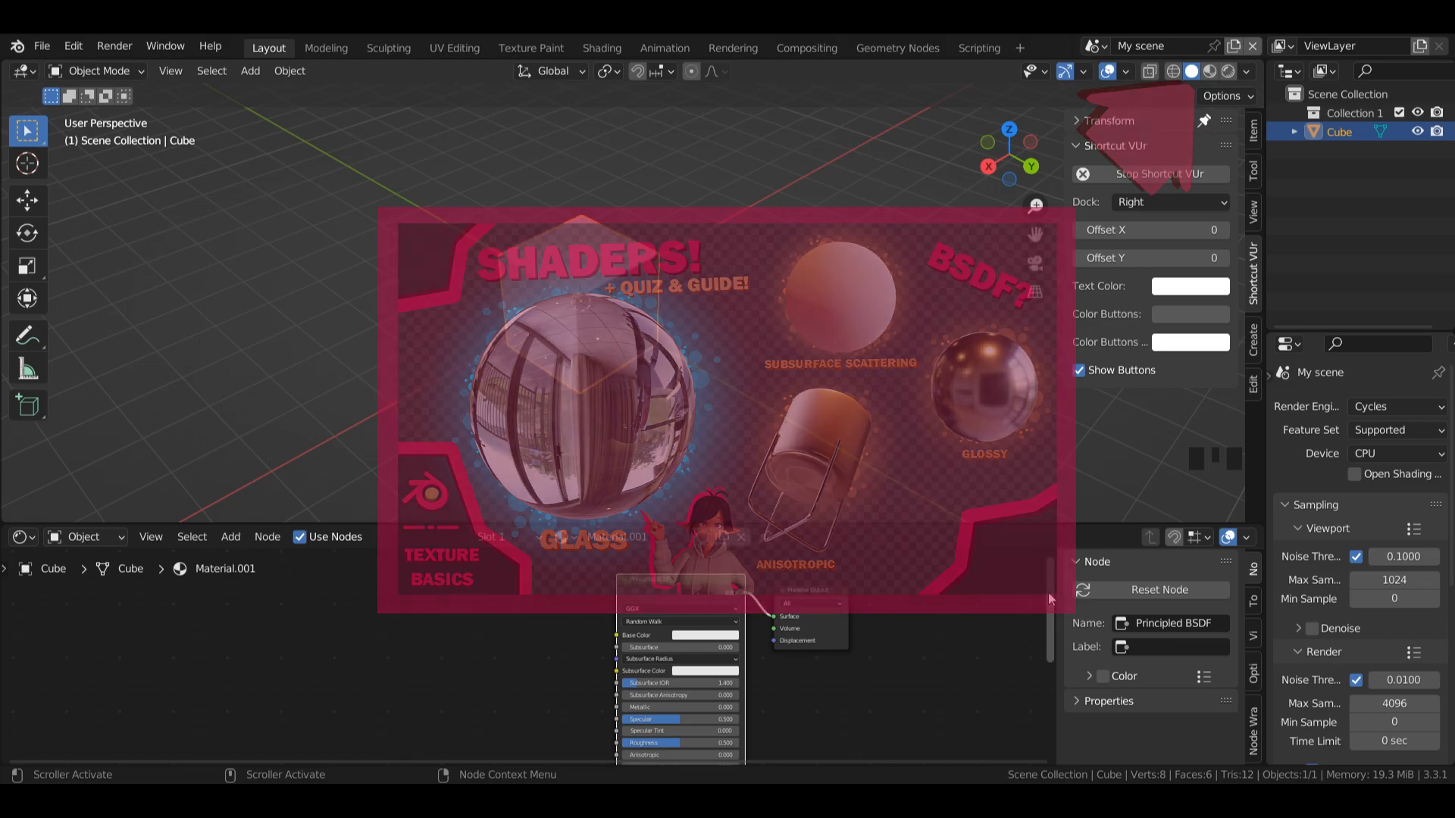
# Step: Add a MixRGB node and connect its Color output to the Base Color of the Principled BSDF
pyautogui.hotkey('shift', 'a')
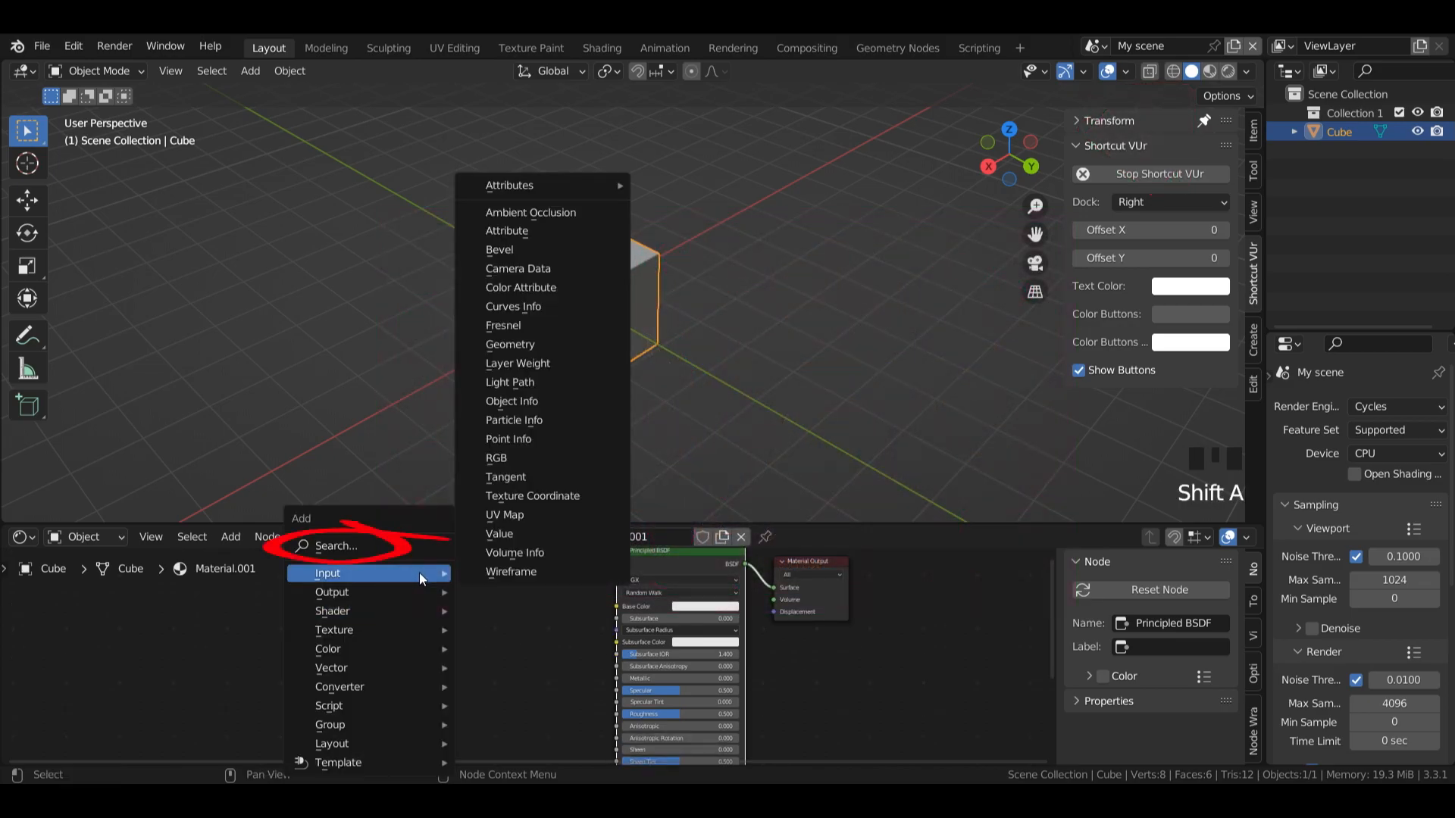
pyautogui.click(376, 551)
pyautogui.write('mixrgb')
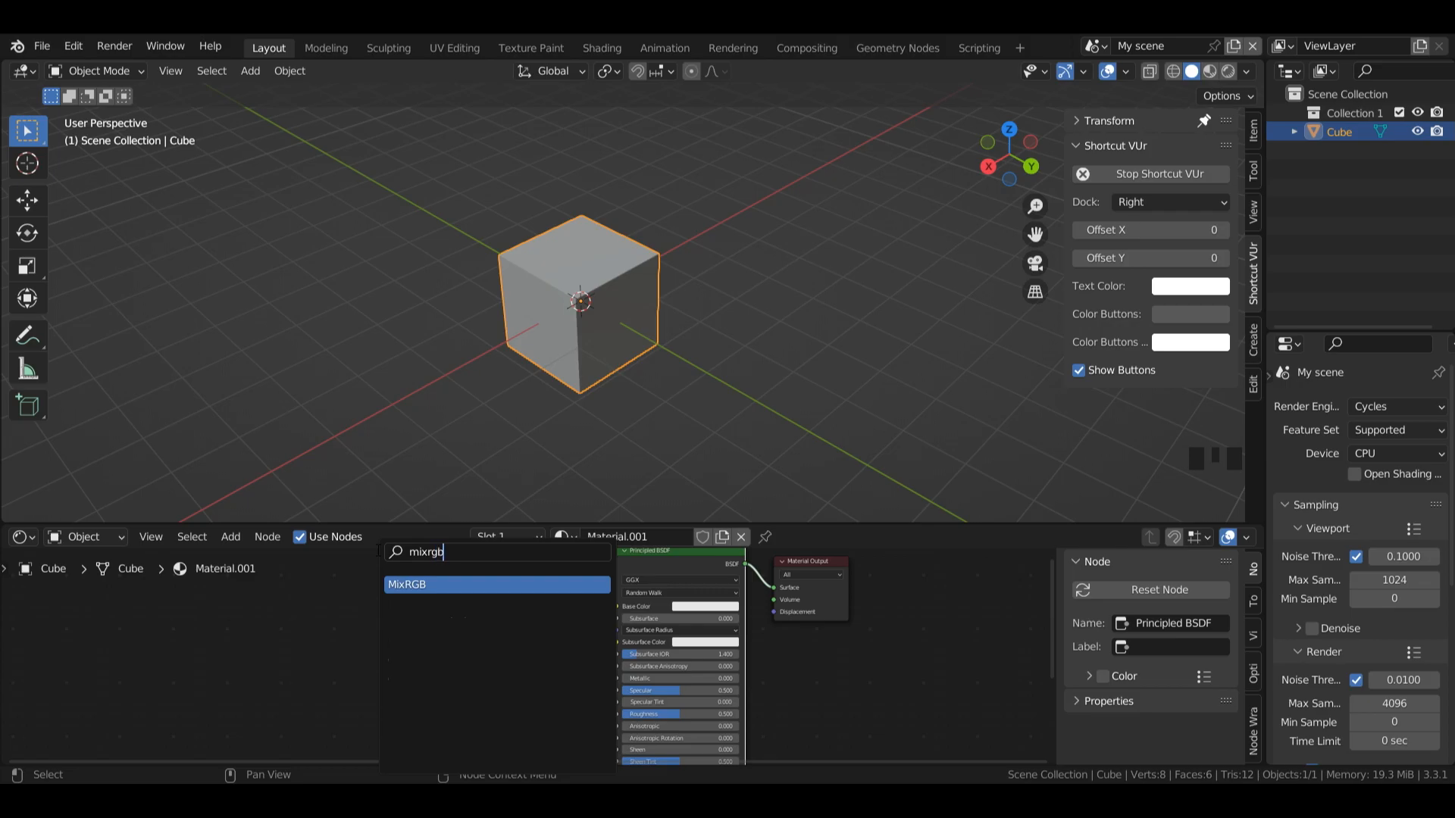
pyautogui.click(418, 584)
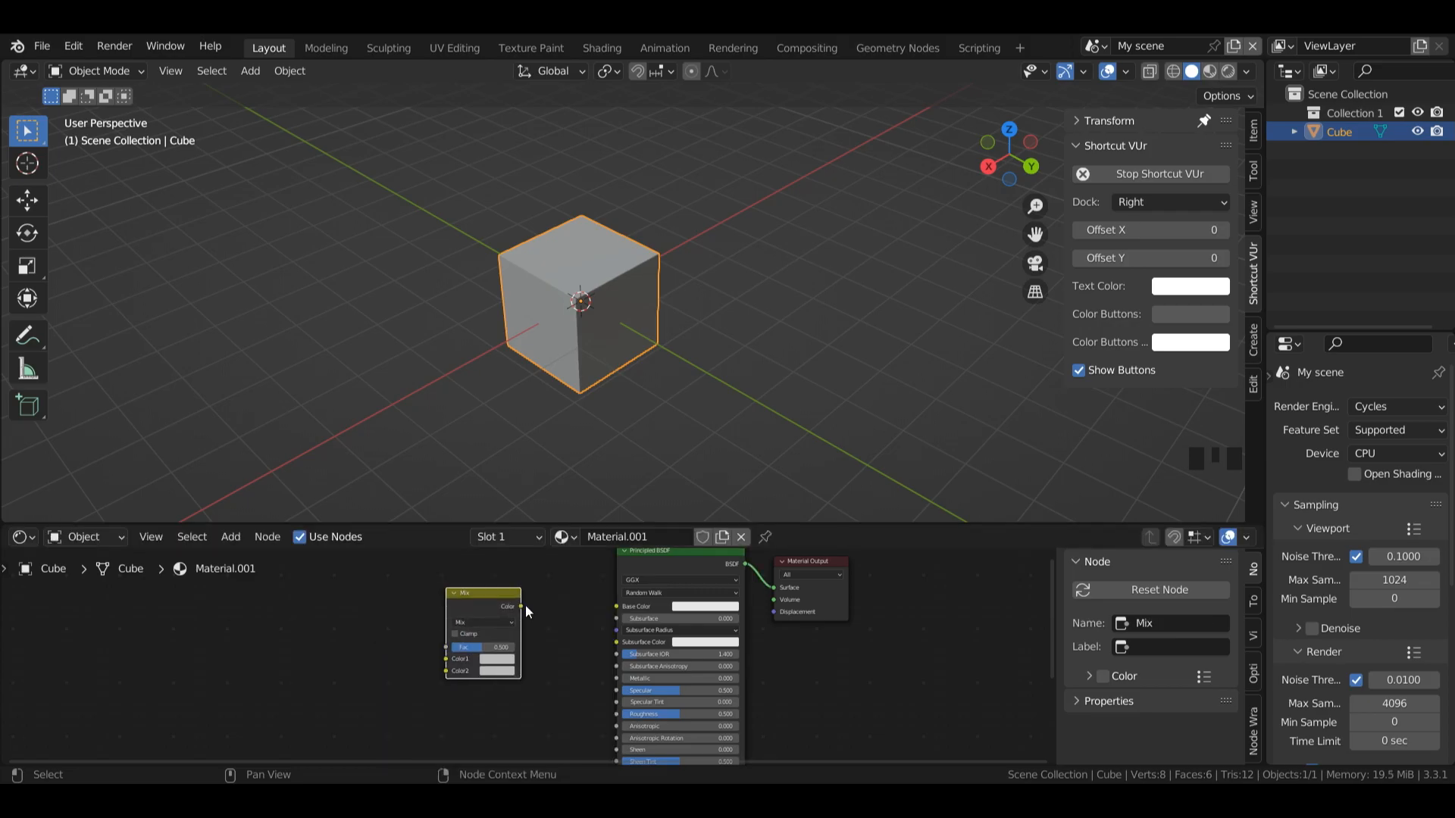
pyautogui.moveTo(521, 606); pyautogui.dragTo(616, 607)
# Step: Show the viewport in Material Preview and set the Mix node's Color1 to blue
pyautogui.click(1210, 70)
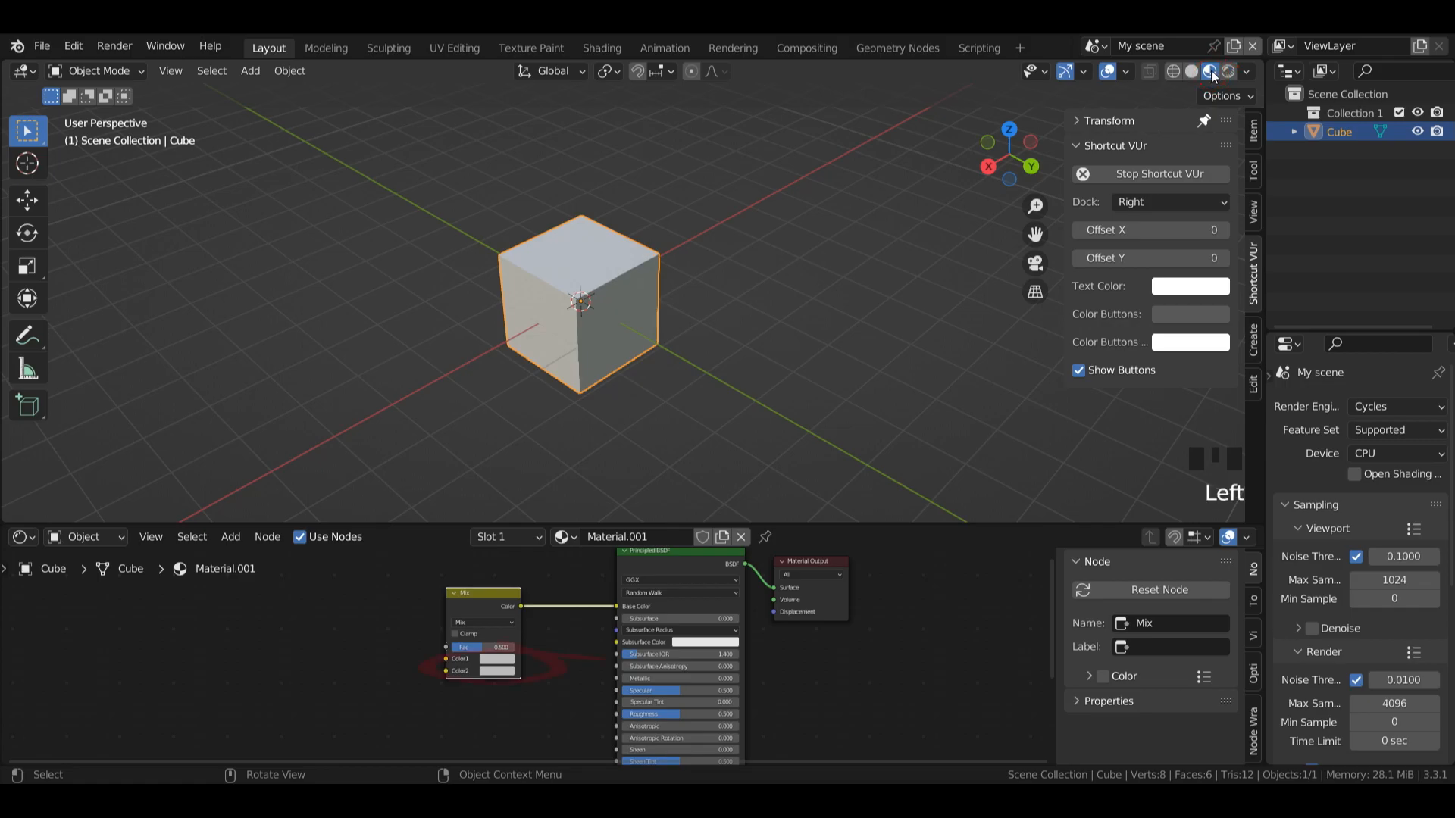
pyautogui.click(494, 660)
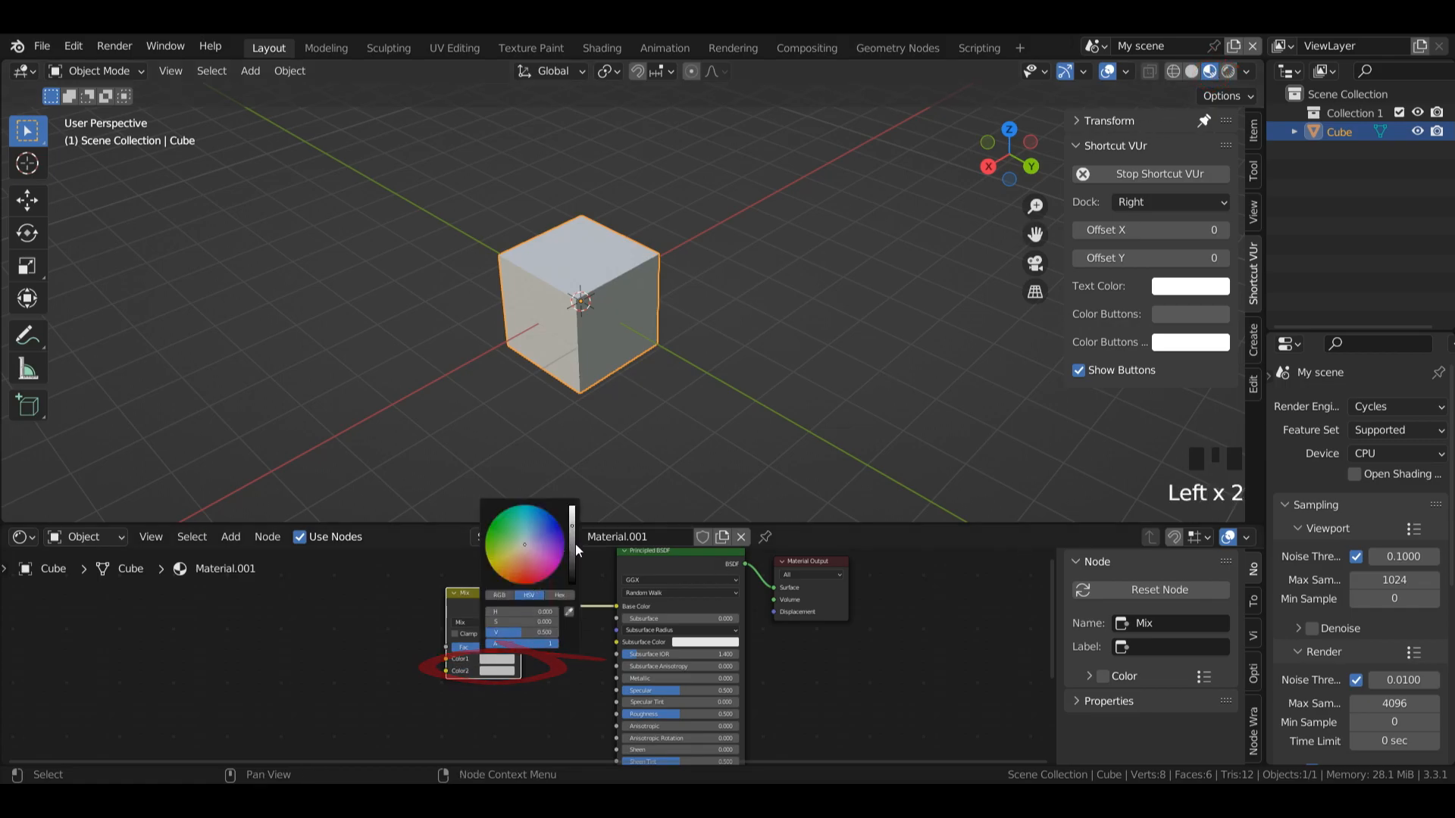
pyautogui.click(557, 523)
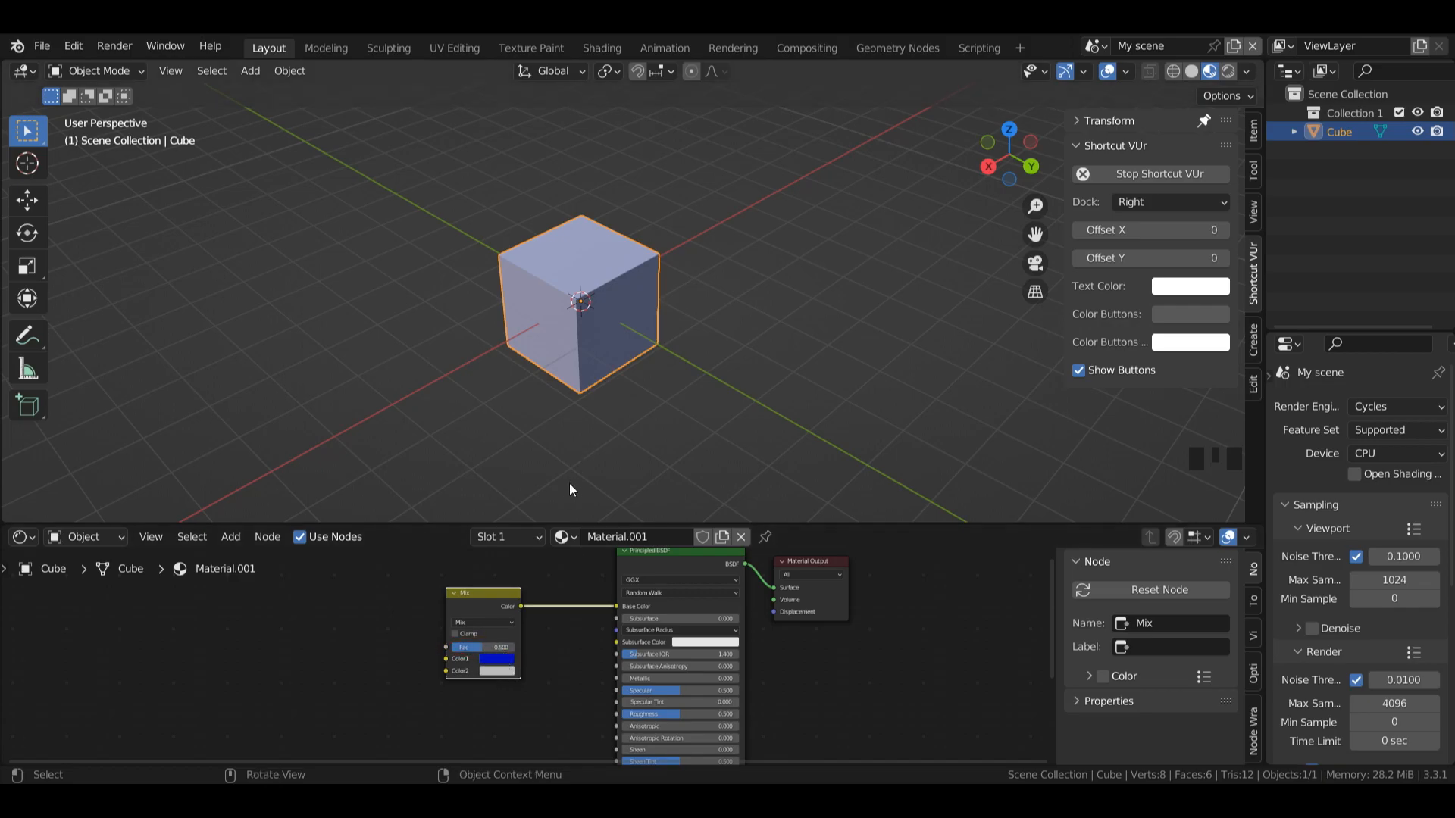
# Step: Try the Mix node's factor at 0 and at 1, and return it to 0.5
pyautogui.click(489, 648)
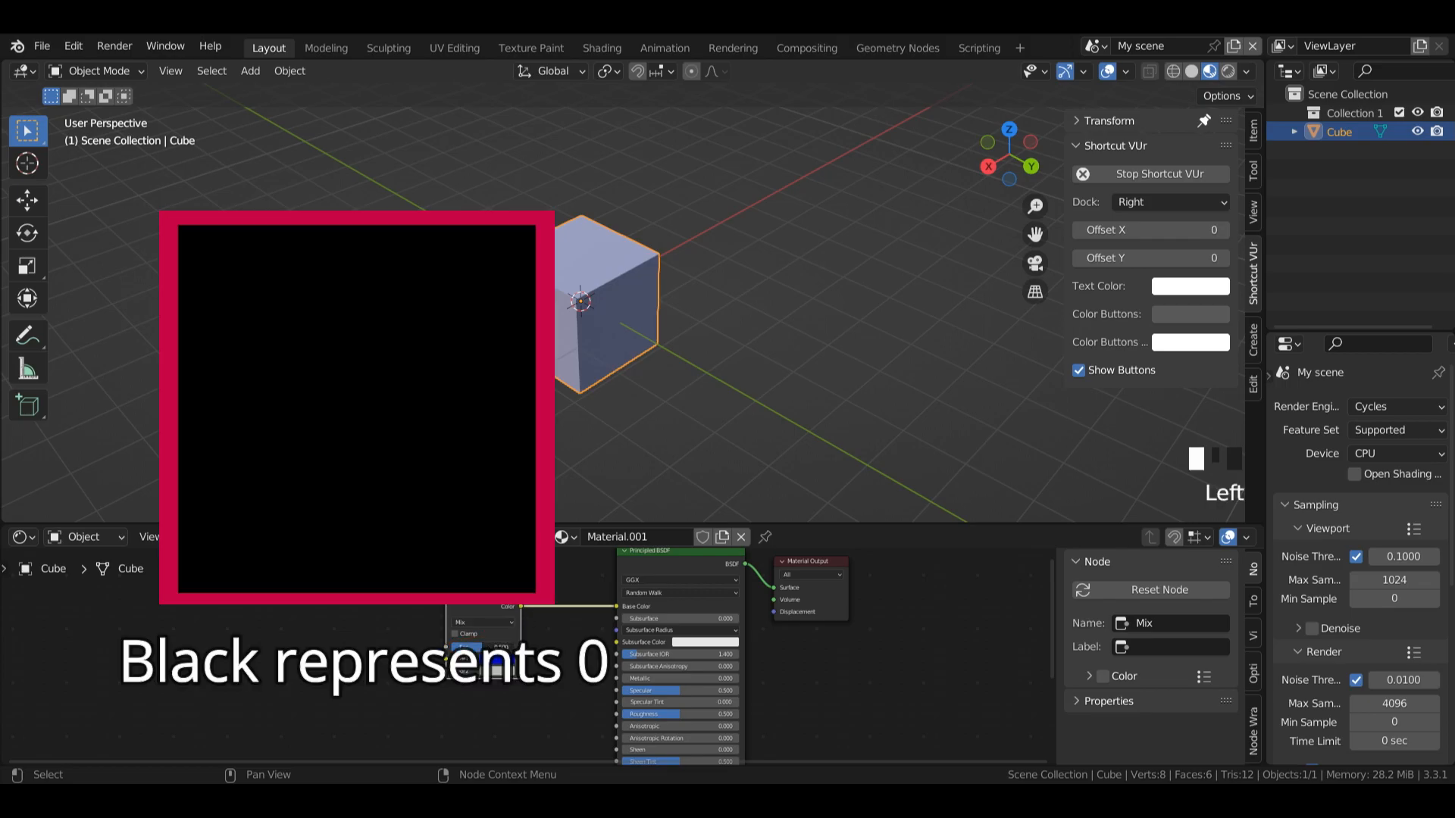
pyautogui.moveTo(487, 647); pyautogui.dragTo(455, 647)
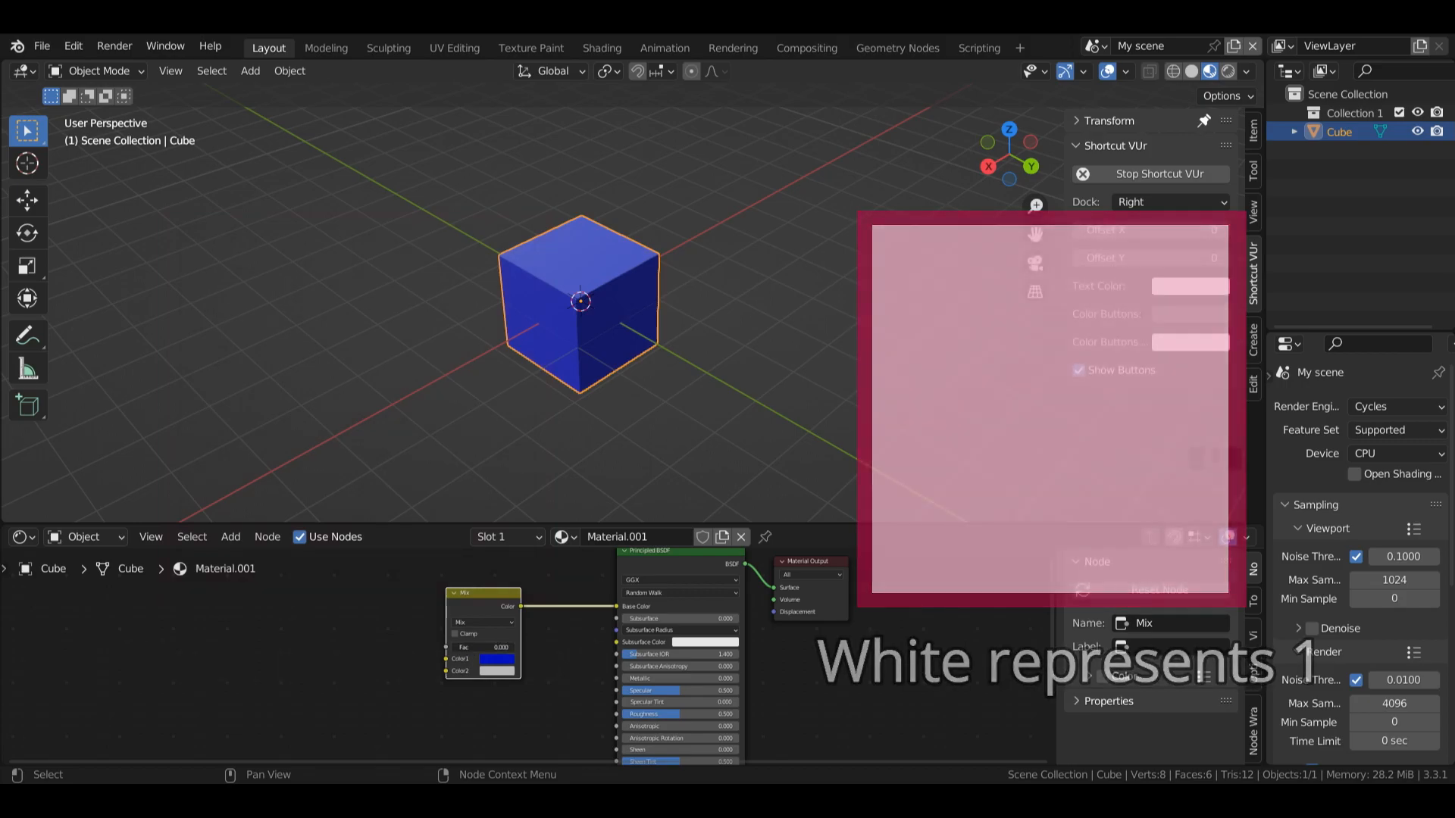
pyautogui.moveTo(454, 647); pyautogui.dragTo(505, 689)
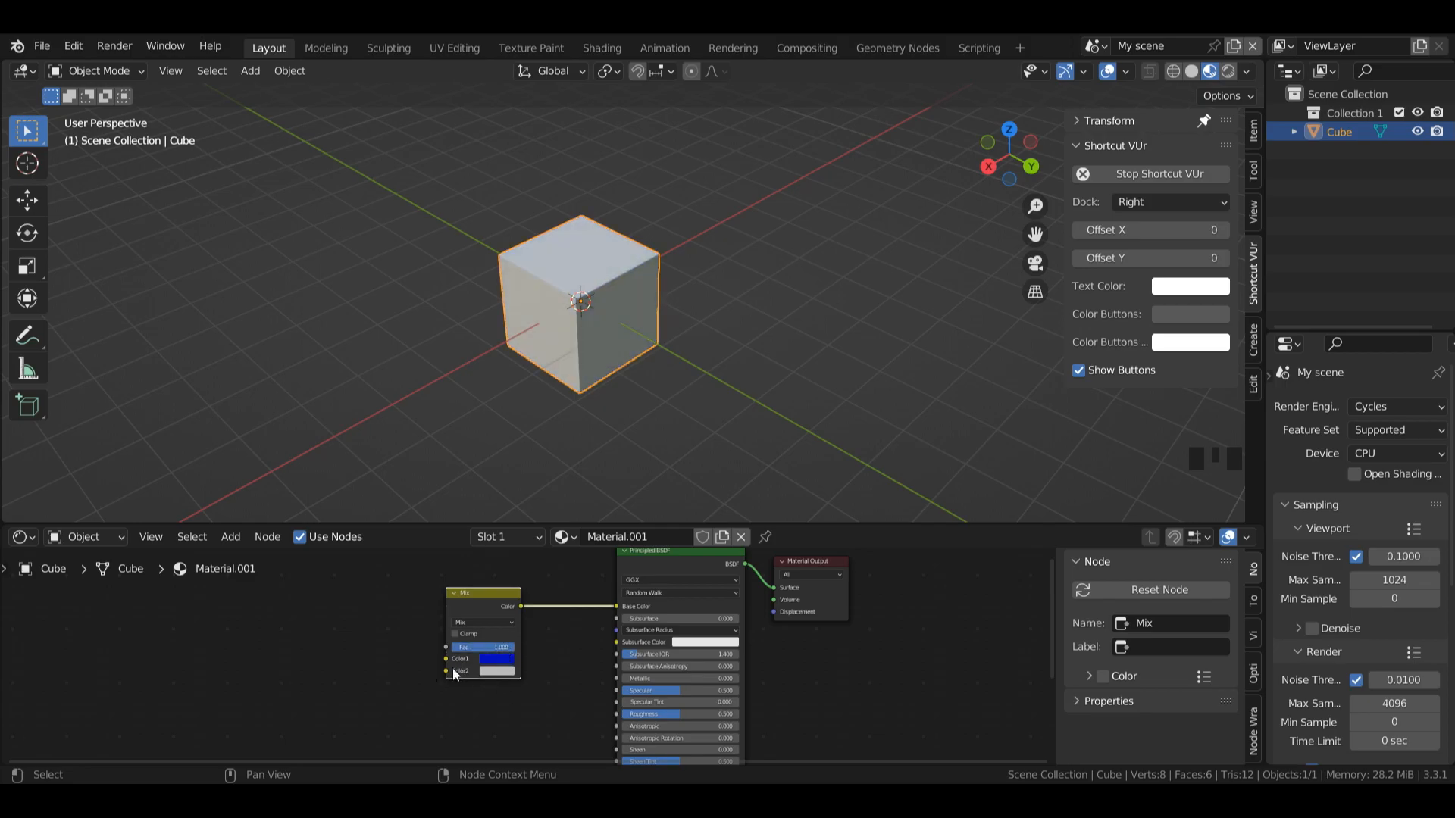
pyautogui.click(497, 650)
pyautogui.write('0.5')
pyautogui.press('Return')
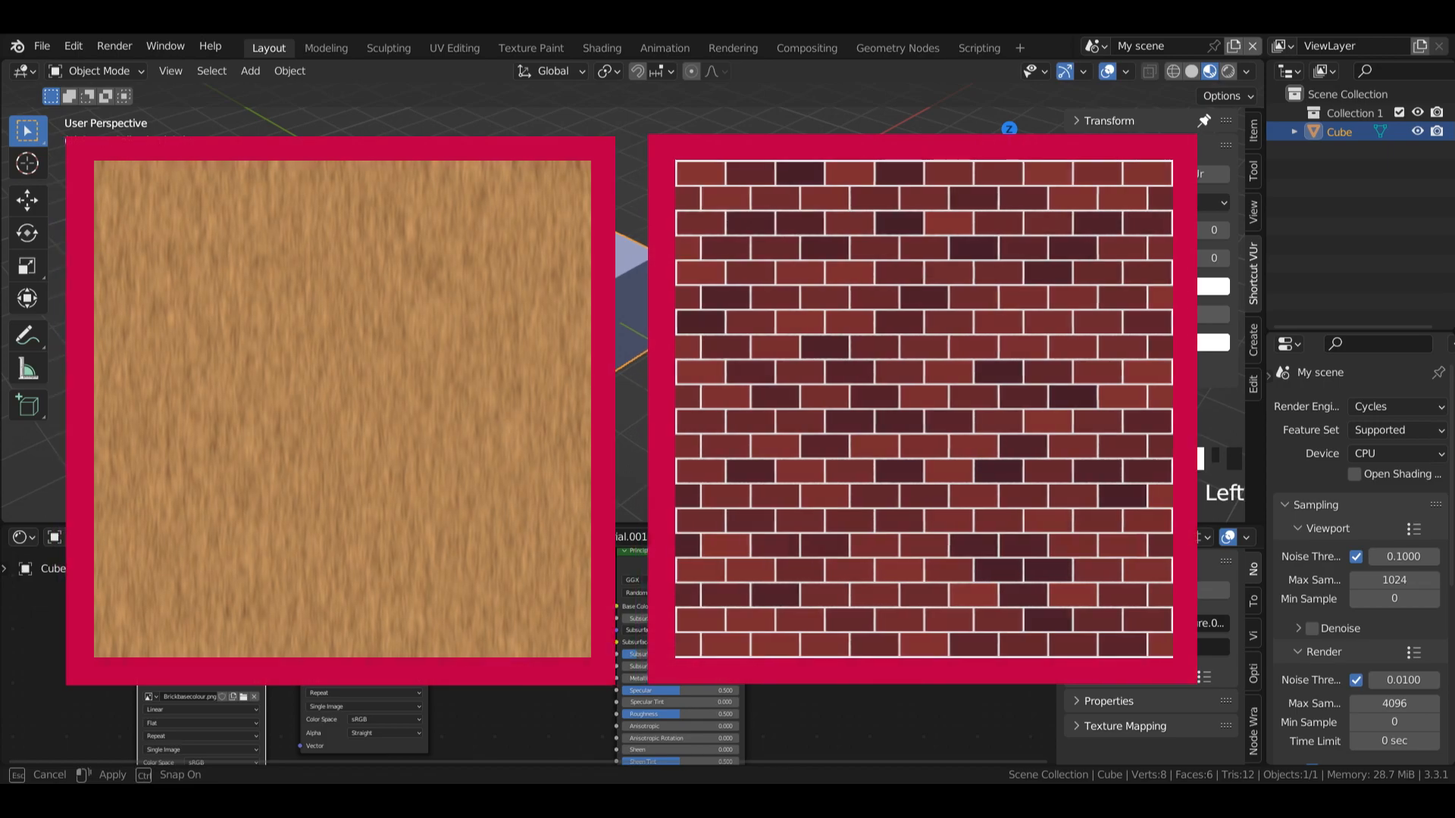
# Step: Enlarge the node editor and connect the WoodBasecolour.png Color to Color1 and the Brickbasecolour.png Color to Color2 of the Mix node
pyautogui.moveTo(833, 523); pyautogui.dragTo(833, 420)
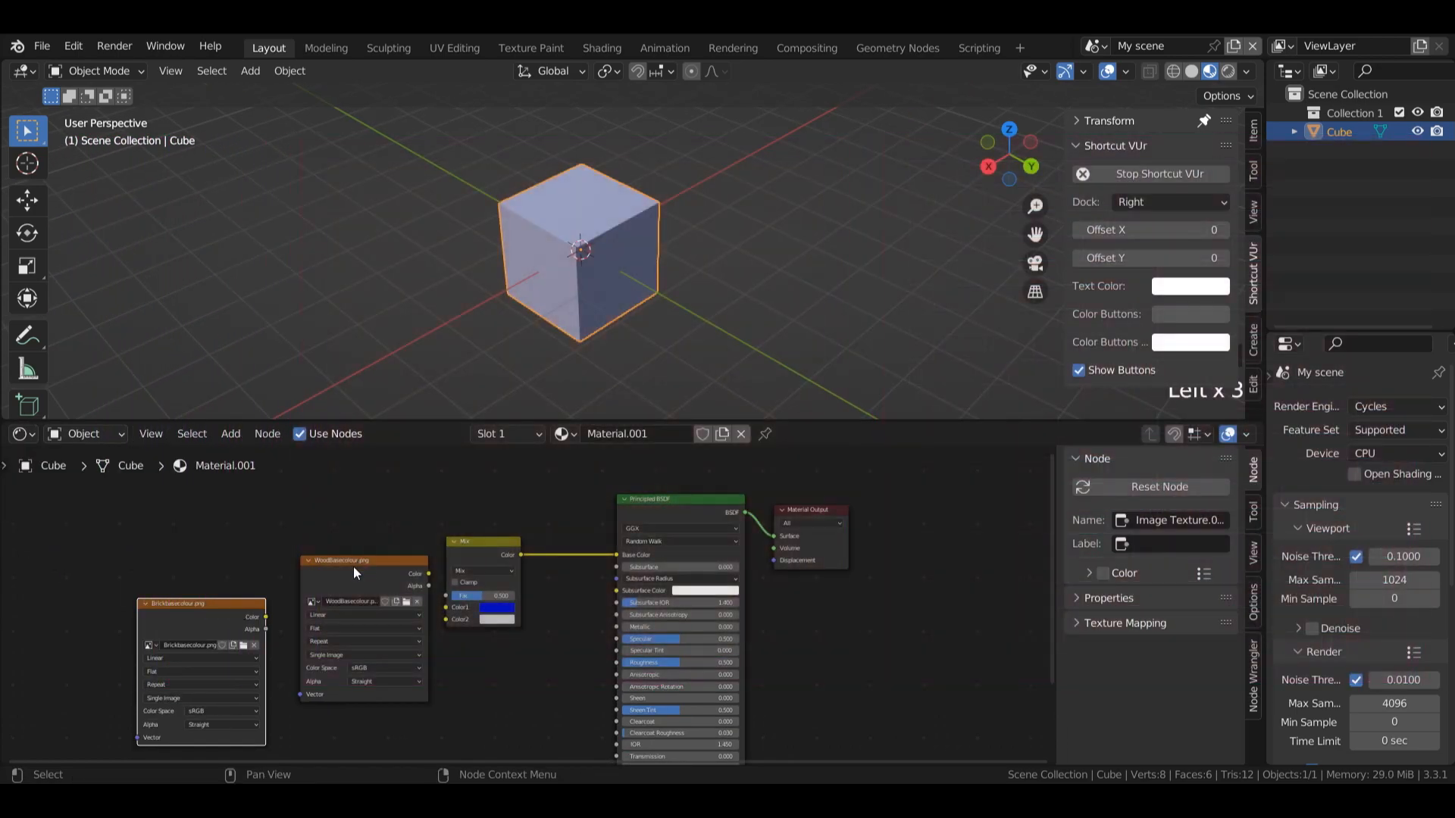
pyautogui.moveTo(354, 567); pyautogui.dragTo(446, 607)
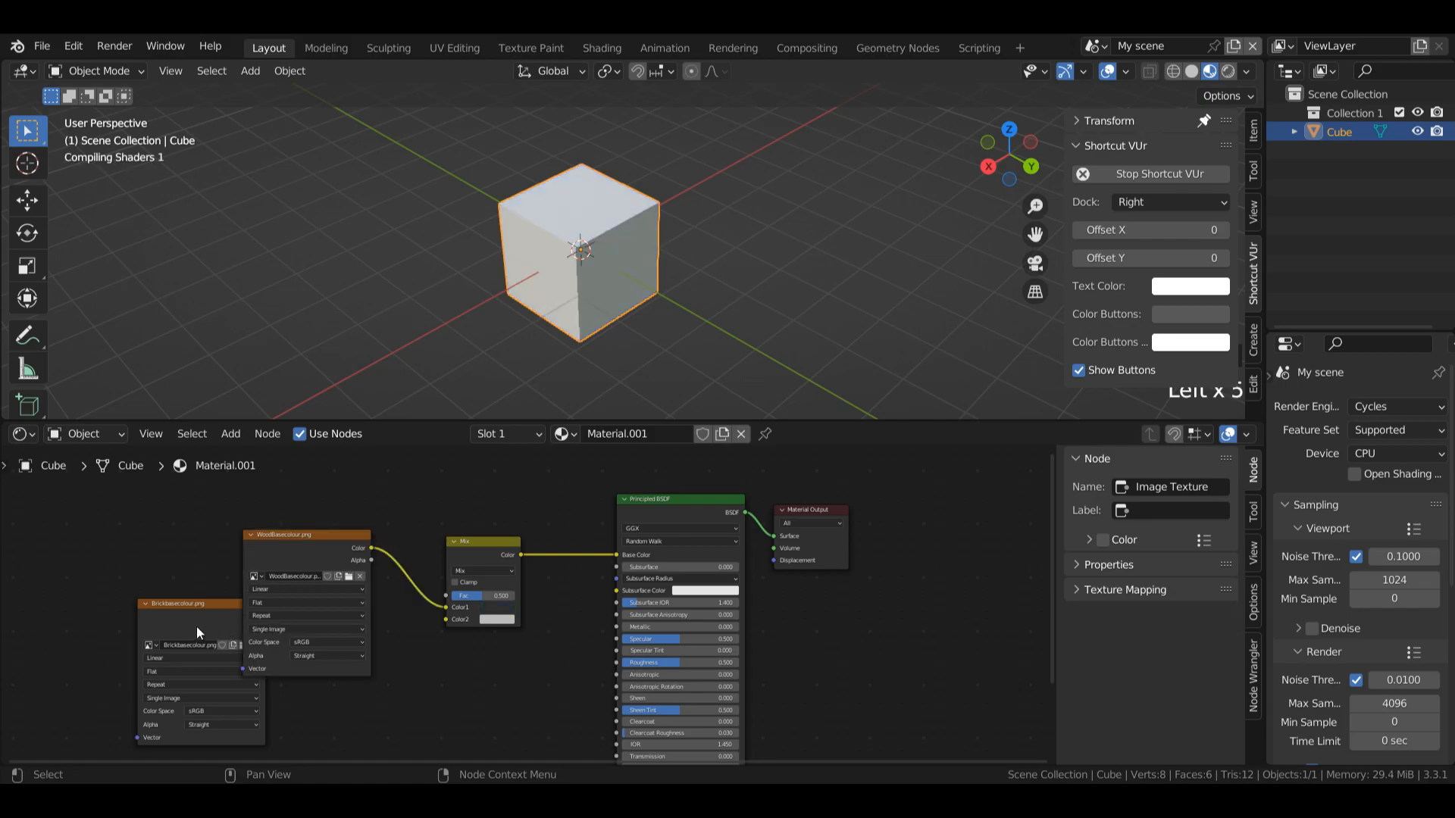
pyautogui.moveTo(286, 597); pyautogui.dragTo(344, 663)
pyautogui.moveTo(406, 666); pyautogui.dragTo(445, 620)
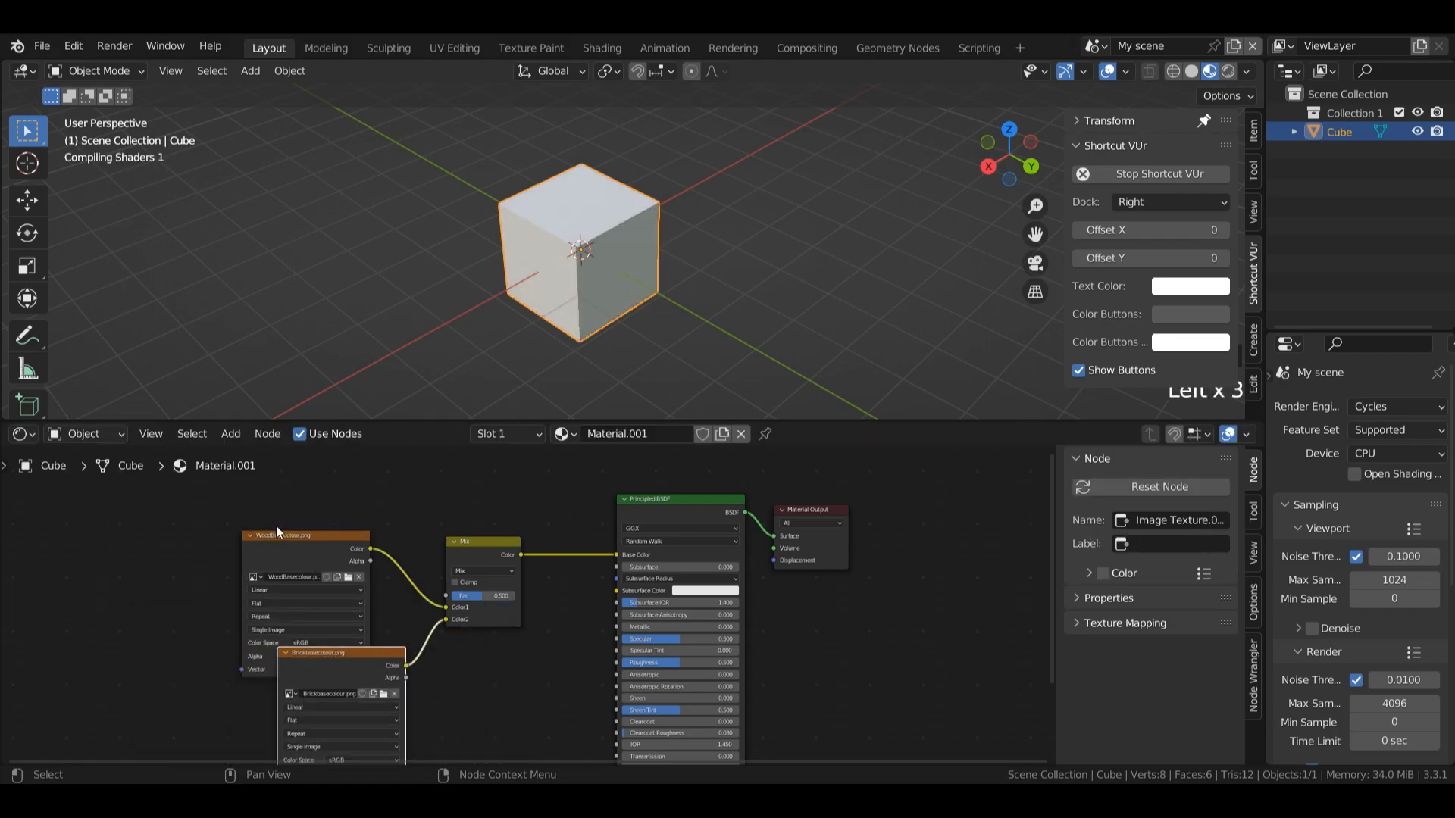
# Step: Spread the wood and brick image nodes apart and set the Mix node's factor to 0
pyautogui.click(286, 540)
pyautogui.moveTo(286, 541); pyautogui.dragTo(243, 517)
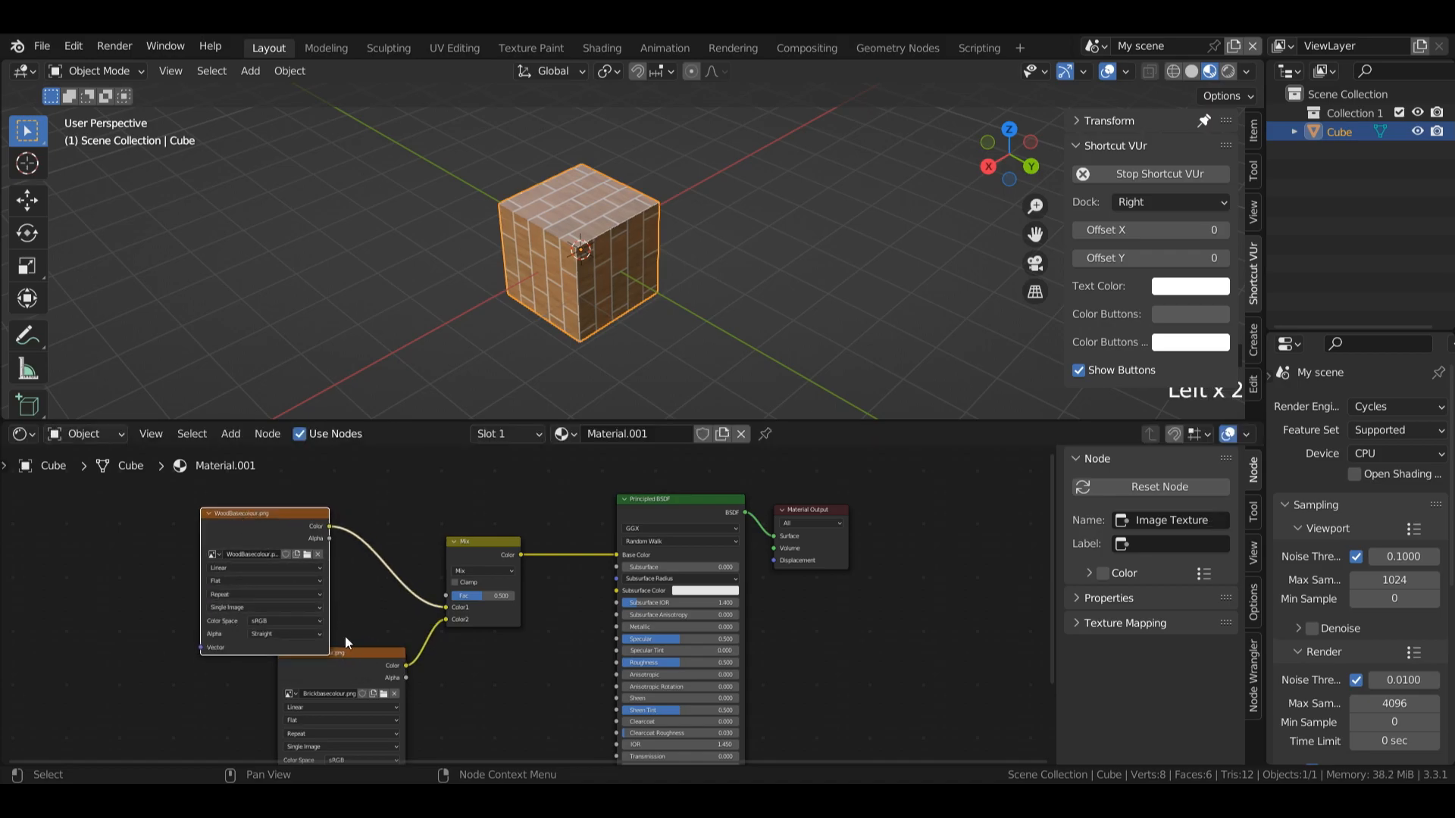
pyautogui.moveTo(346, 650); pyautogui.dragTo(110, 613)
pyautogui.moveTo(489, 583)
pyautogui.mouseDown()
pyautogui.moveTo(483, 598)
pyautogui.moveTo(552, 588)
pyautogui.moveTo(453, 595)
pyautogui.mouseUp()
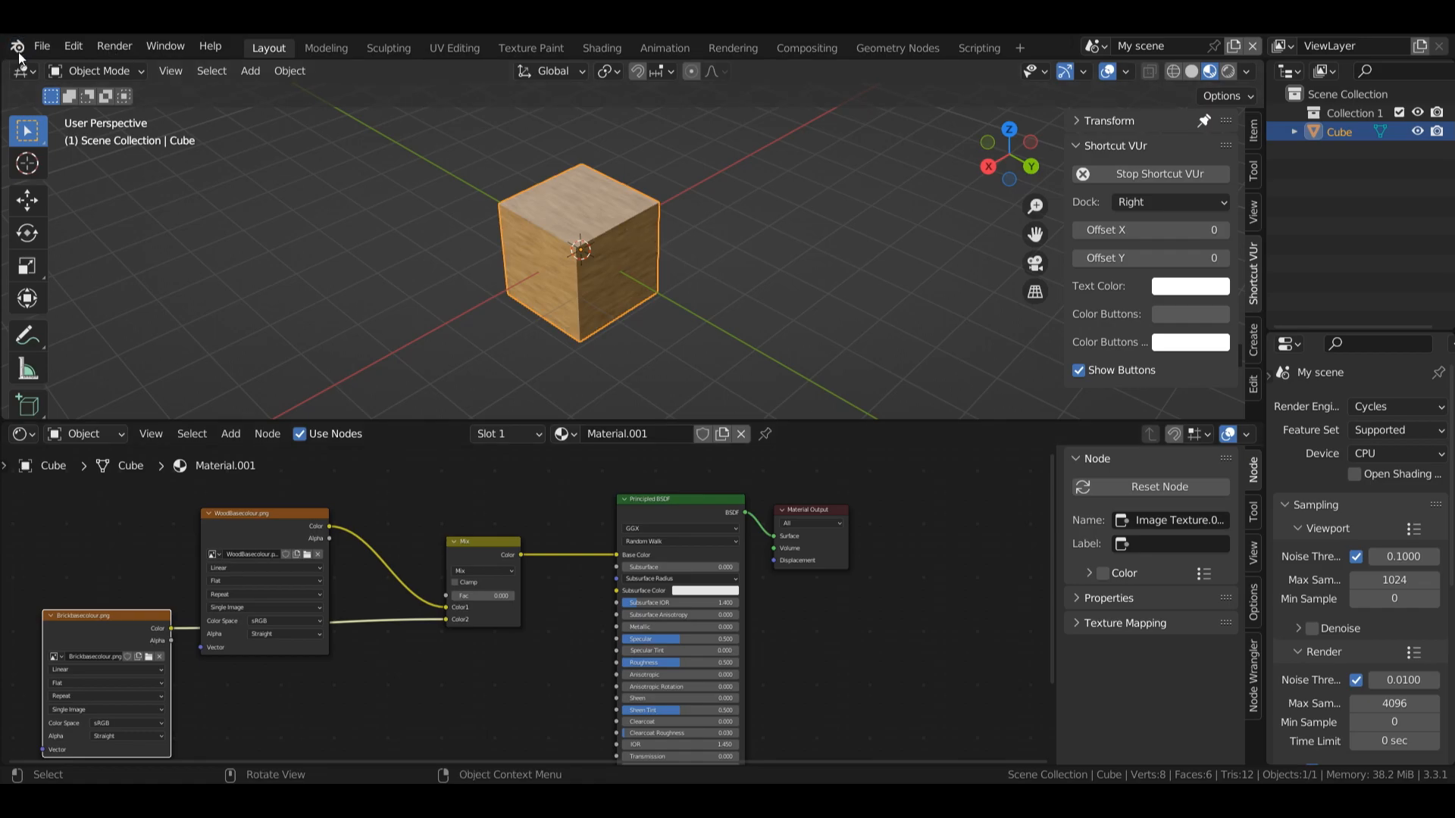
# Step: Split the 3D viewport and turn the new area into a UV editor showing the whole Brickbasecolour.png image
pyautogui.moveTo(3, 62); pyautogui.dragTo(372, 227)
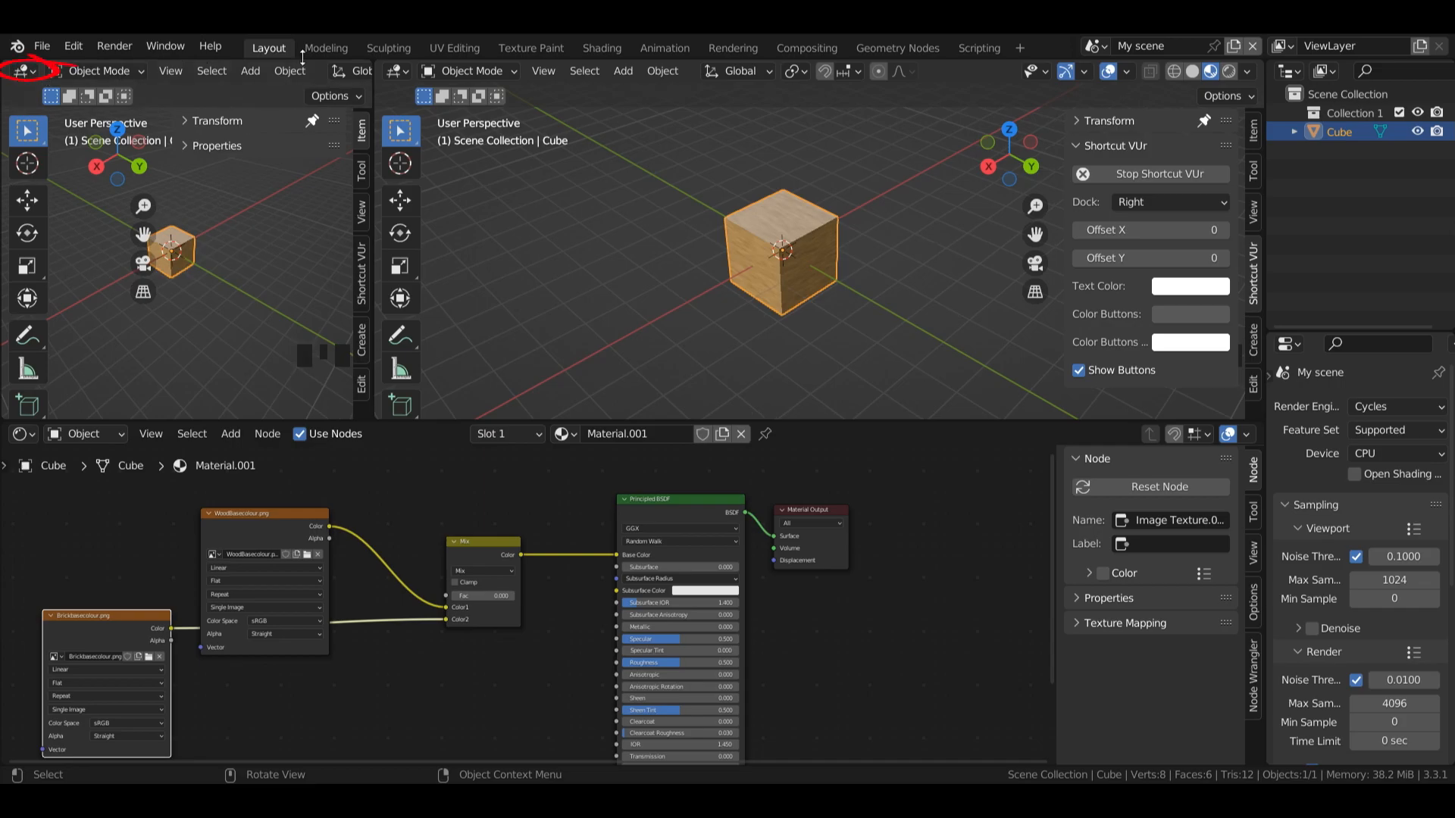
pyautogui.click(23, 70)
pyautogui.click(63, 164)
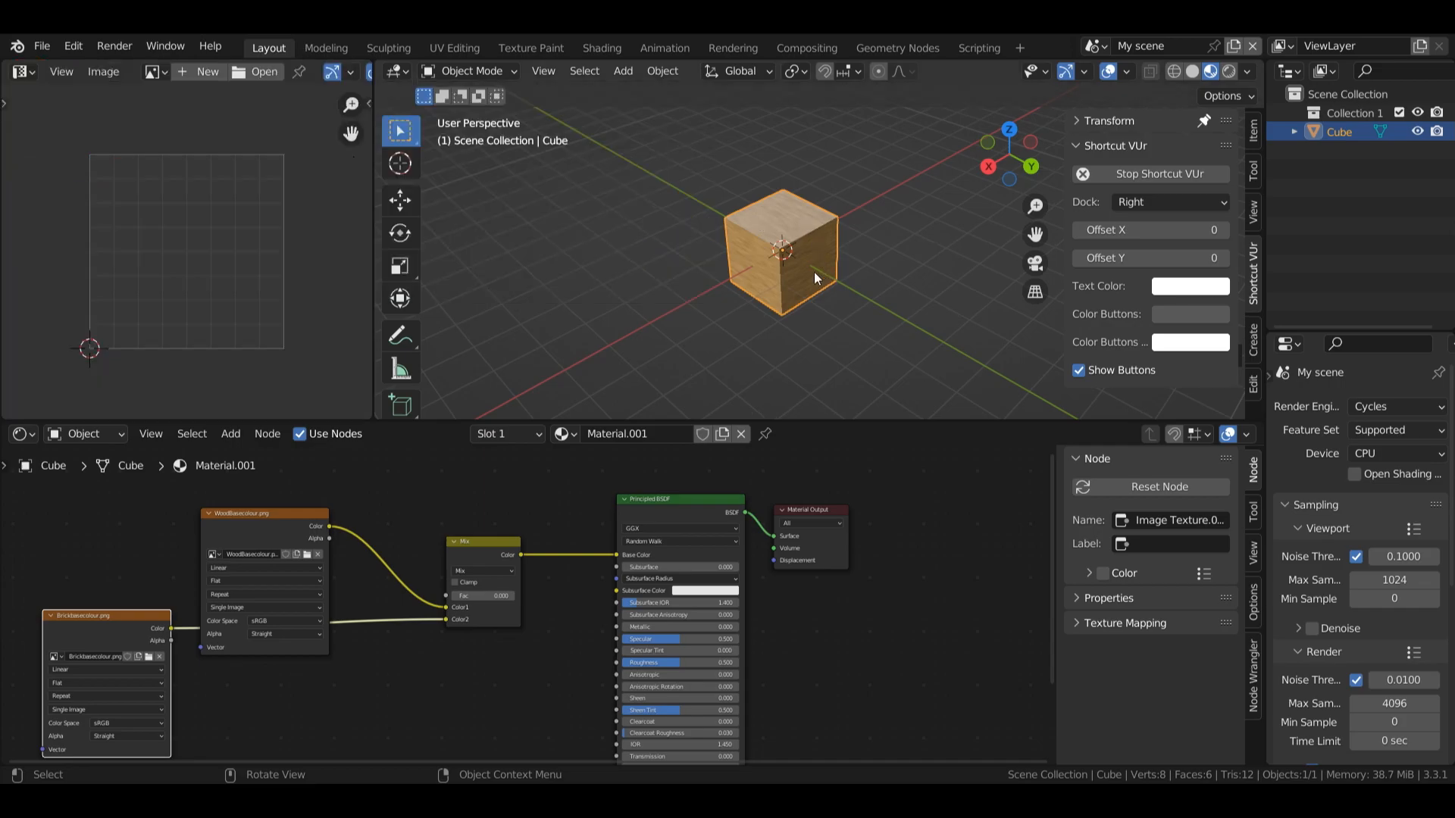
pyautogui.click(155, 71)
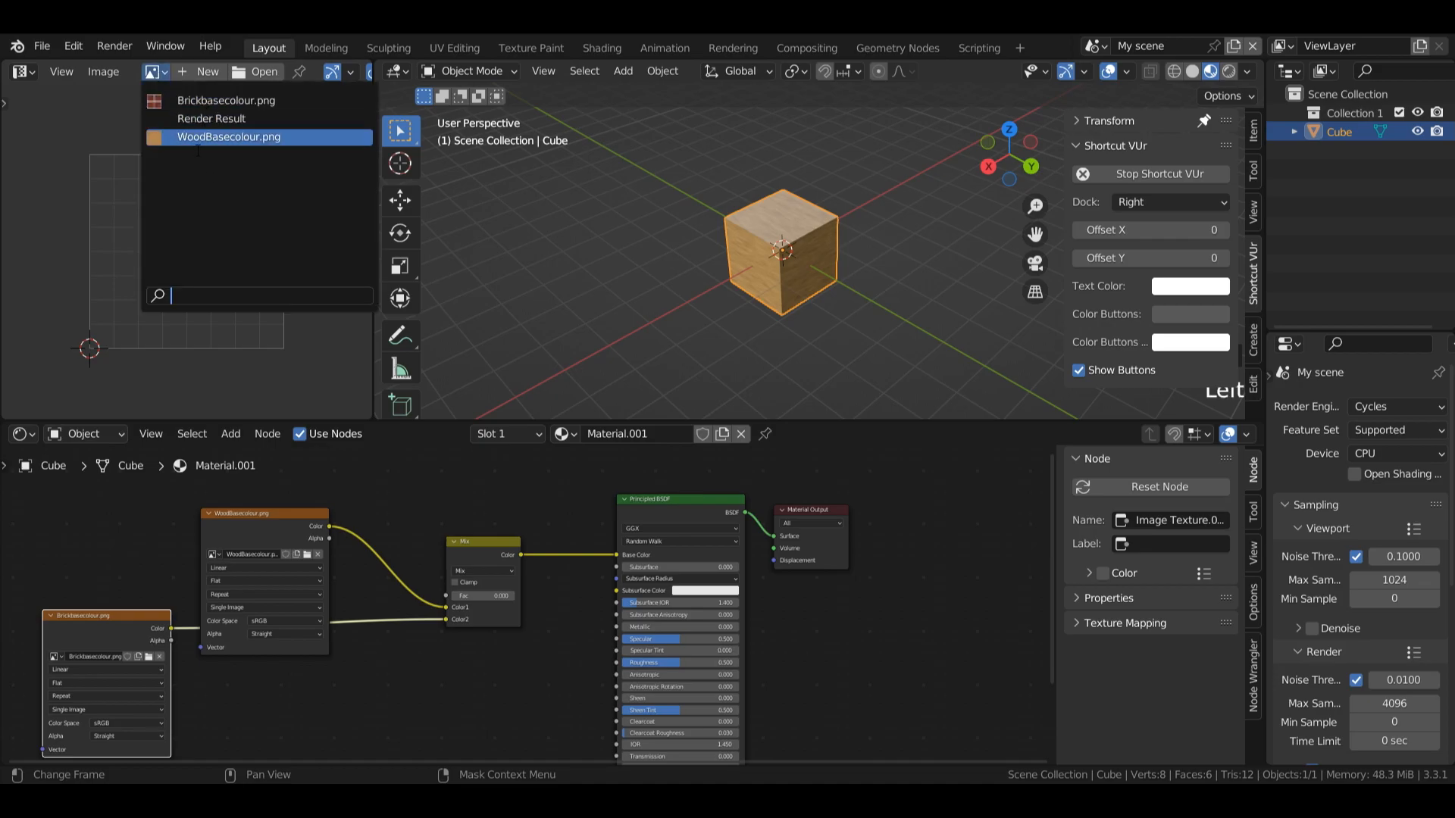
pyautogui.click(198, 99)
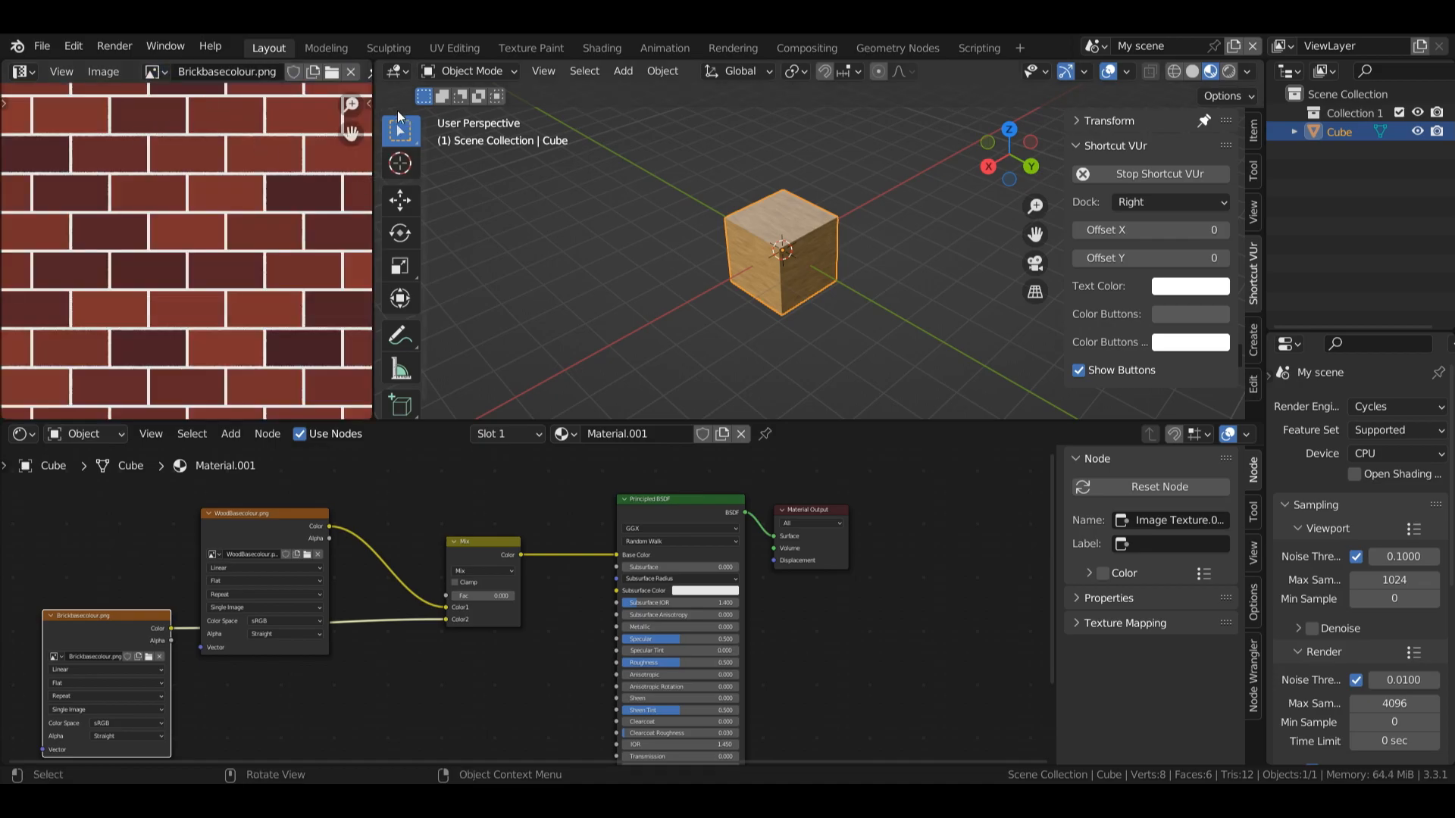
pyautogui.scroll(-2, 186, 251)
pyautogui.scroll(1, 186, 250)
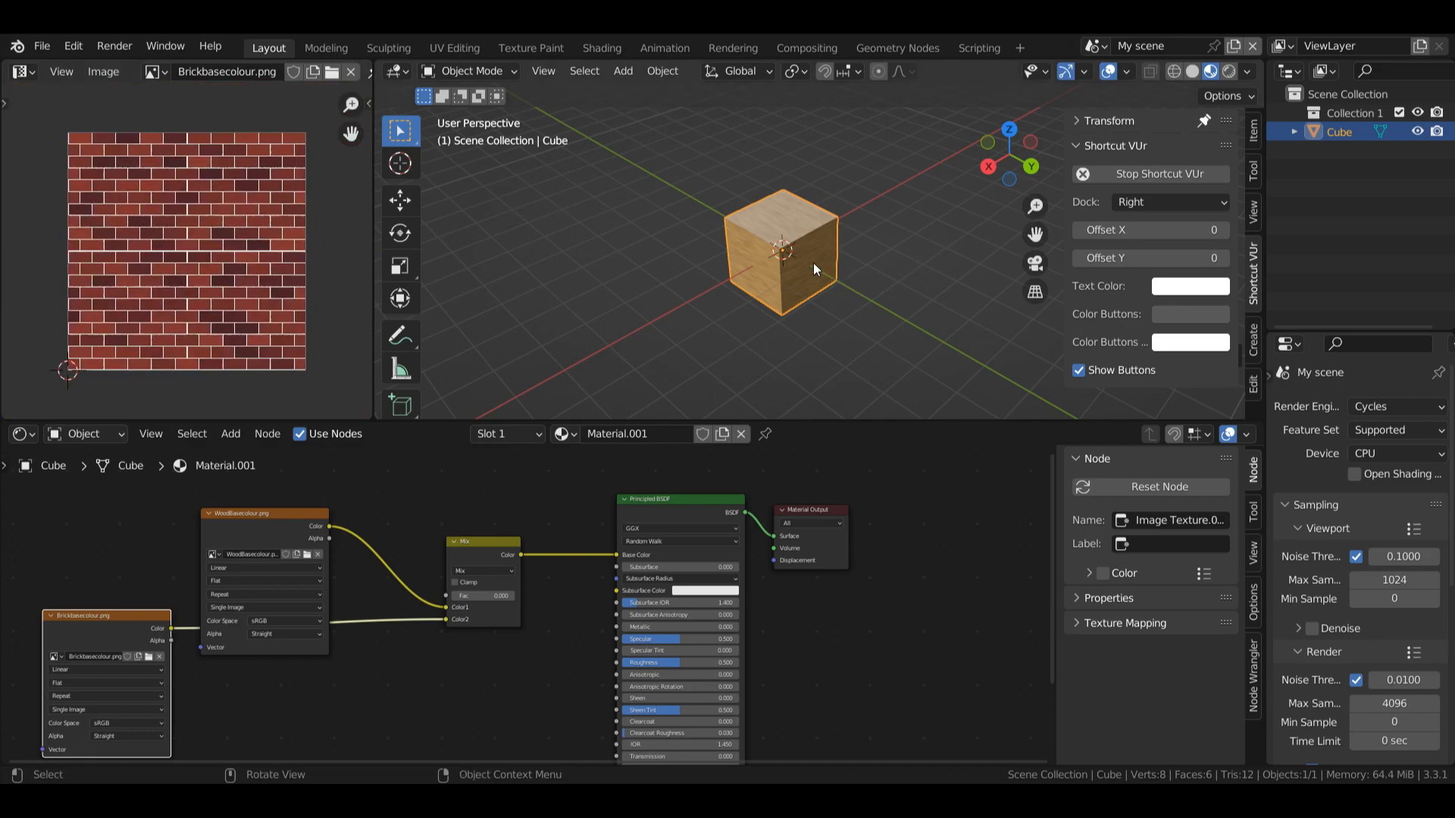
# Step: Enter Edit Mode on the cube, select all its faces and unwrap them with Cube Projection
pyautogui.click(689, 256)
pyautogui.click(802, 280)
pyautogui.press('Tab')
pyautogui.click(803, 165)
pyautogui.click(871, 248)
pyautogui.press('a')
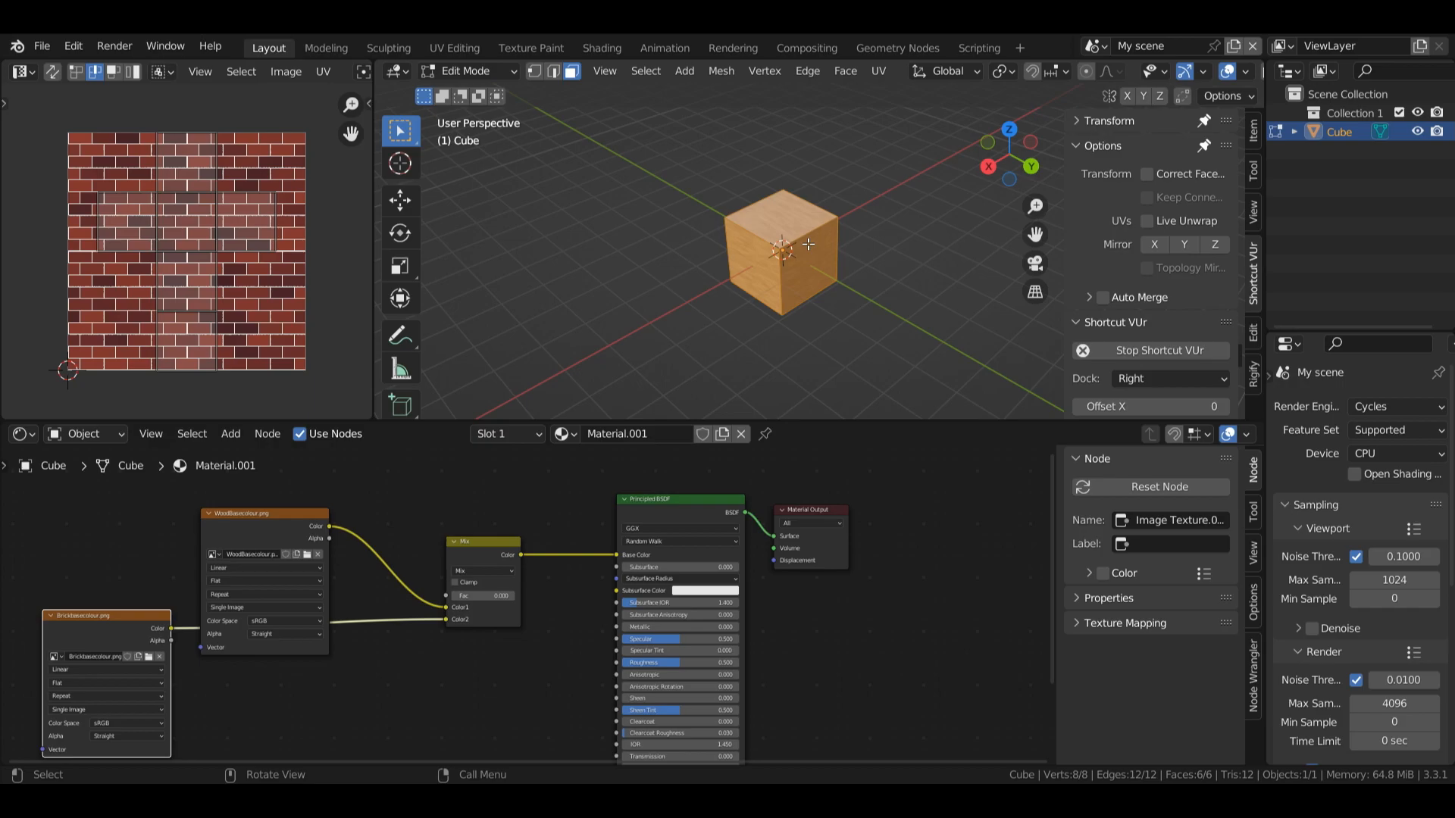
pyautogui.press('u')
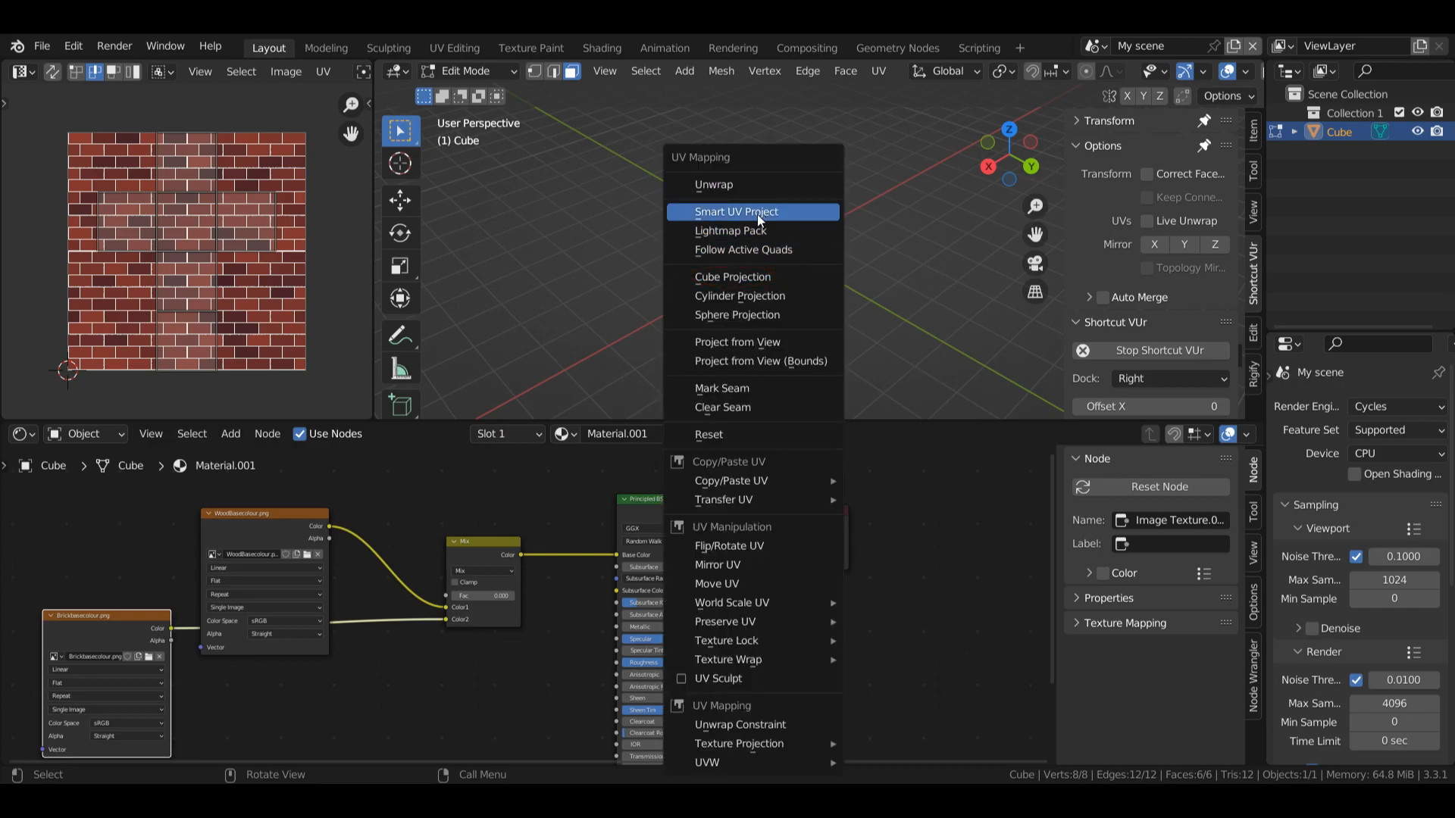
pyautogui.click(756, 279)
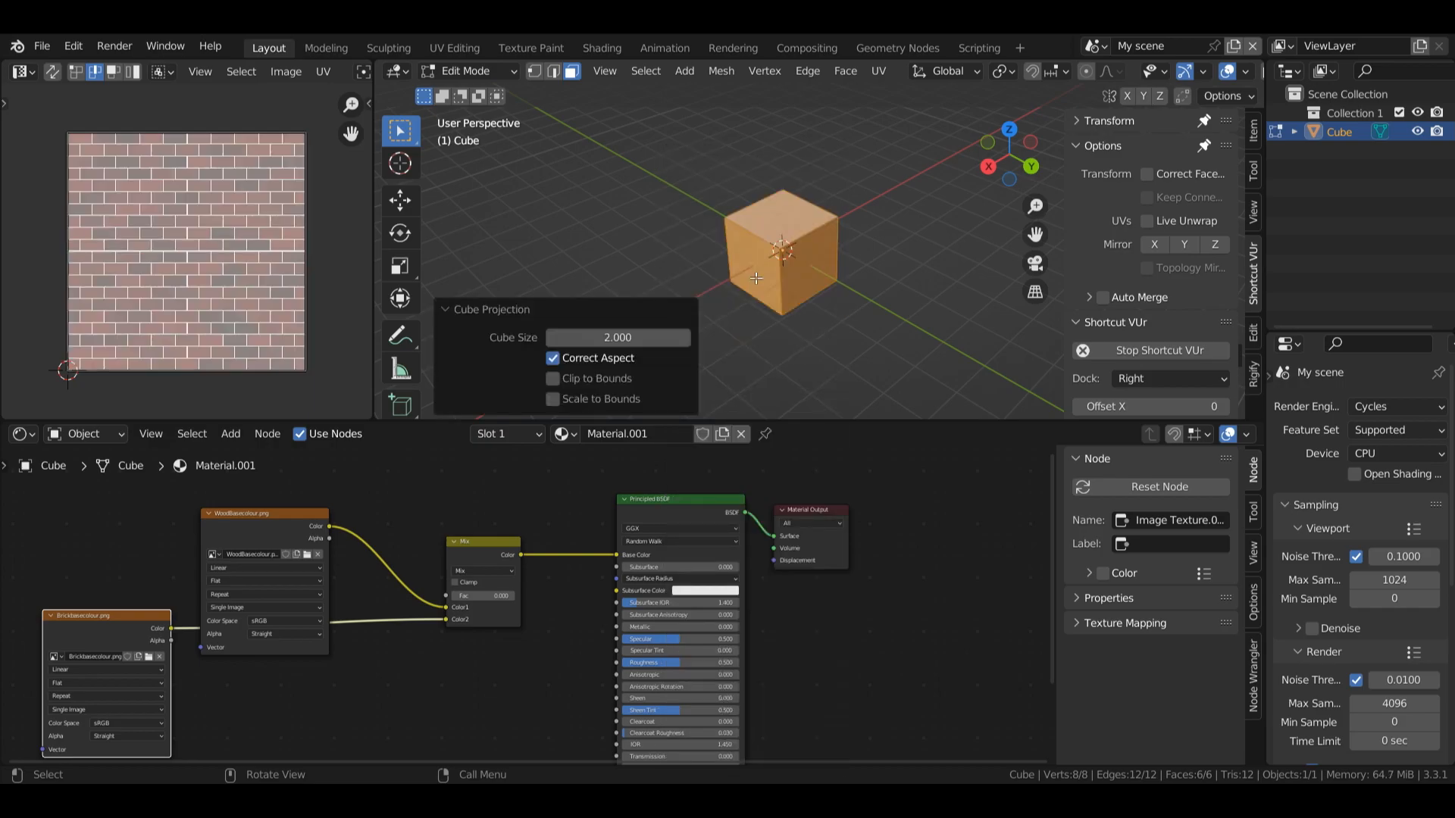
# Step: Inspect the UV placement of the cube's top and two side faces one at a time over the brick image
pyautogui.click(815, 216)
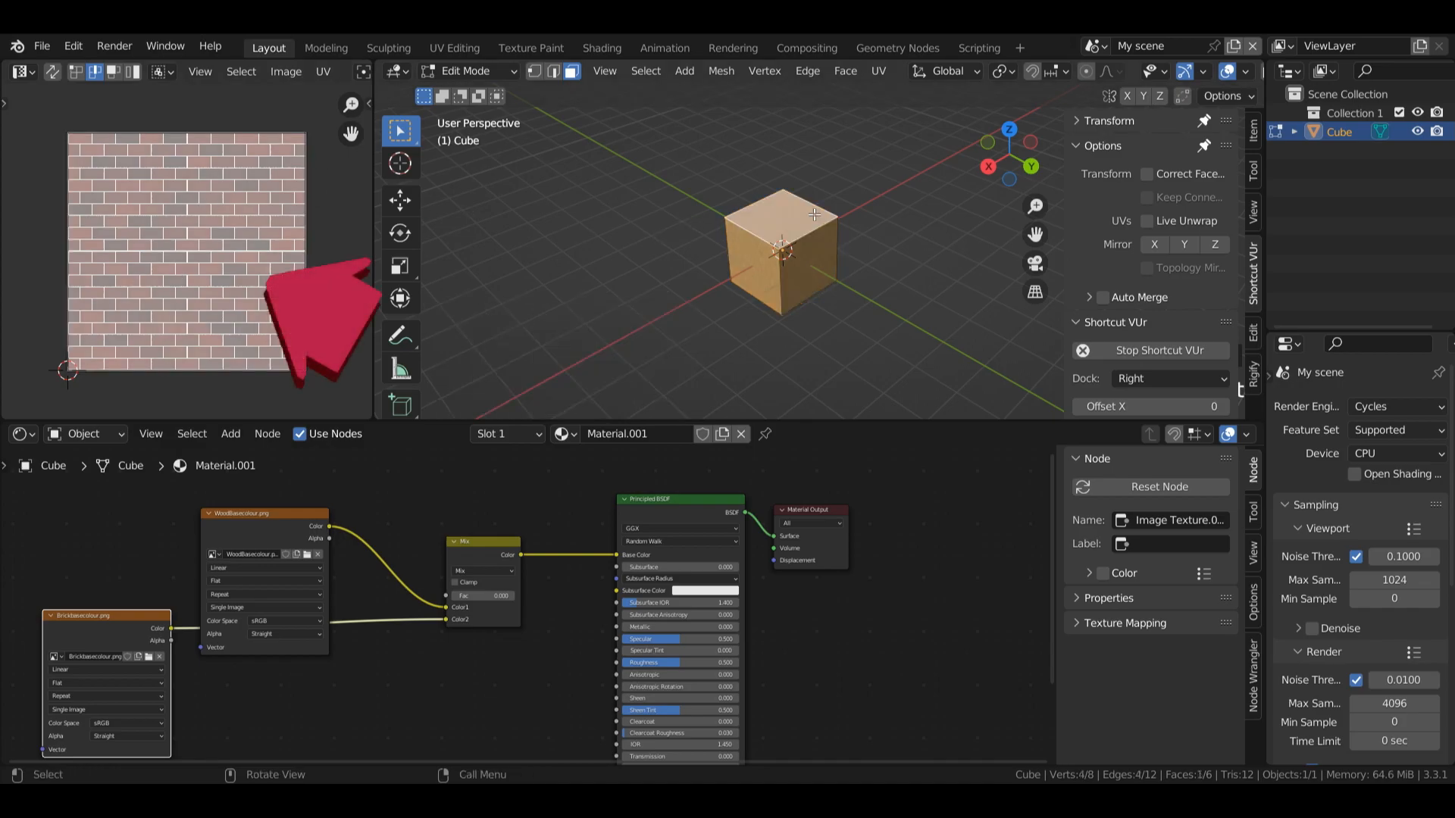
pyautogui.click(819, 278)
pyautogui.click(764, 268)
pyautogui.moveTo(1034, 208); pyautogui.dragTo(1035, 172)
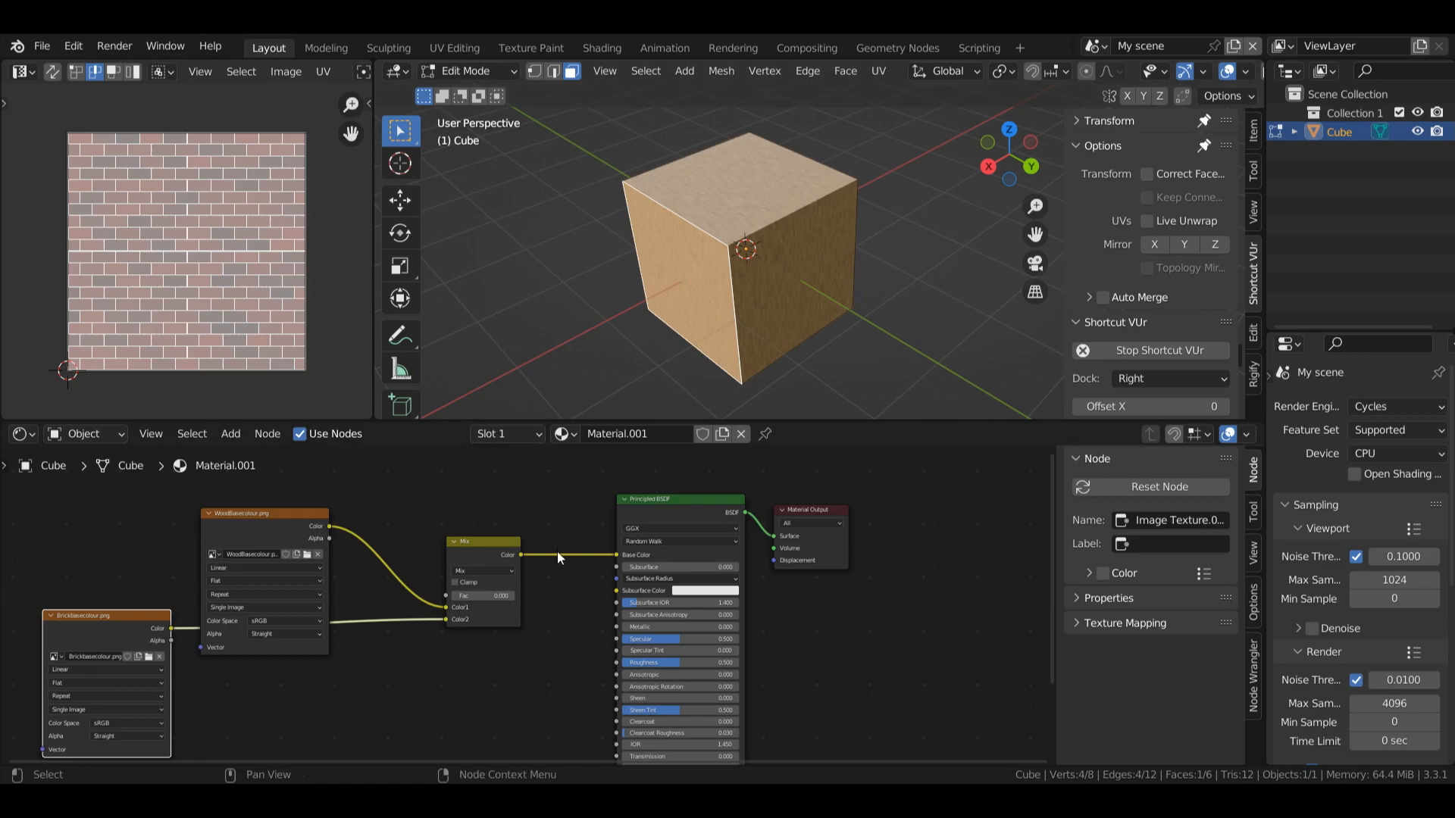
# Step: Return the cube to Object Mode and merge the UV editor area back into the 3D viewport
pyautogui.press('Tab')
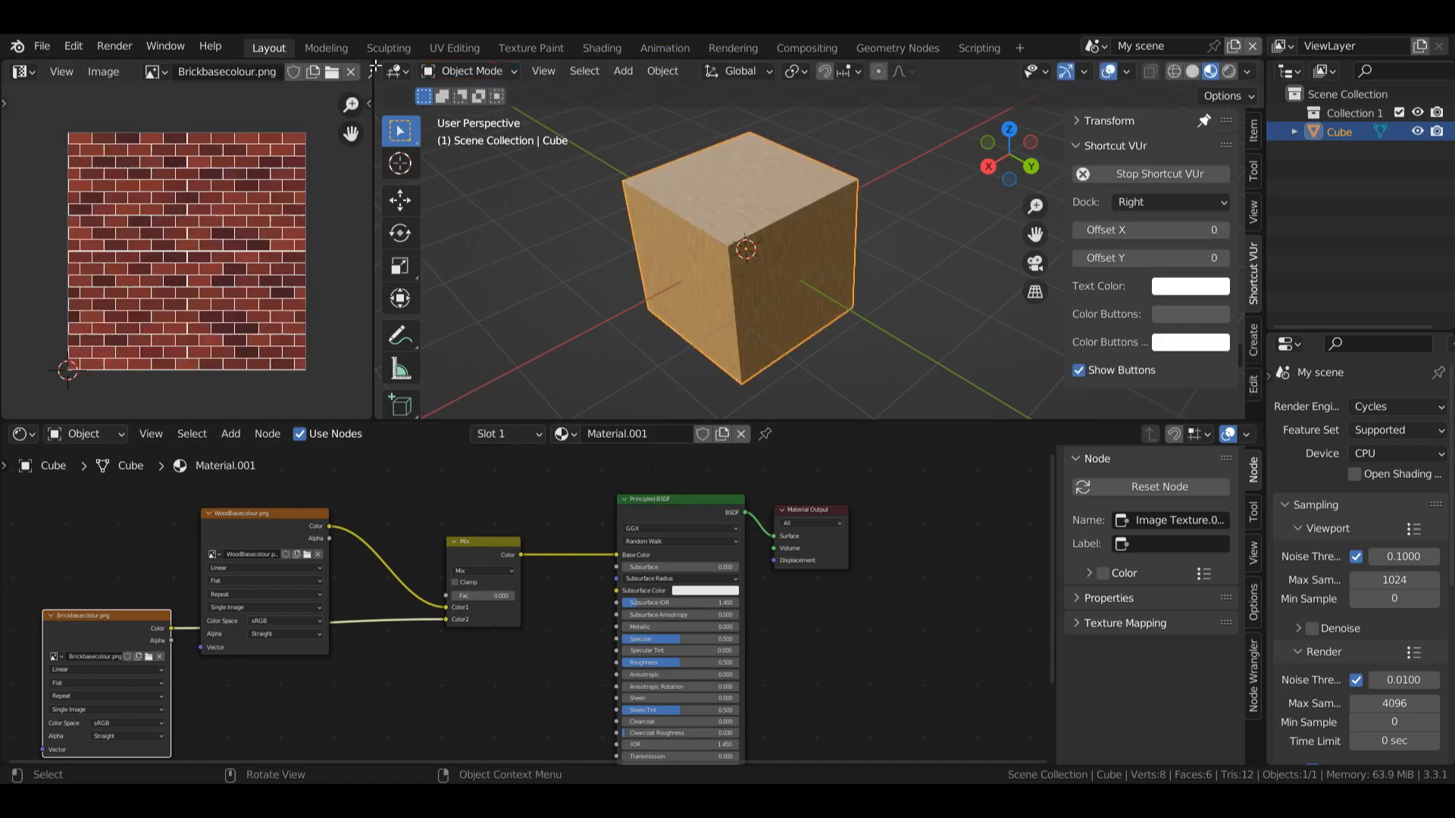
pyautogui.moveTo(376, 63); pyautogui.dragTo(190, 113)
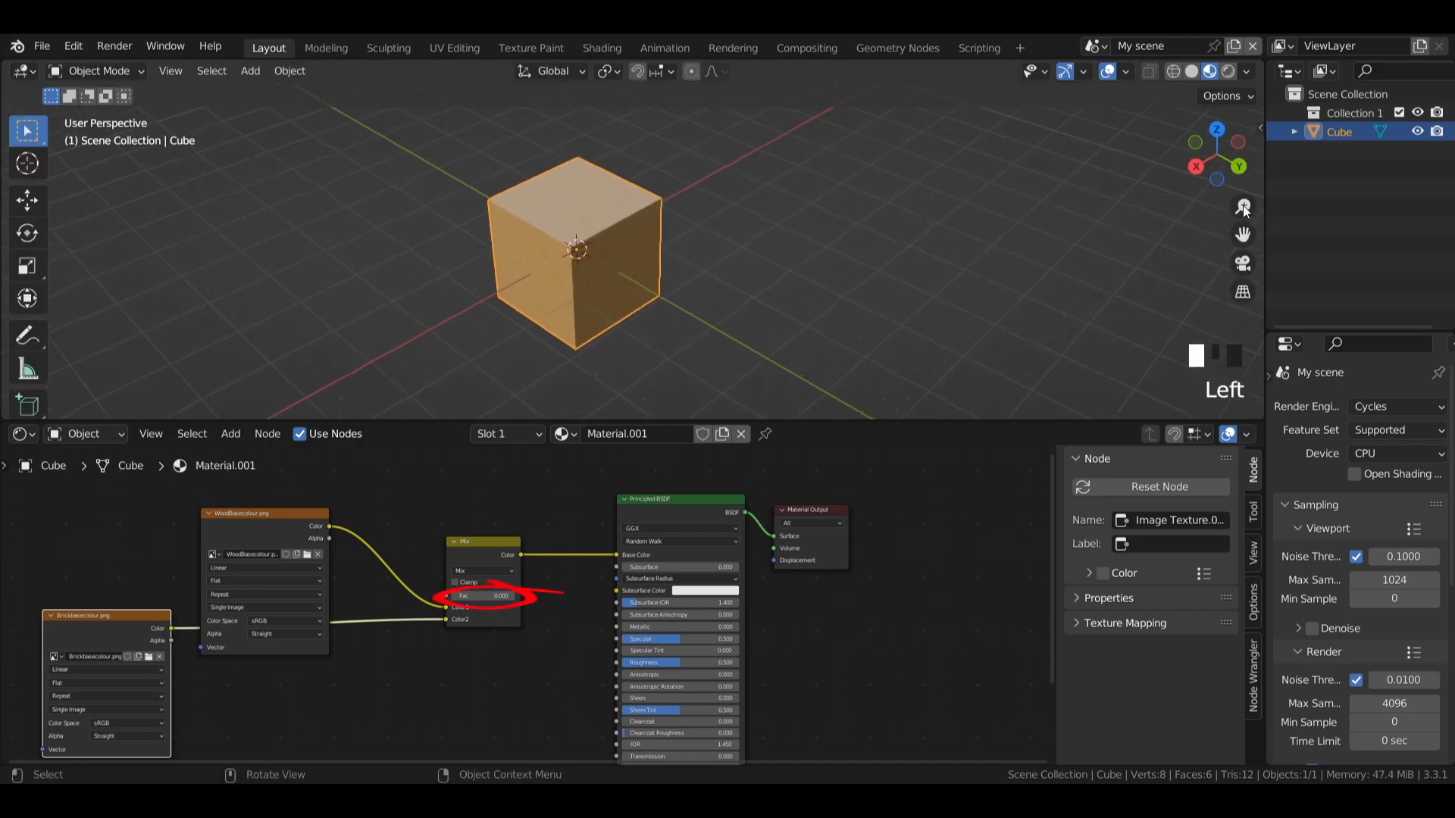
# Step: Set the Mix node's factor to 1 and move the brick image node below the Mix node
pyautogui.click(459, 604)
pyautogui.moveTo(485, 595); pyautogui.dragTo(523, 595)
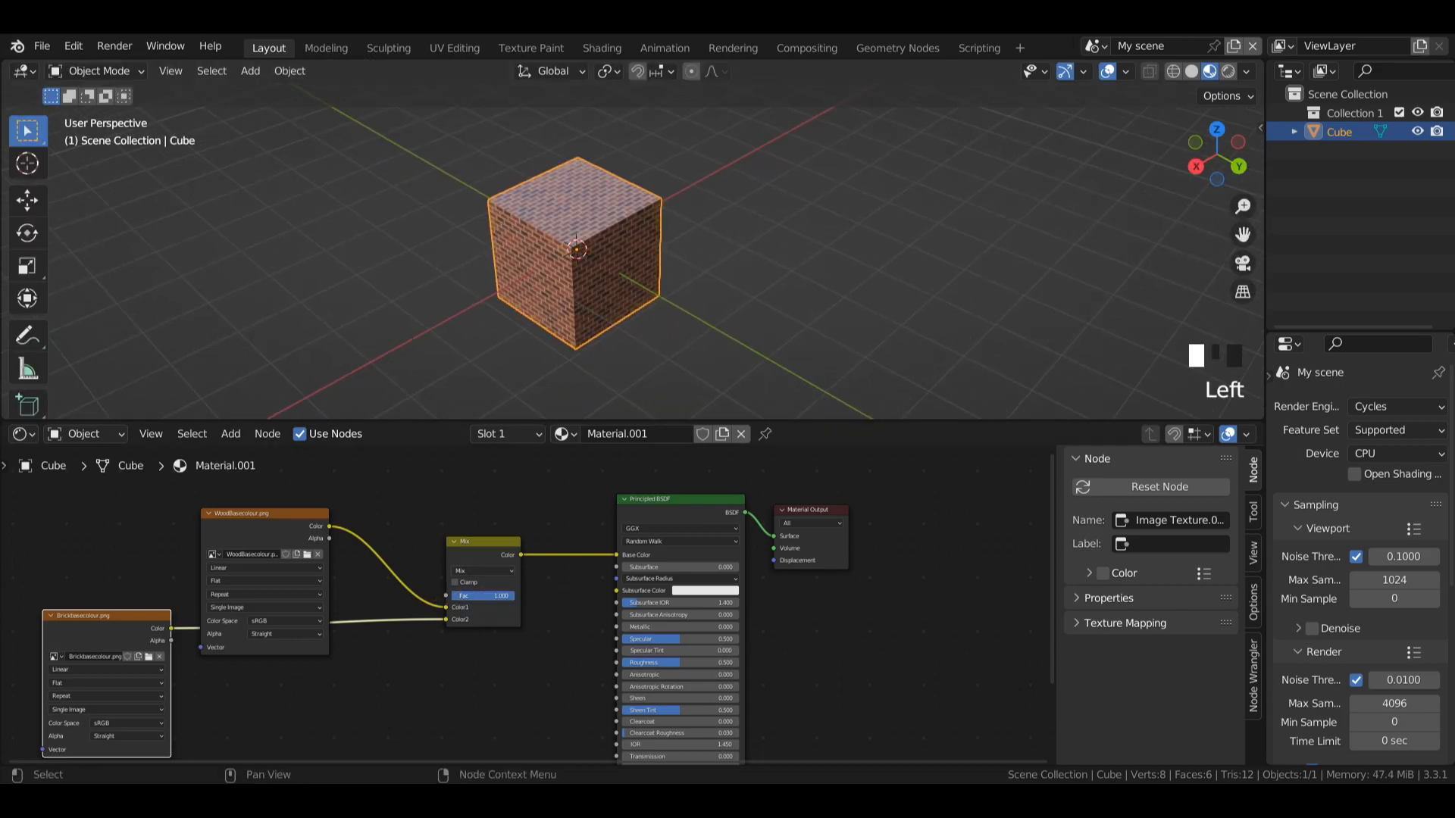
pyautogui.moveTo(115, 626); pyautogui.dragTo(430, 664)
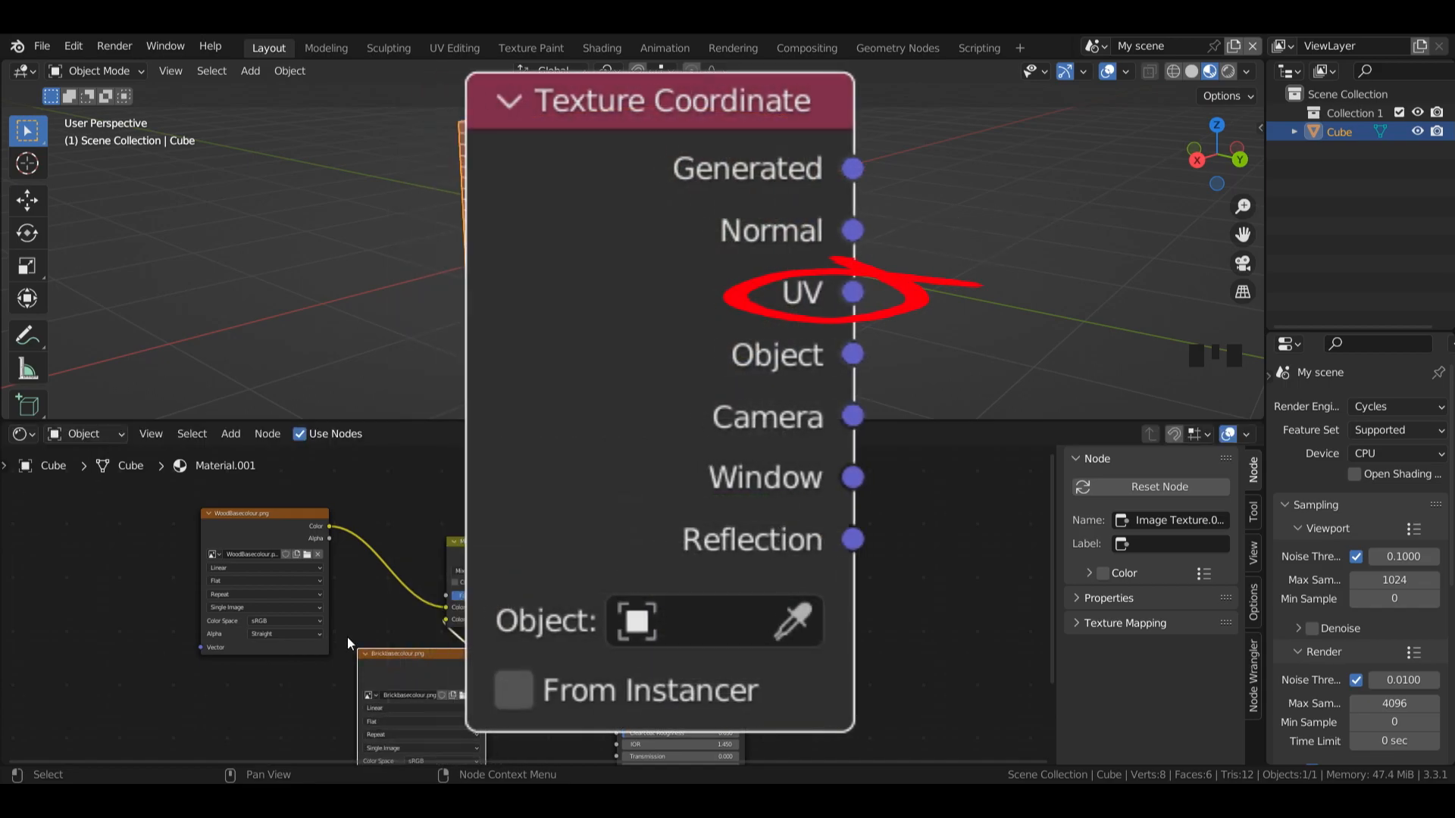
pyautogui.moveTo(1052, 519); pyautogui.dragTo(1052, 535)
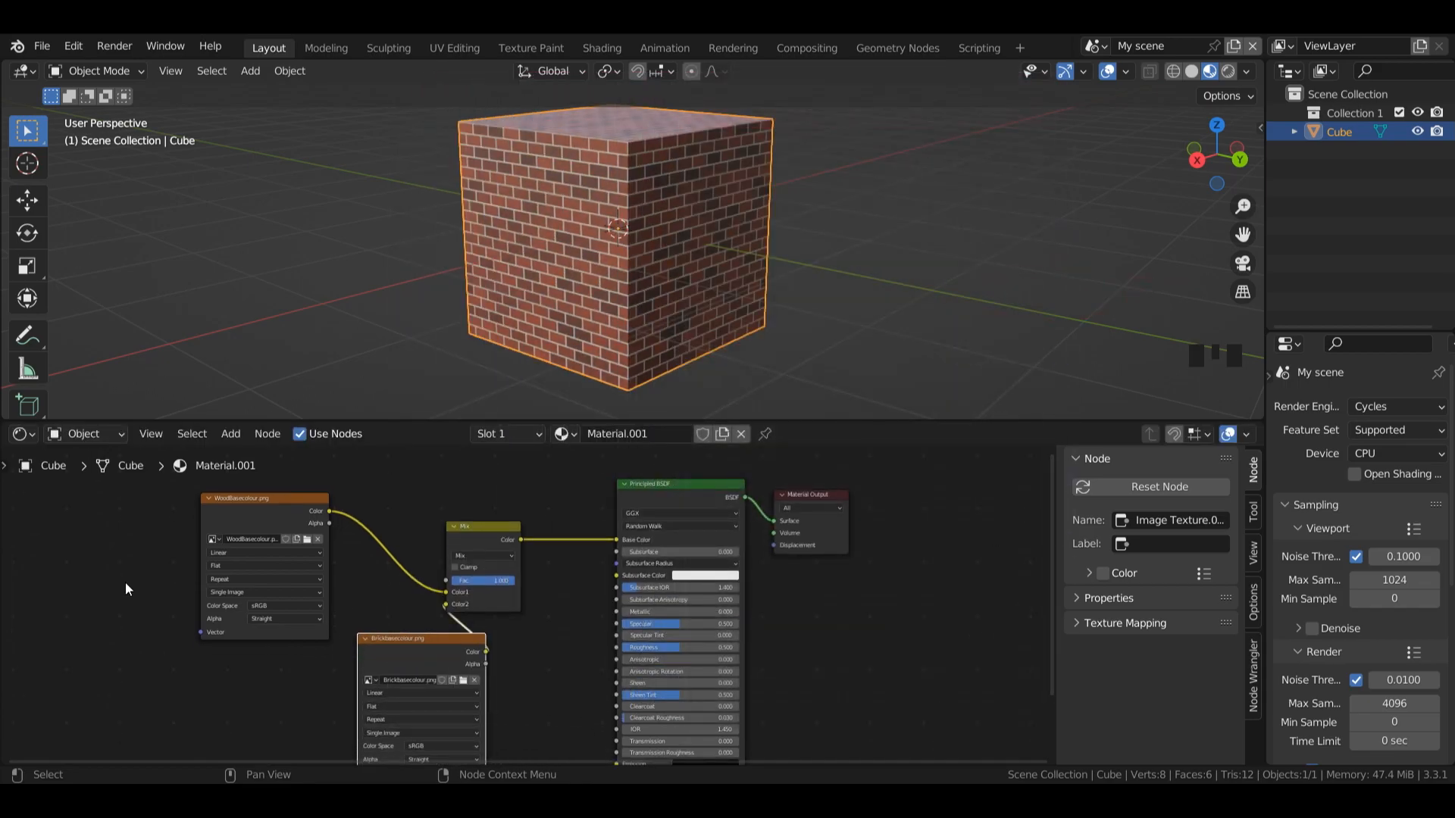
# Step: Add a Texture Coordinate node and link its UV output to the Vector inputs of the wood and brick image nodes
pyautogui.hotkey('shift', 'a')
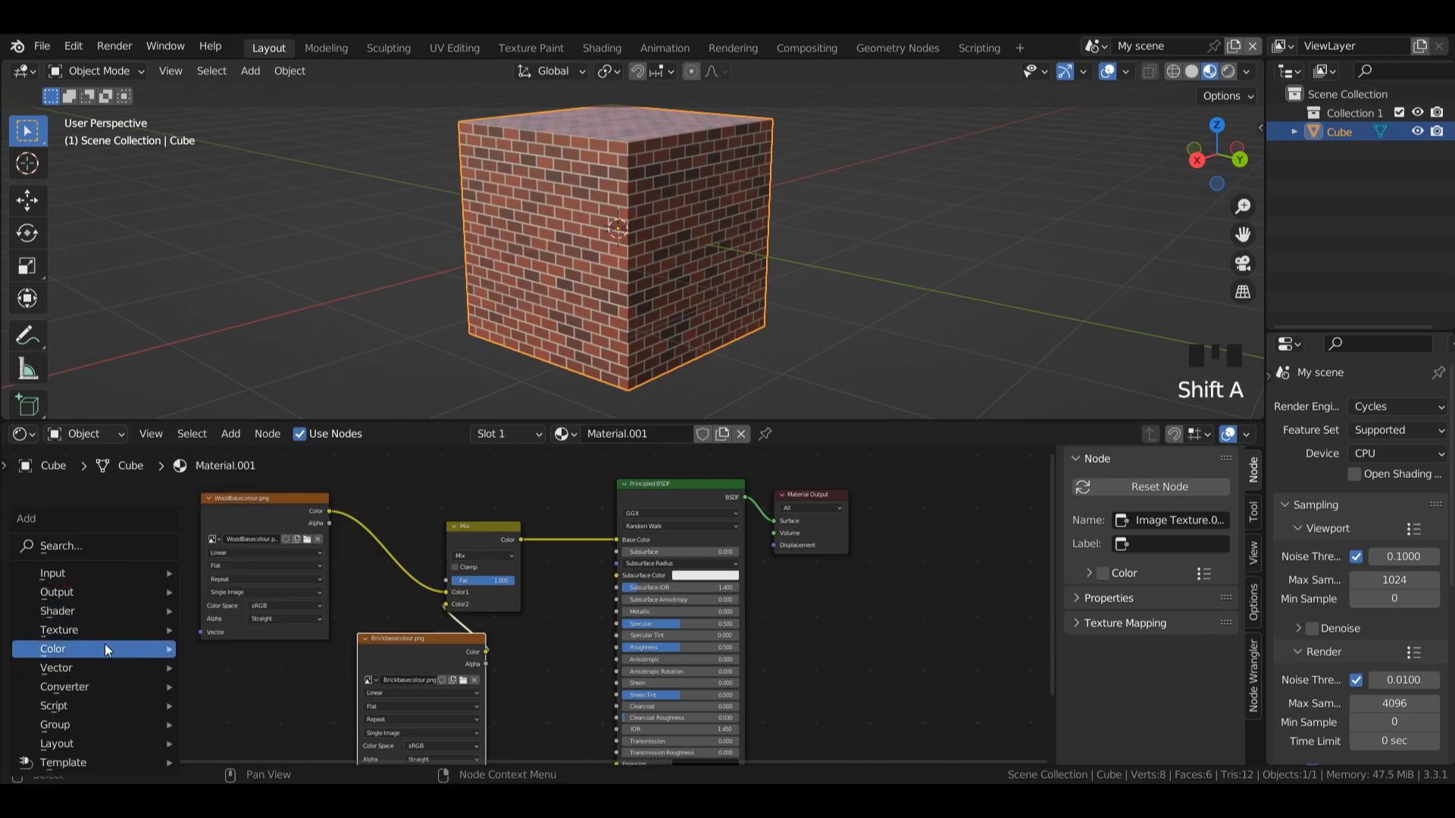
pyautogui.moveTo(106, 573)
pyautogui.click(258, 496)
pyautogui.click(78, 559)
pyautogui.moveTo(152, 595); pyautogui.dragTo(203, 633)
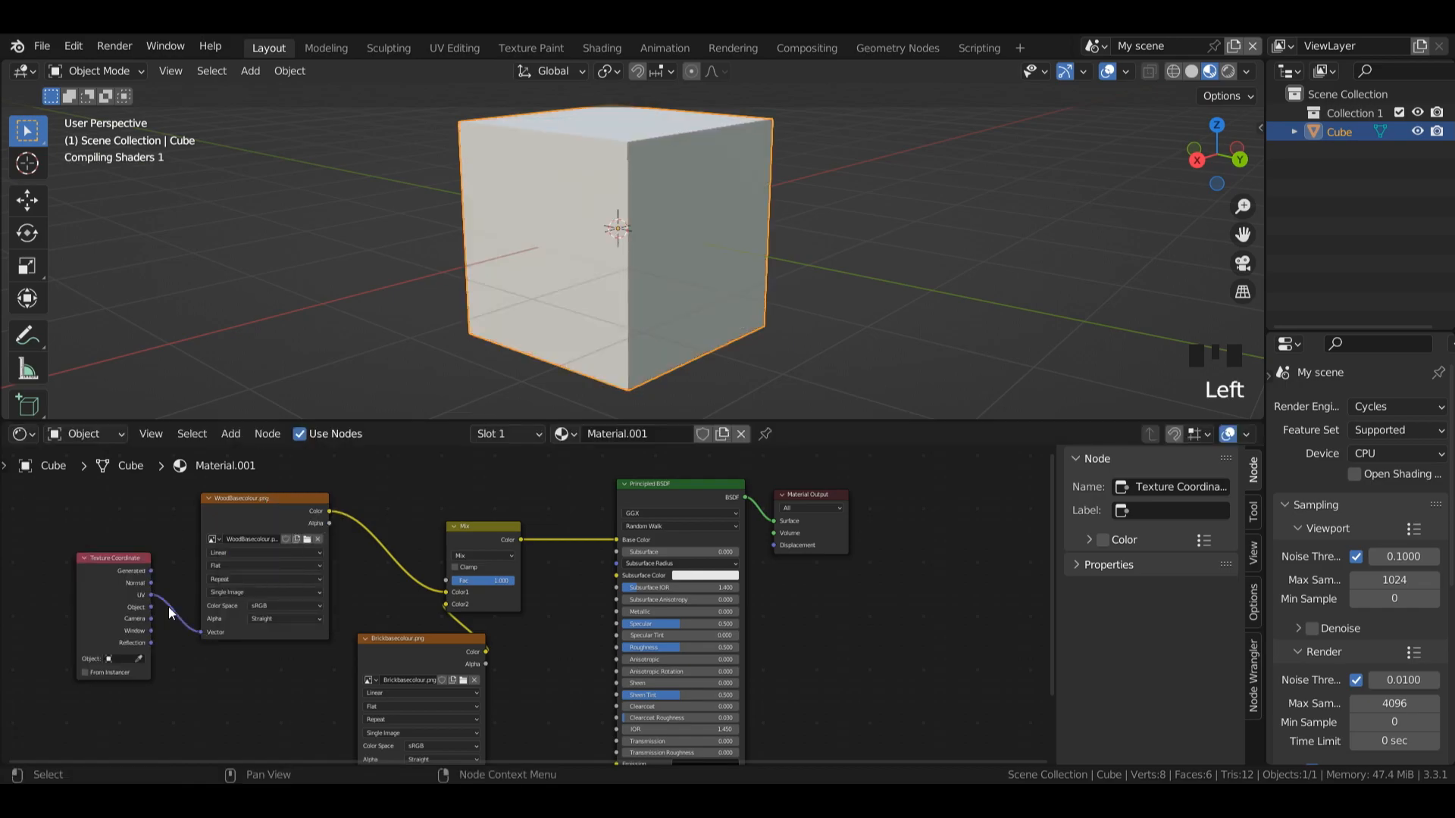
pyautogui.click(86, 537)
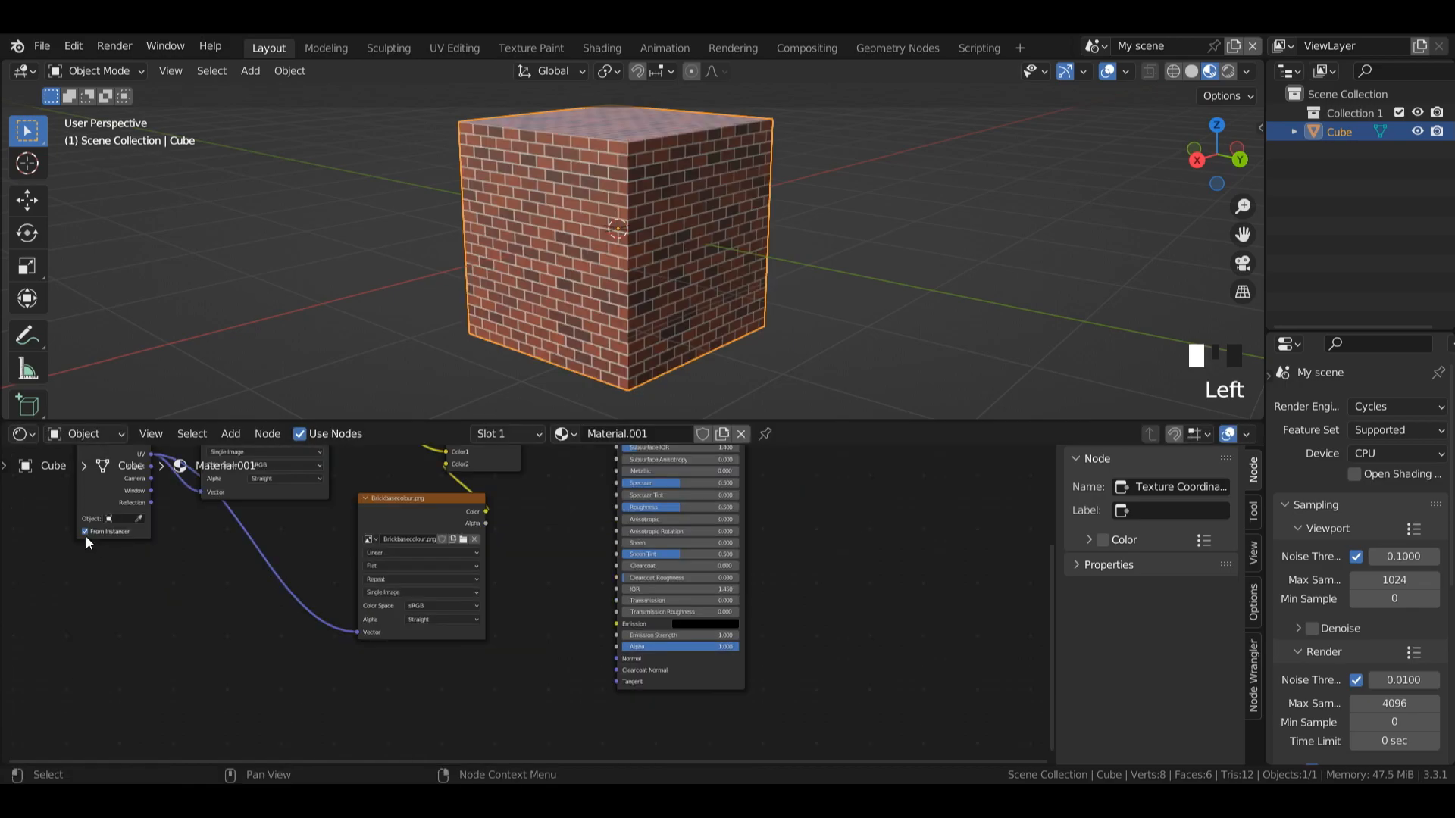
pyautogui.click(86, 538)
# Step: Add a Mapping node after the Texture Coordinate node and link its Vector output to both the wood and brick image nodes
pyautogui.hotkey('shift', 'a')
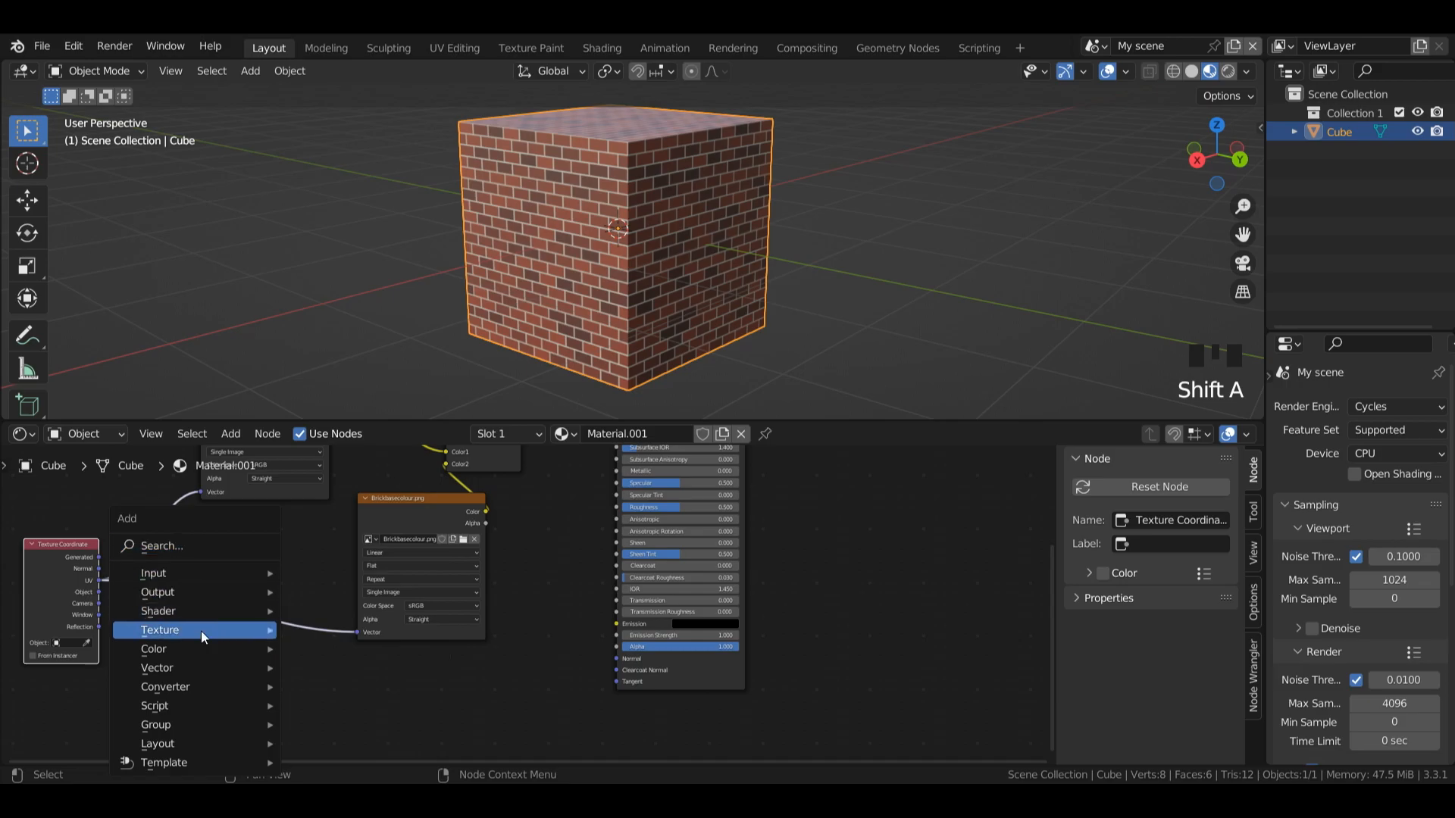
pyautogui.moveTo(182, 668)
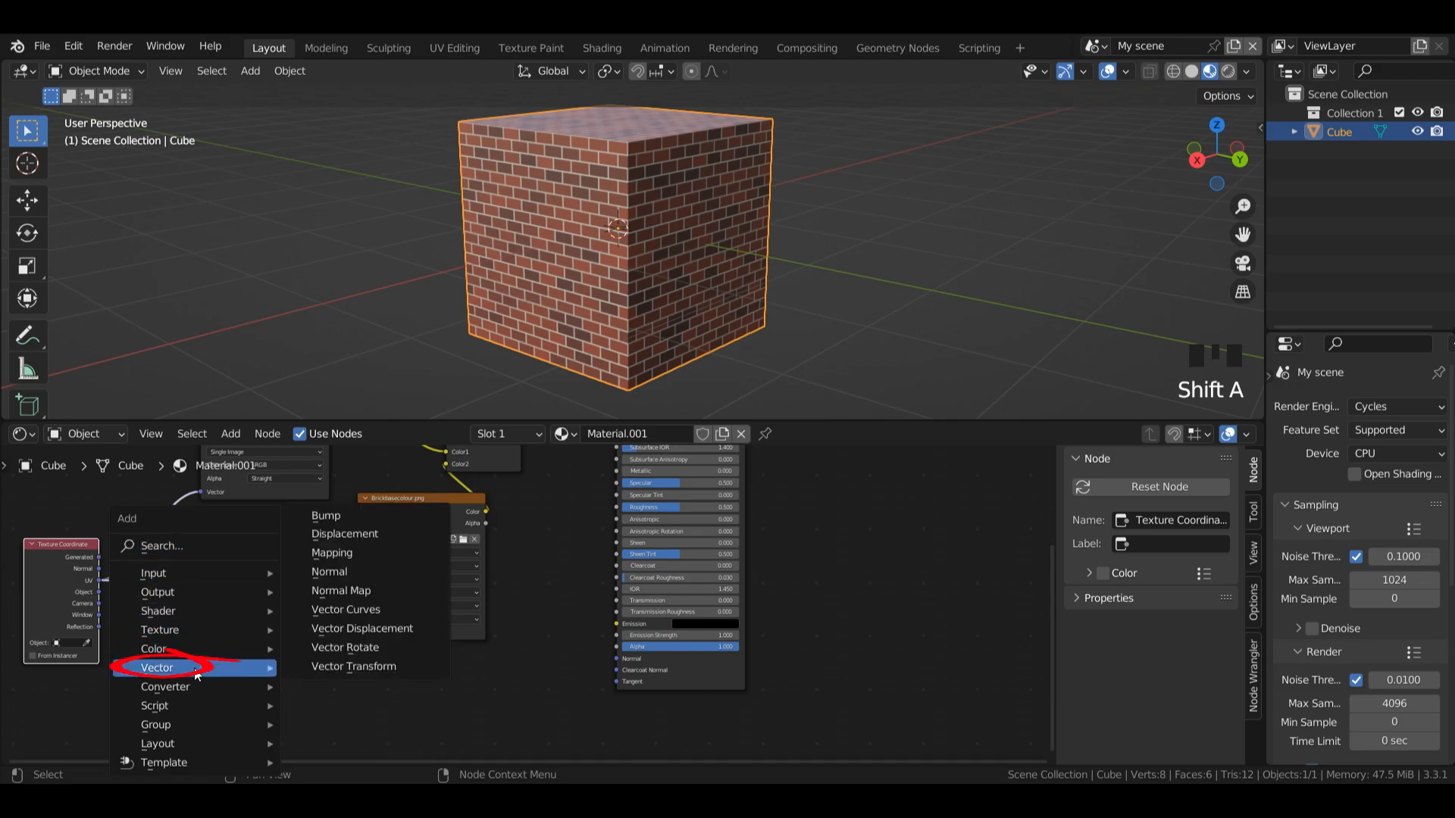
pyautogui.click(333, 547)
pyautogui.click(201, 602)
pyautogui.moveTo(237, 575); pyautogui.dragTo(201, 493)
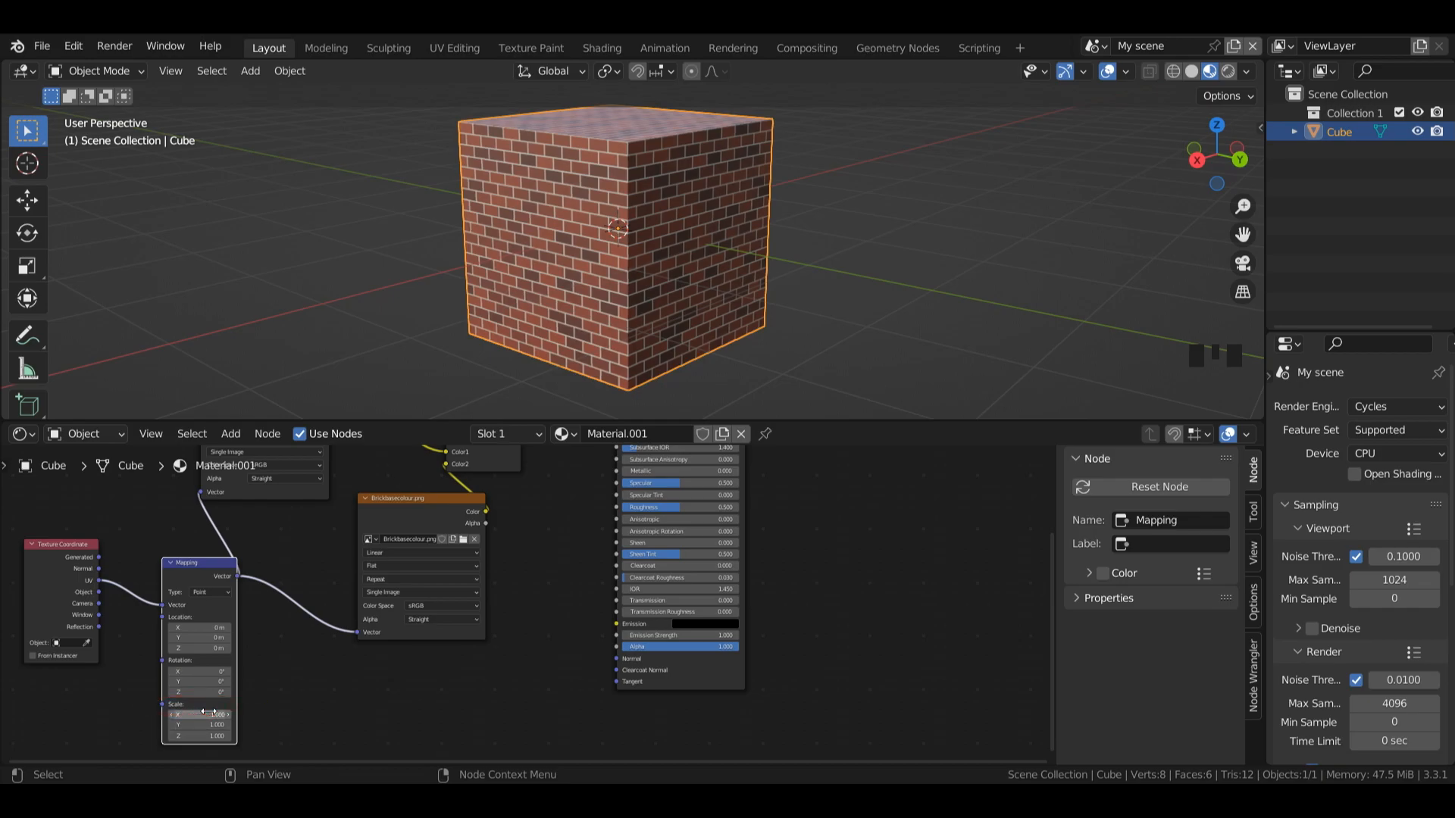
# Step: Try a scale of 2 on all three axes of the Mapping node, undo it and set the scale to 0.5 instead
pyautogui.moveTo(209, 712); pyautogui.dragTo(208, 735)
pyautogui.write('2')
pyautogui.press('Return')
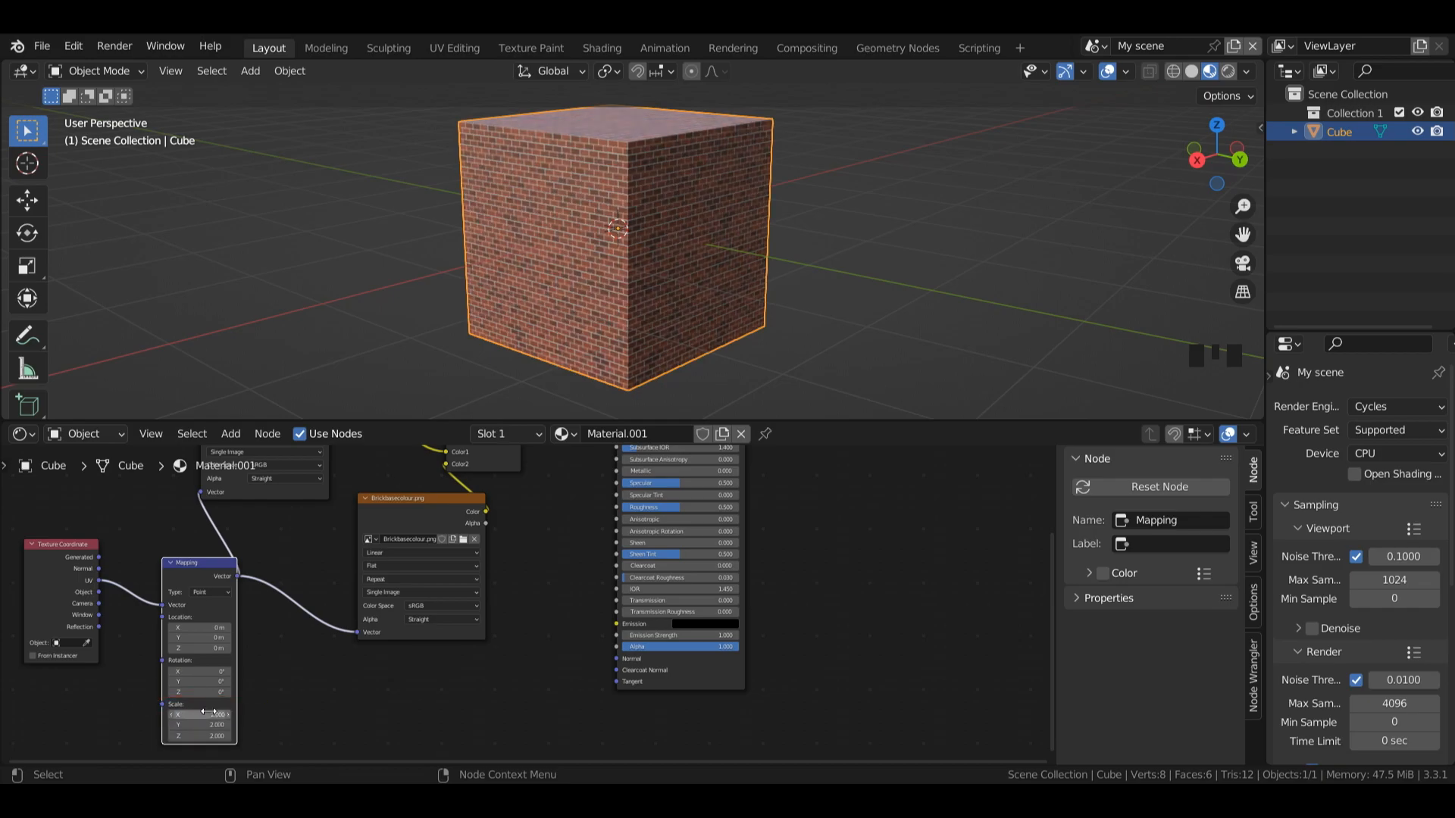
pyautogui.hotkey('ctrl', 'z')
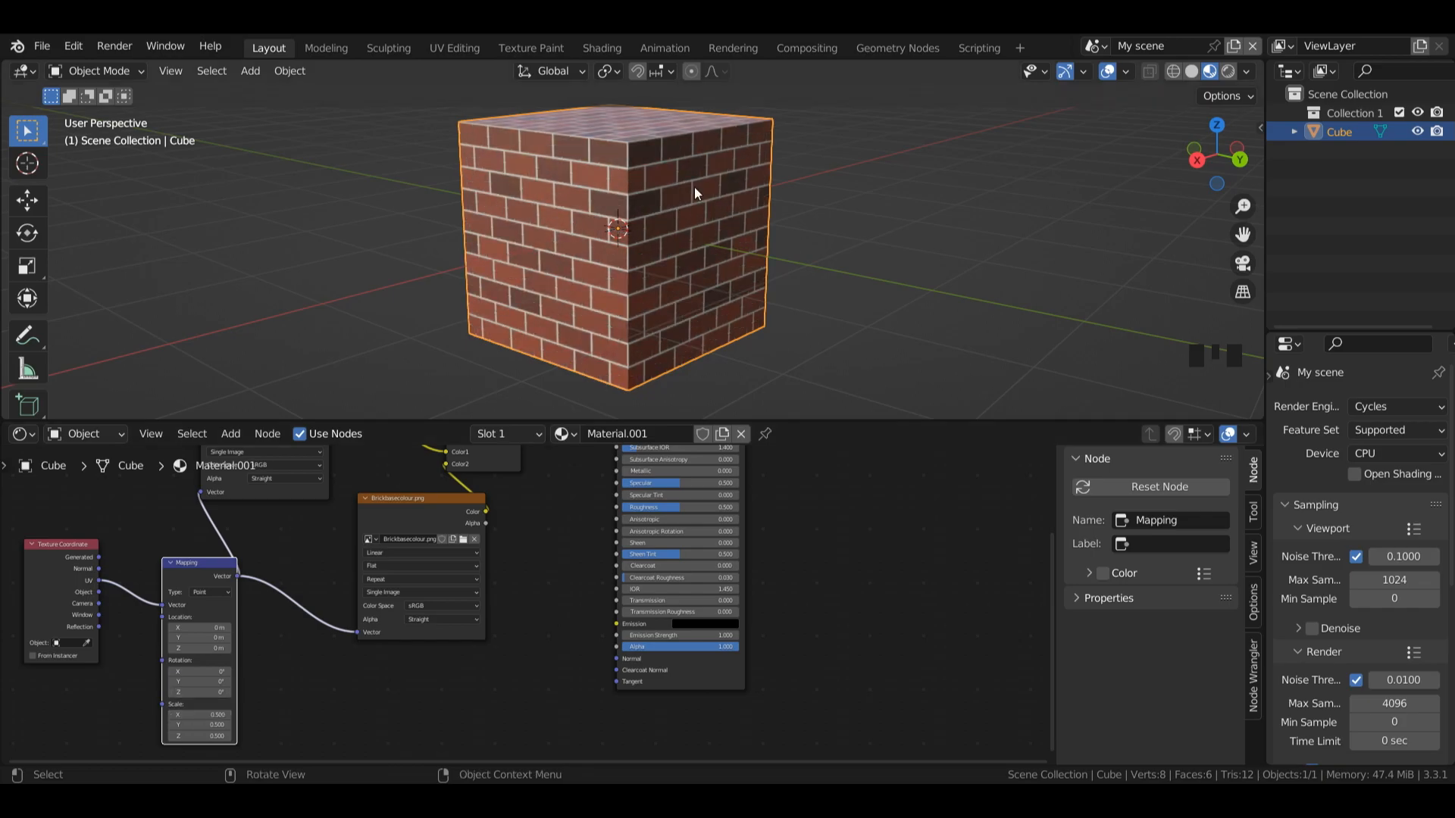
# Step: Test the wood and brick blend by lowering the Mix node's factor and returning it to 1
pyautogui.moveTo(1243, 146); pyautogui.dragTo(1156, 169)
pyautogui.moveTo(485, 556); pyautogui.dragTo(515, 556)
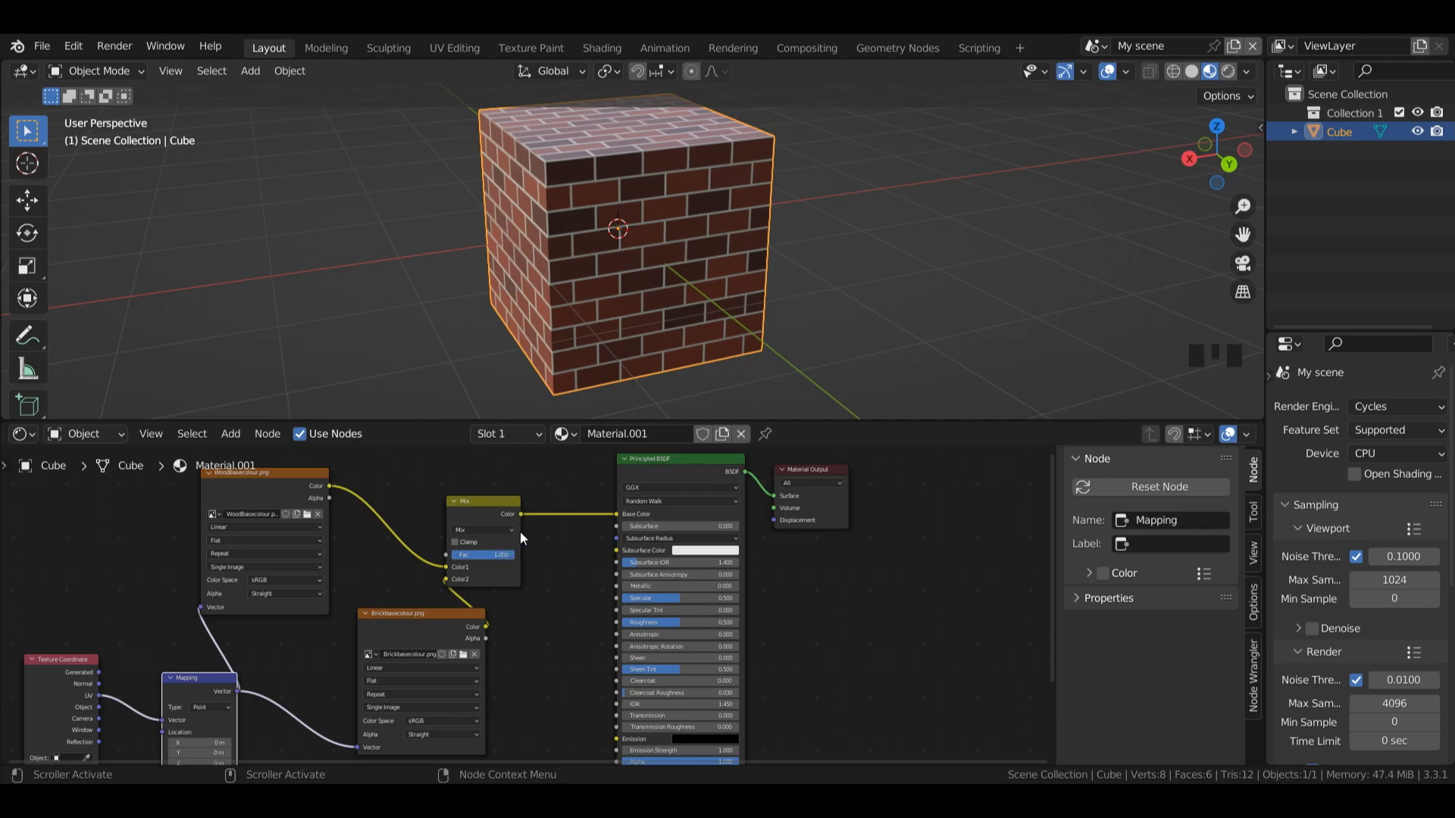
pyautogui.press('Left')
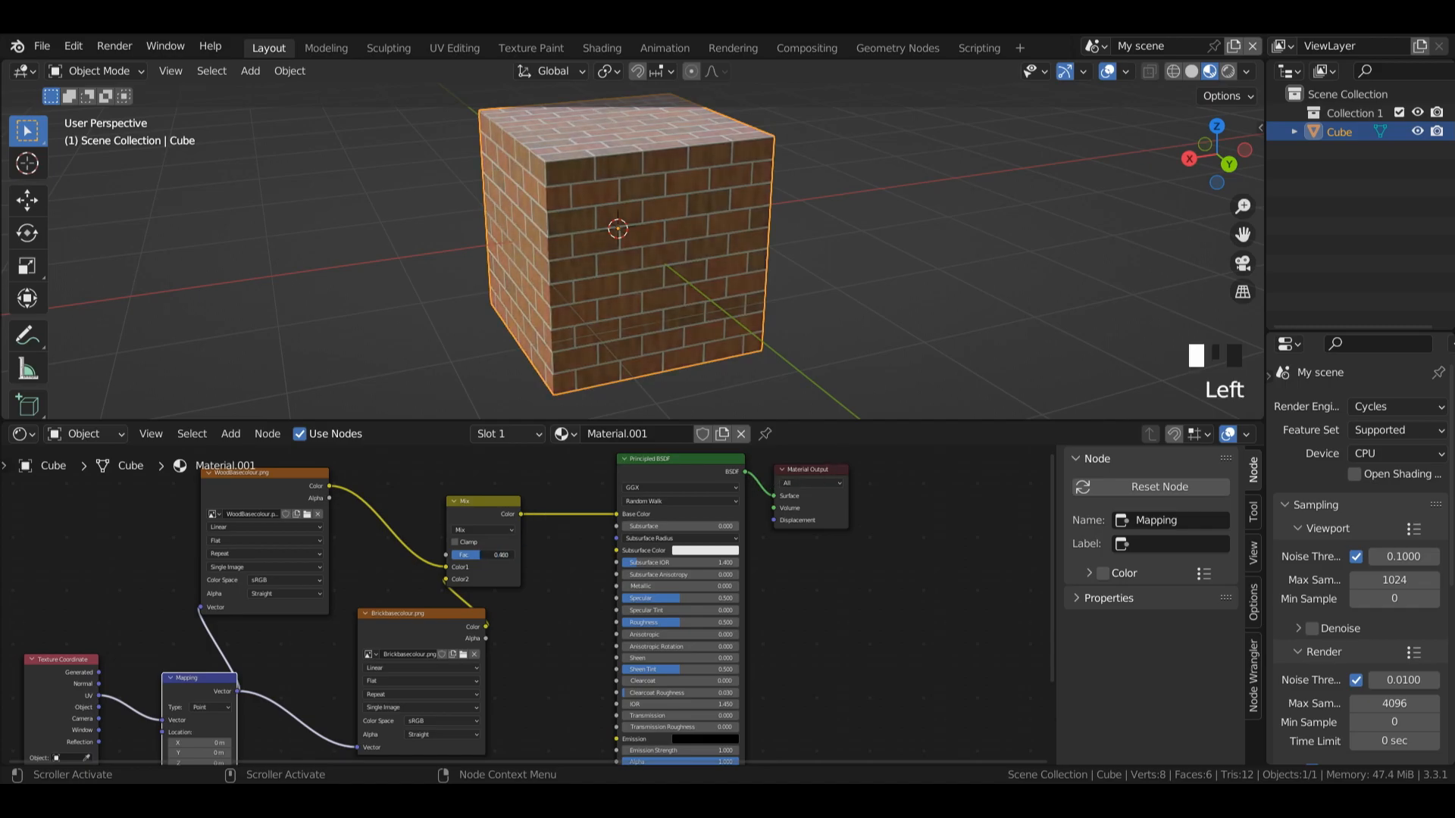
# Step: Move the Material Output, Principled BSDF and Mix nodes further away from the image texture nodes to make room
pyautogui.moveTo(819, 525); pyautogui.dragTo(995, 551)
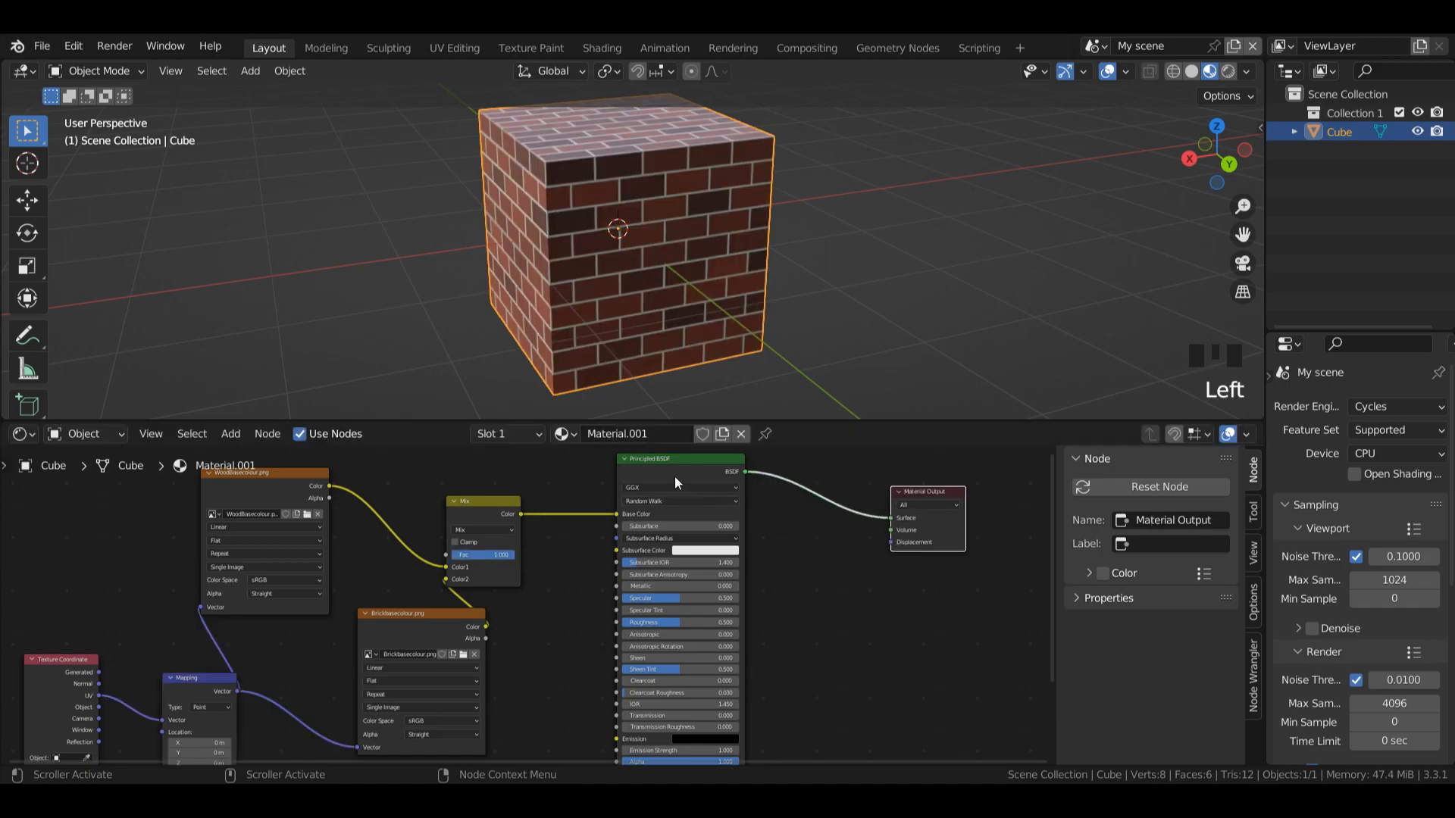
pyautogui.moveTo(676, 478); pyautogui.dragTo(752, 502)
pyautogui.moveTo(503, 516); pyautogui.dragTo(638, 547)
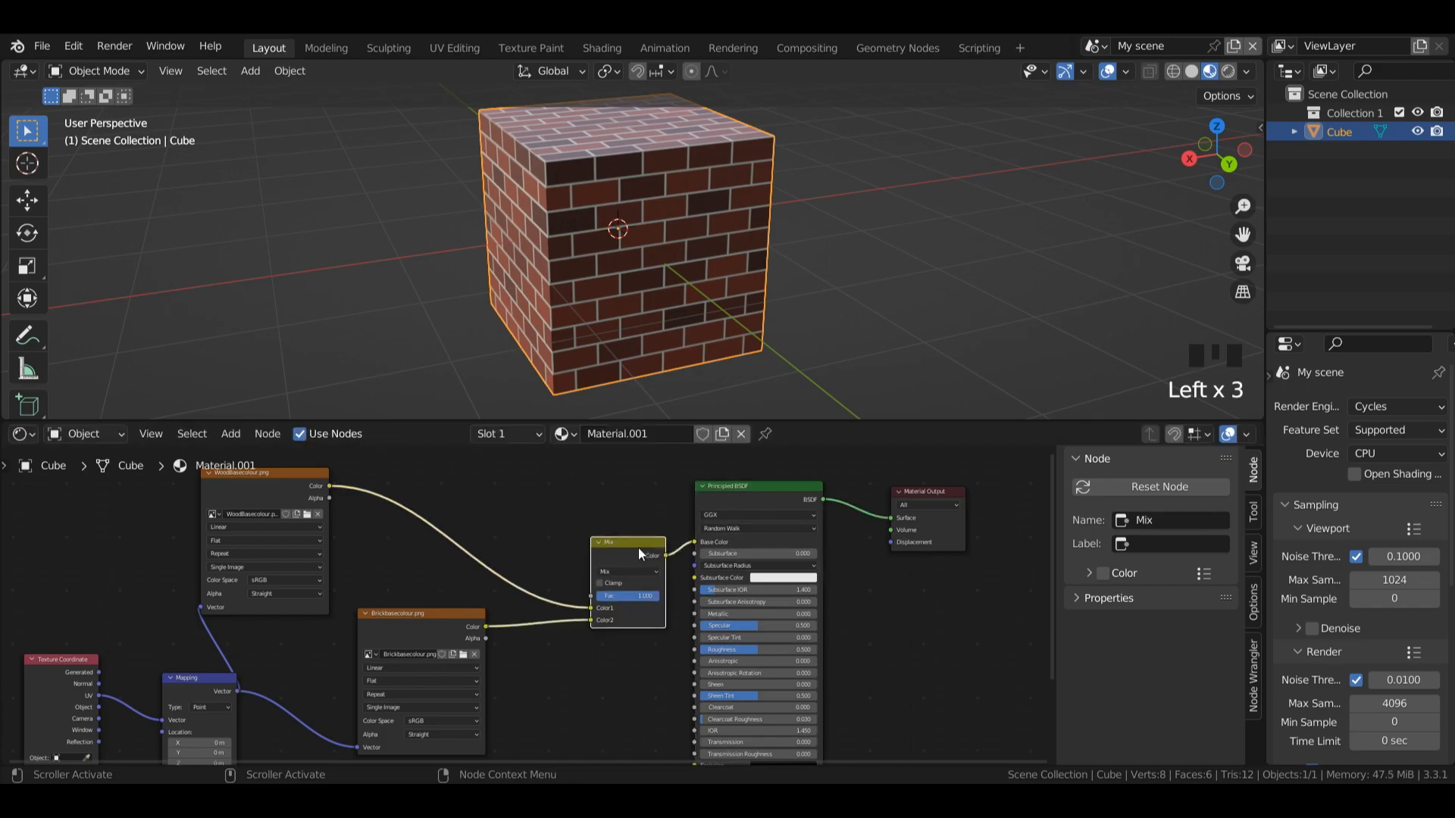
# Step: Add an Image Texture node above the Mix node with a new blank black image of 1024 by 1024 px
pyautogui.hotkey('shift', 'a')
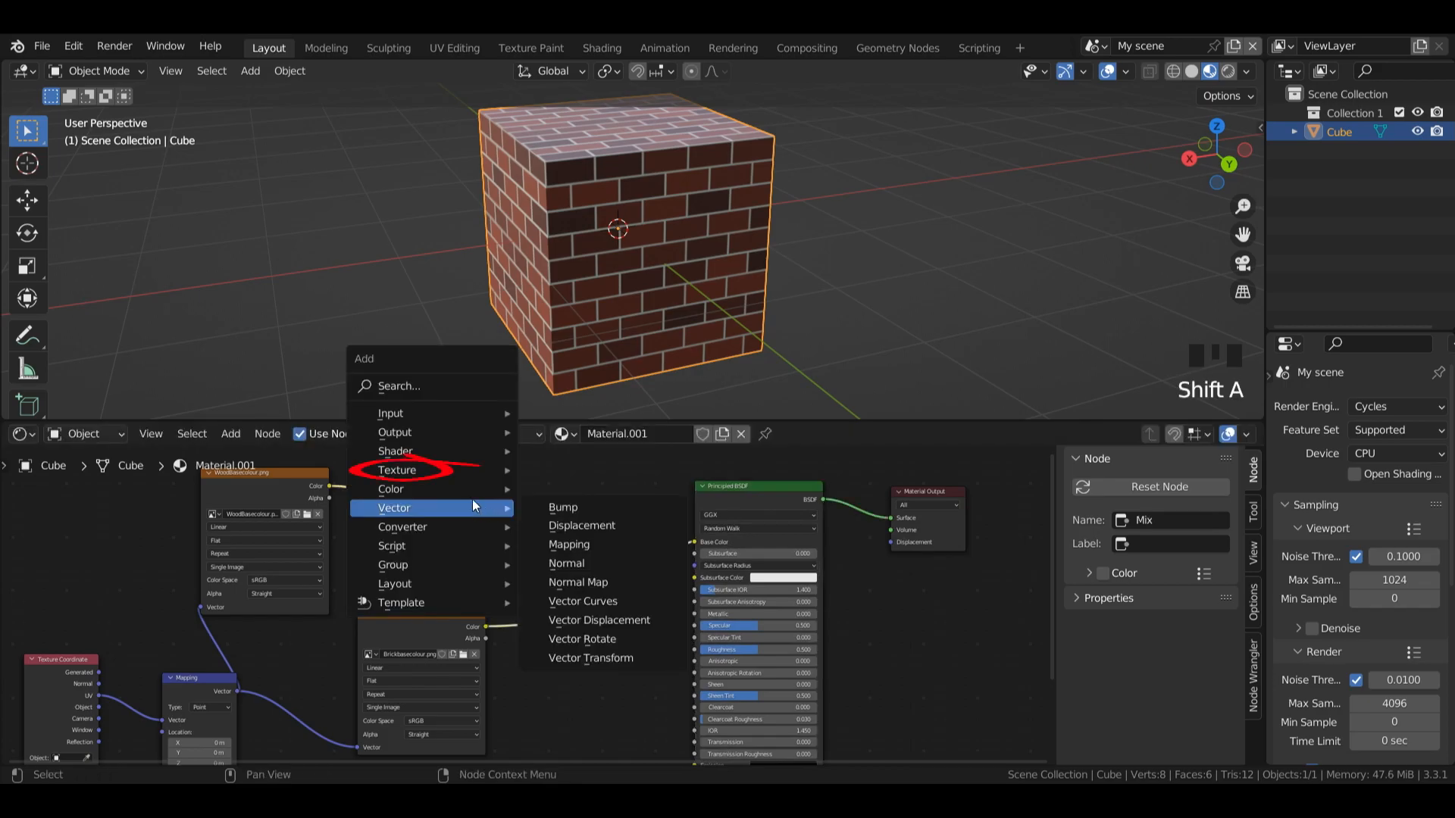
pyautogui.moveTo(462, 472)
pyautogui.click(603, 315)
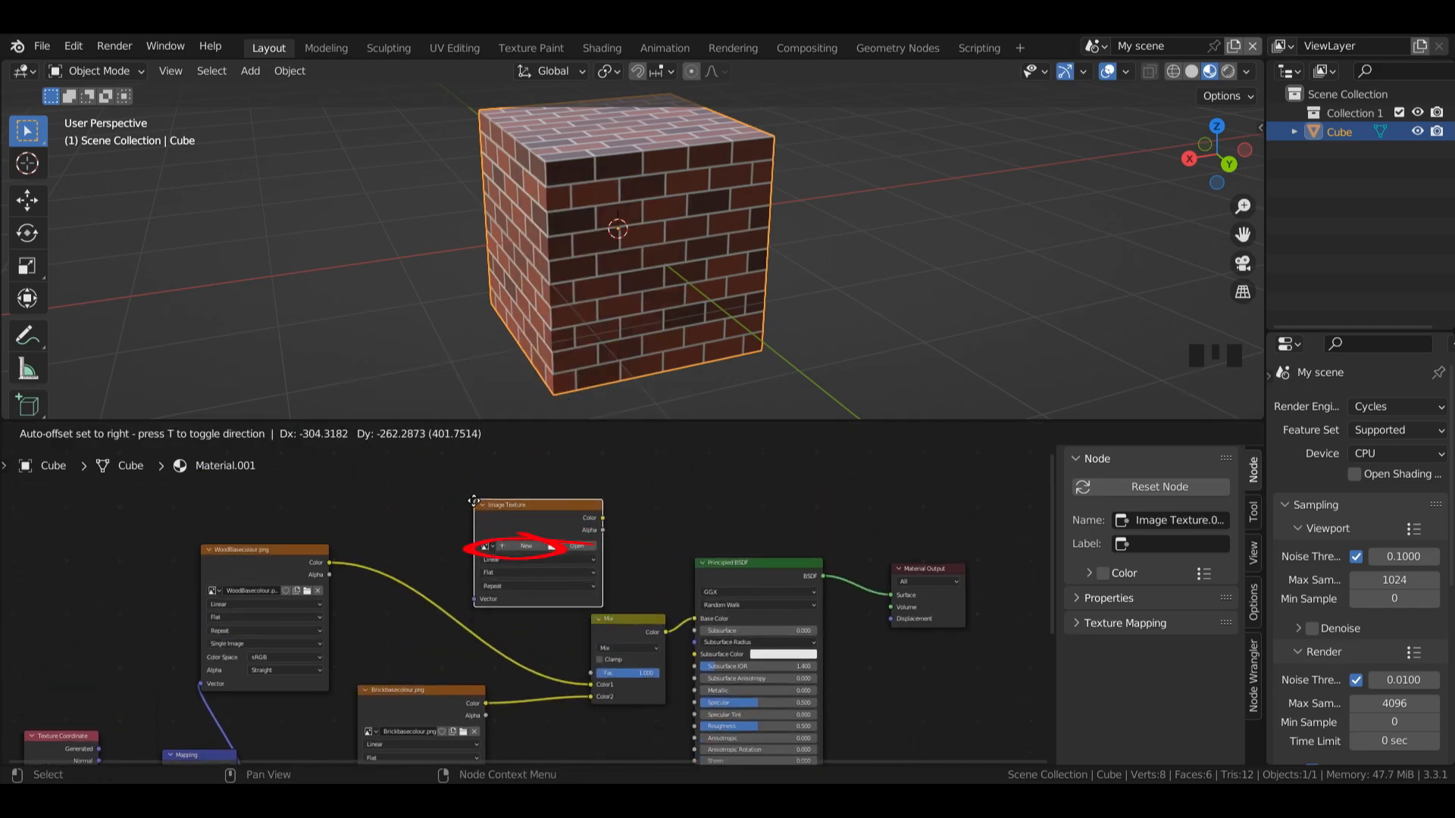
pyautogui.click(464, 500)
pyautogui.click(515, 545)
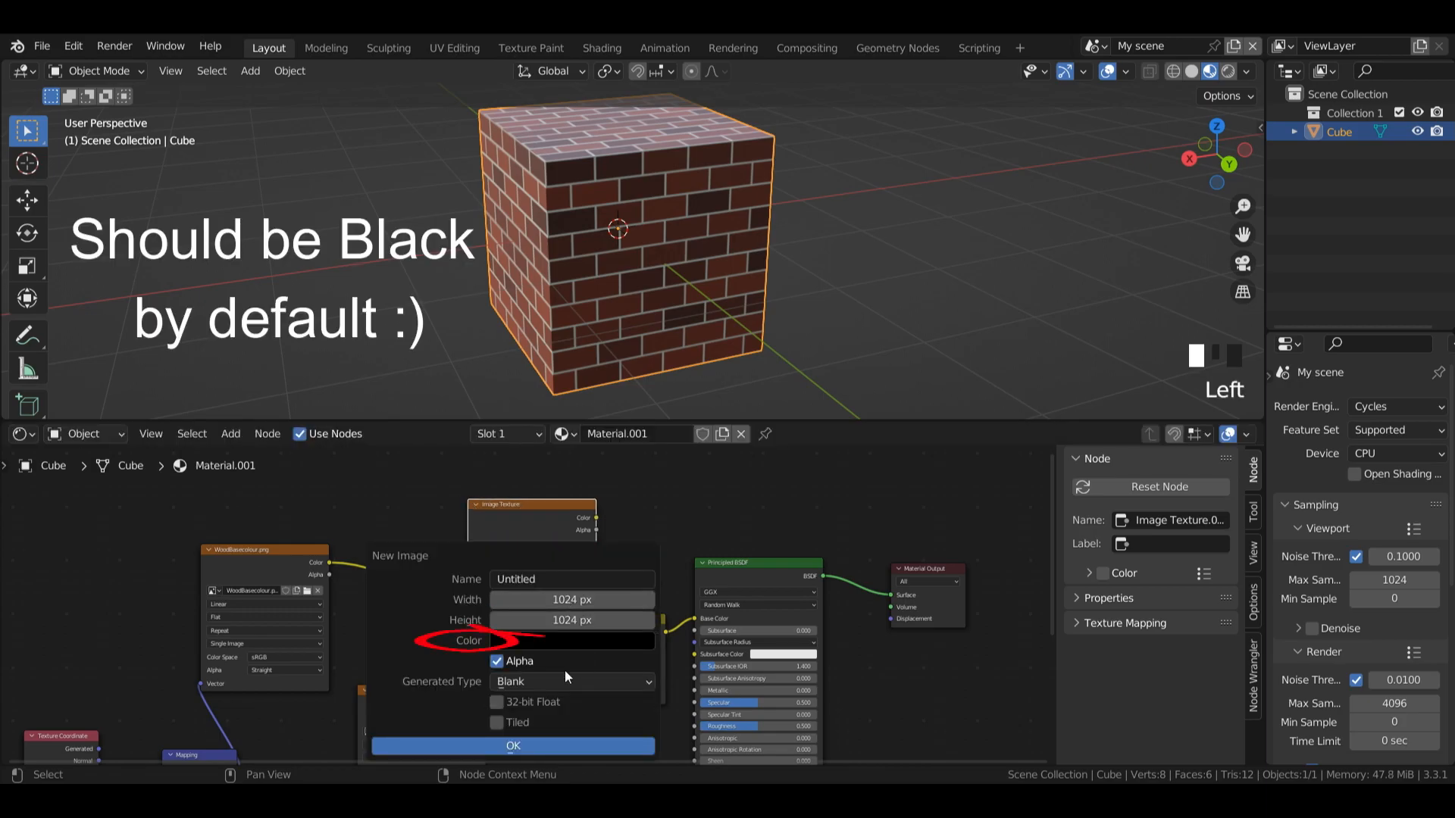
pyautogui.click(512, 744)
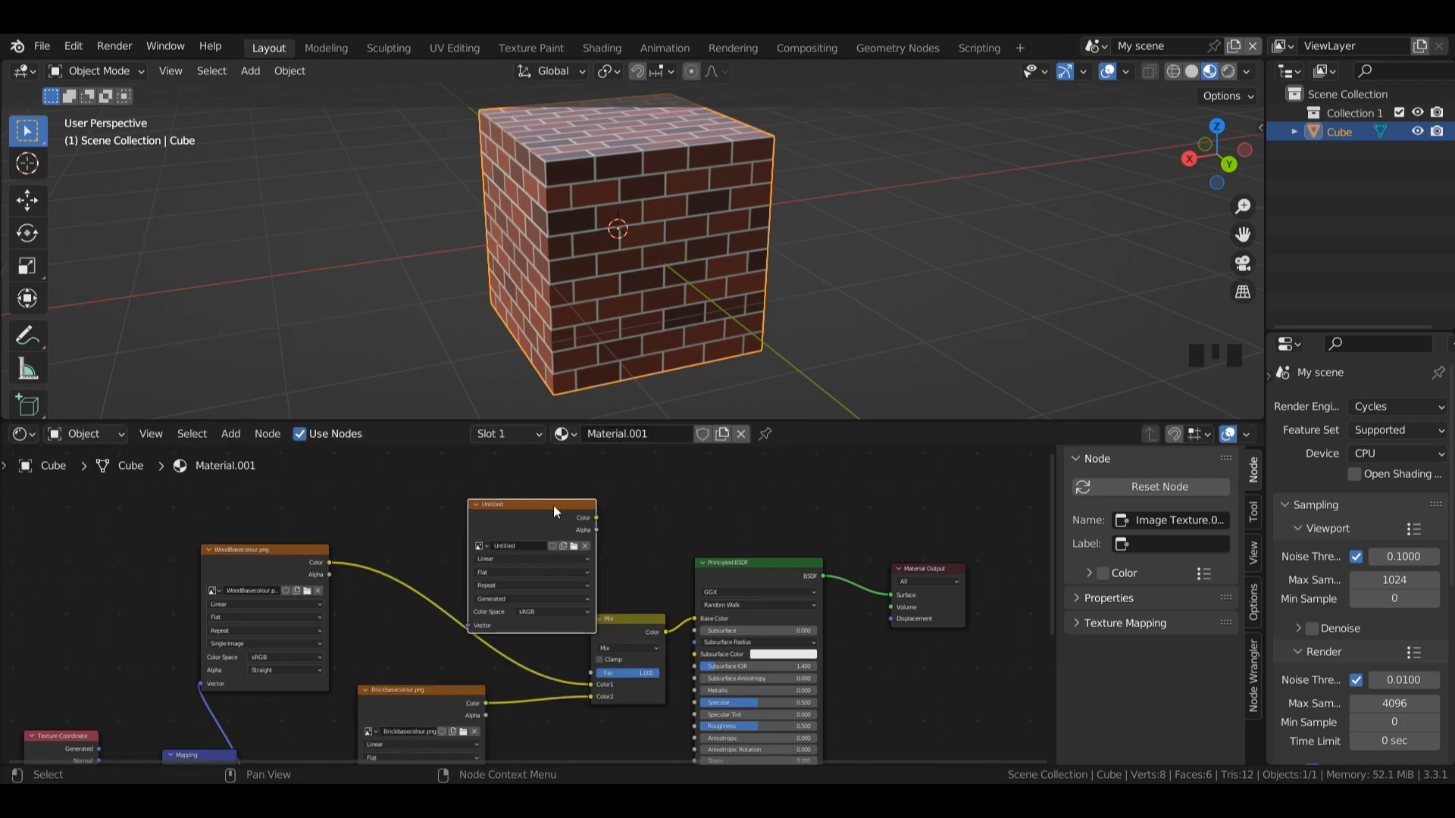
pyautogui.moveTo(551, 519); pyautogui.dragTo(534, 491)
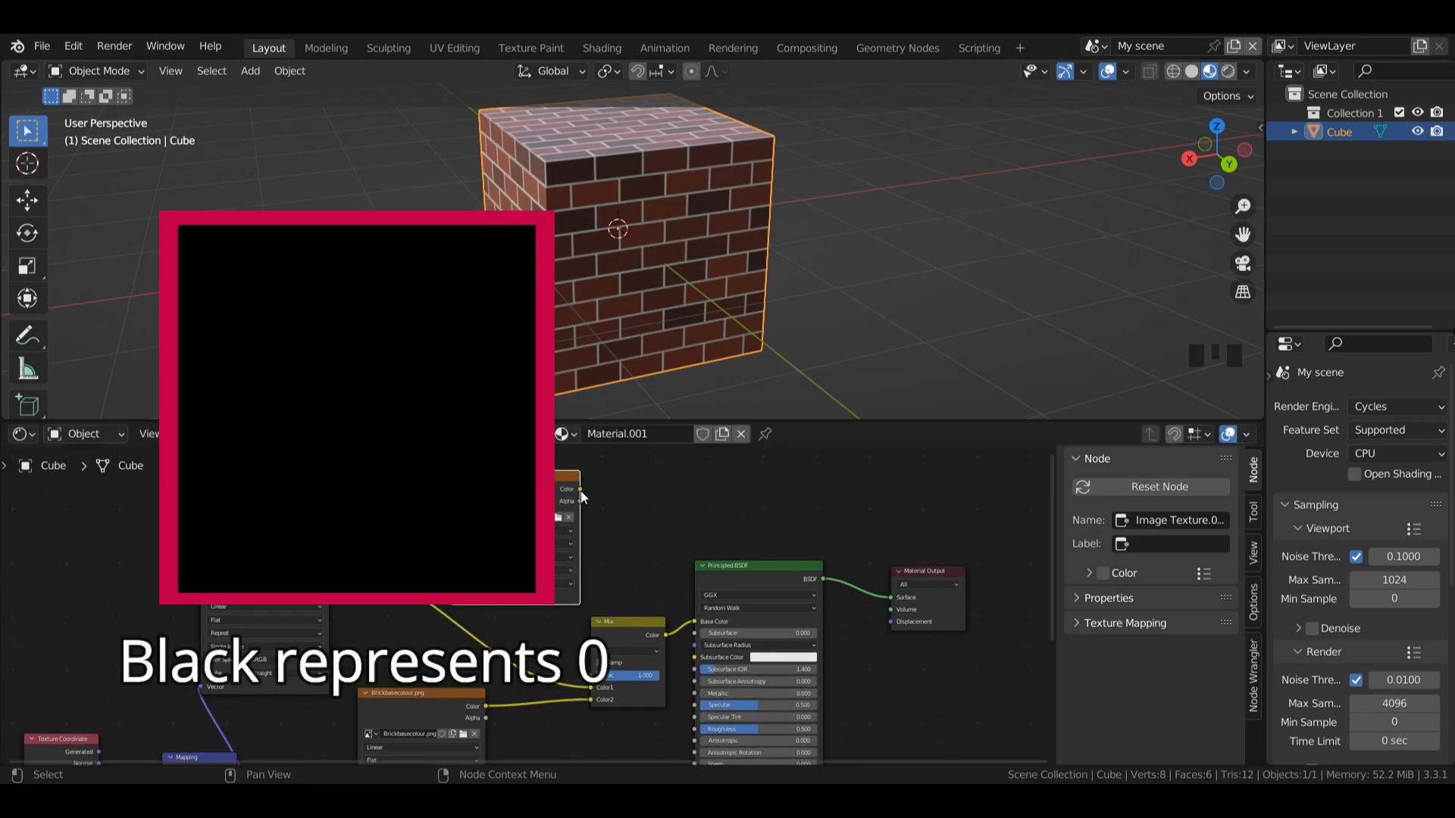
# Step: Link the new image's Color to the Mix node's Fac input and the Texture Coordinate's UV to the image's Vector input
pyautogui.moveTo(580, 490); pyautogui.dragTo(590, 675)
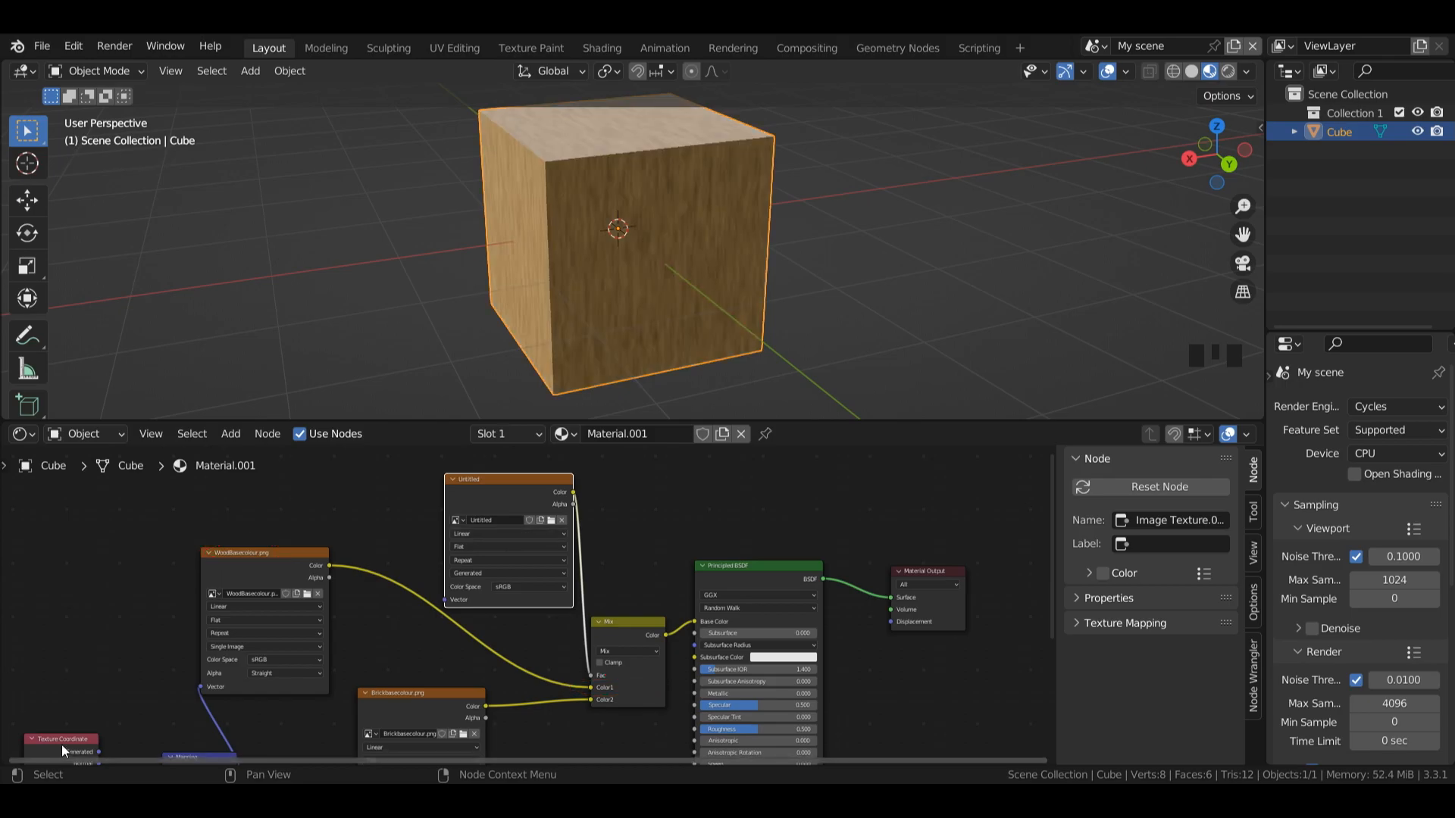
pyautogui.moveTo(65, 746)
pyautogui.mouseDown()
pyautogui.moveTo(82, 565)
pyautogui.moveTo(444, 599)
pyautogui.mouseUp()
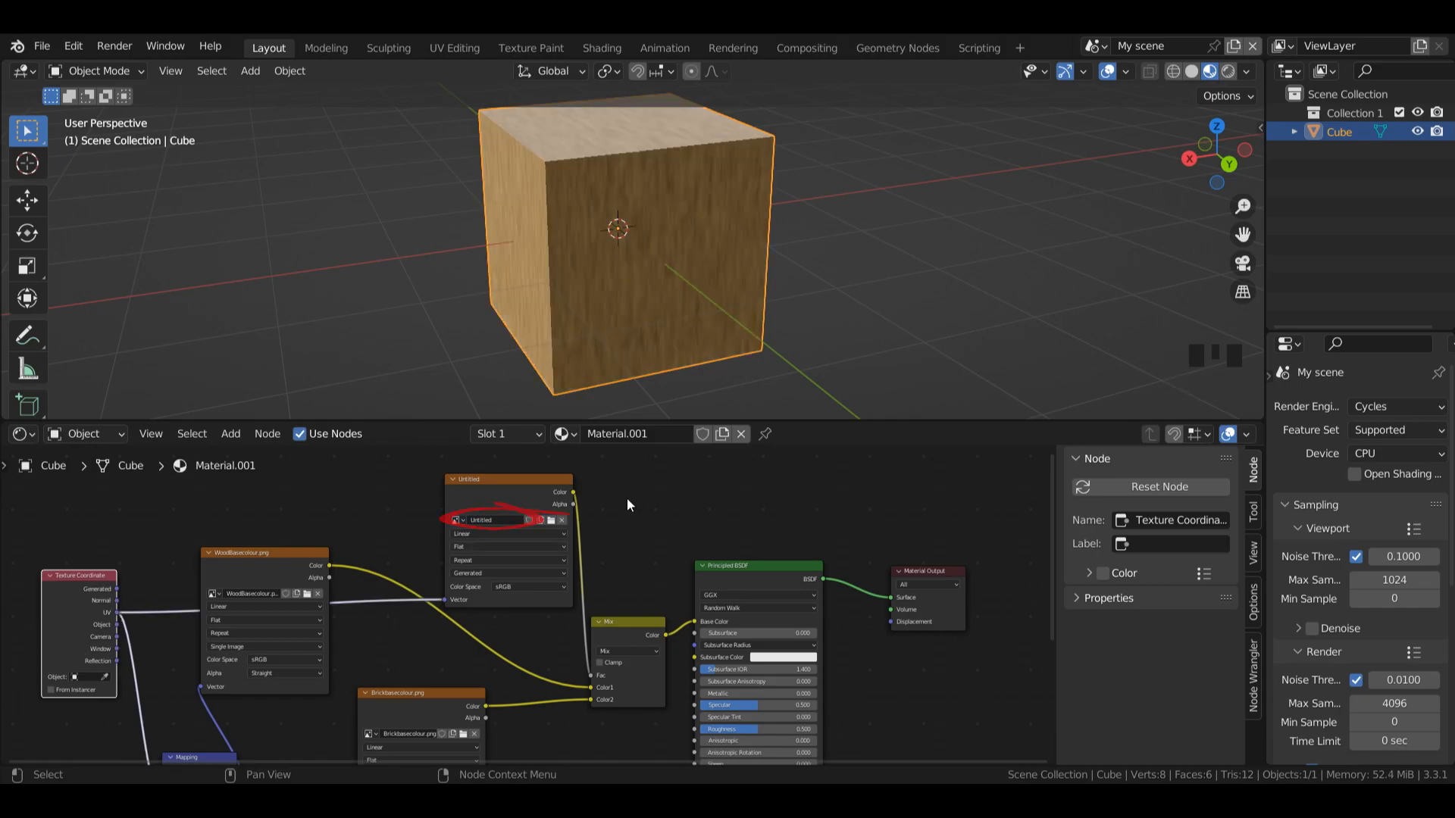
# Step: Rename the new black image Factor and set its color space to Non-Color
pyautogui.click(500, 520)
pyautogui.write('Factor')
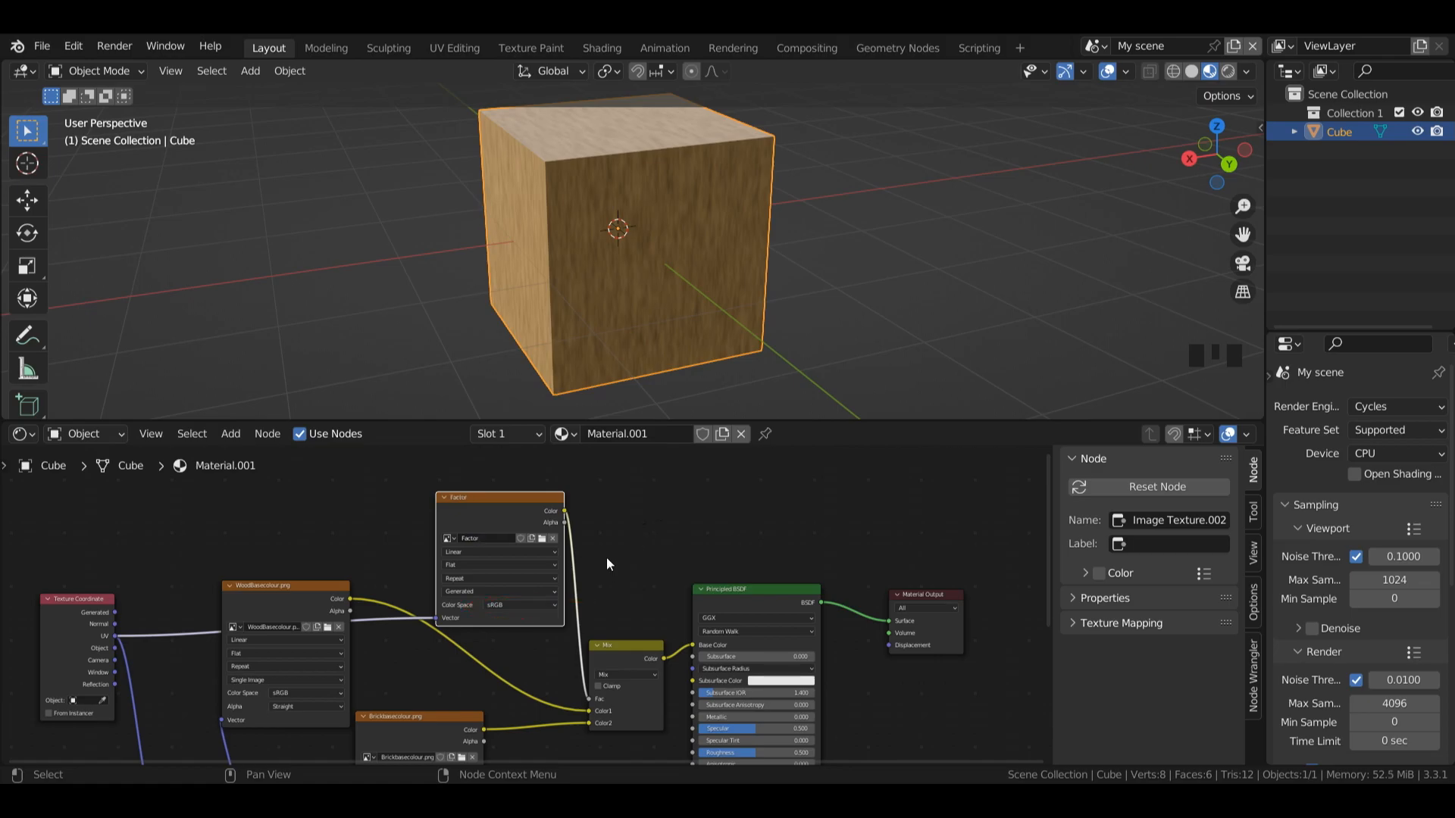
pyautogui.click(501, 606)
pyautogui.click(503, 683)
# Step: Move the brick and wood image nodes down, clear of the Factor image node
pyautogui.moveTo(1047, 549); pyautogui.dragTo(1047, 617)
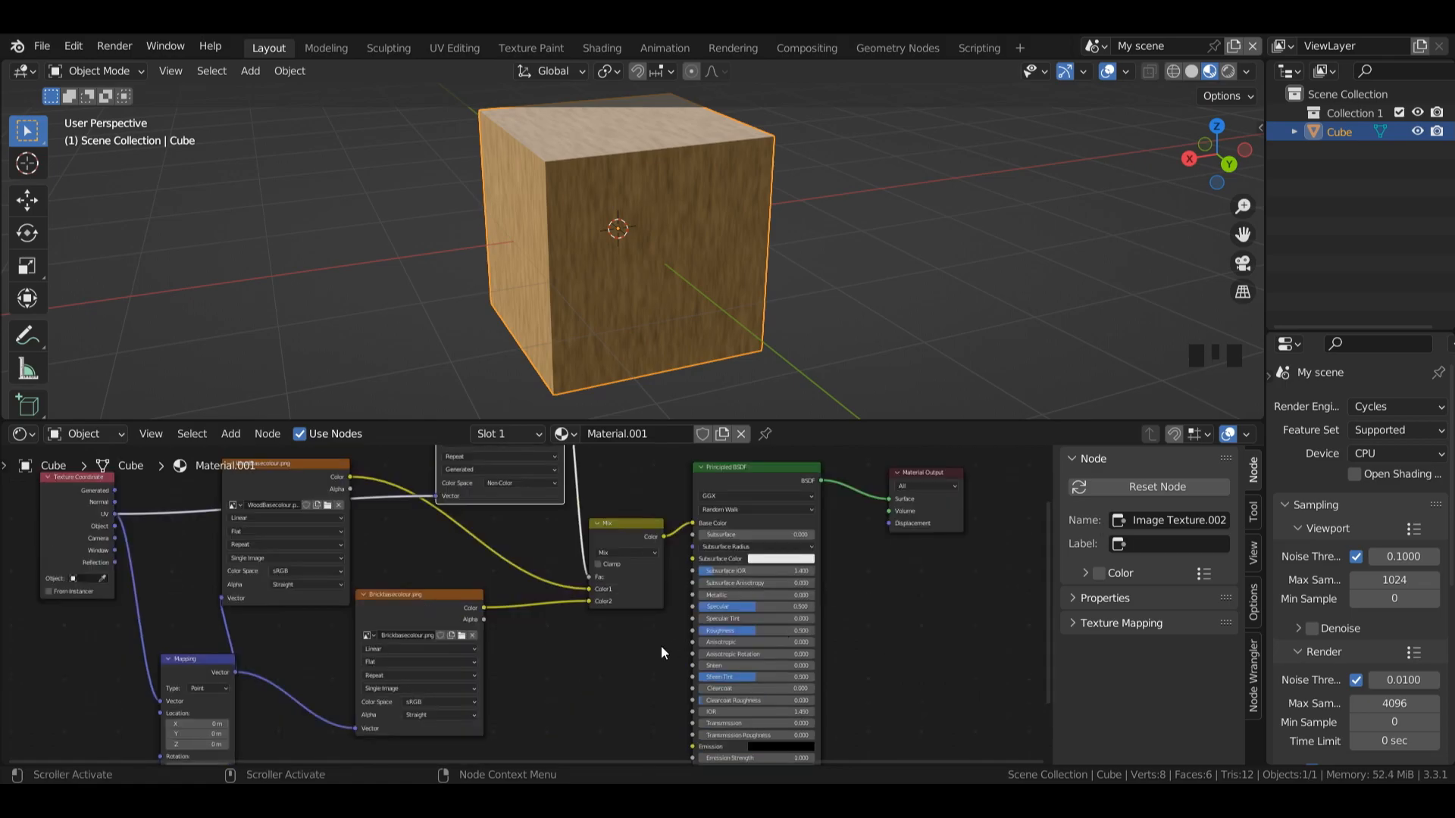
pyautogui.scroll(-2, 630, 663)
pyautogui.scroll(-2, 630, 663)
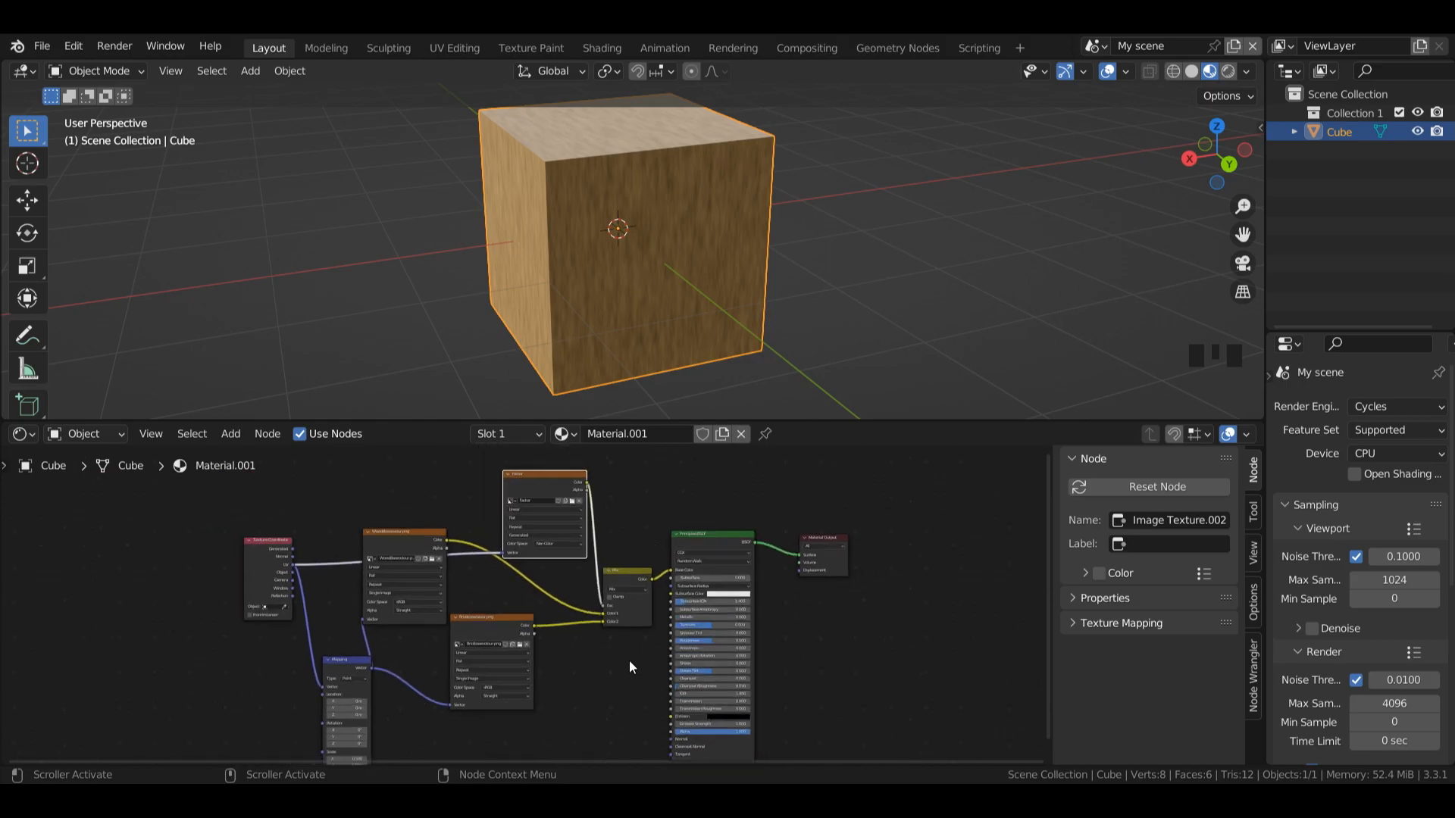
pyautogui.moveTo(496, 636); pyautogui.dragTo(518, 674)
pyautogui.moveTo(418, 549); pyautogui.dragTo(447, 591)
# Step: Join the wood image, brick image and Mapping nodes in a frame and position it below the Factor image node
pyautogui.keyDown('shift'); pyautogui.click(514, 665); pyautogui.keyUp('shift')
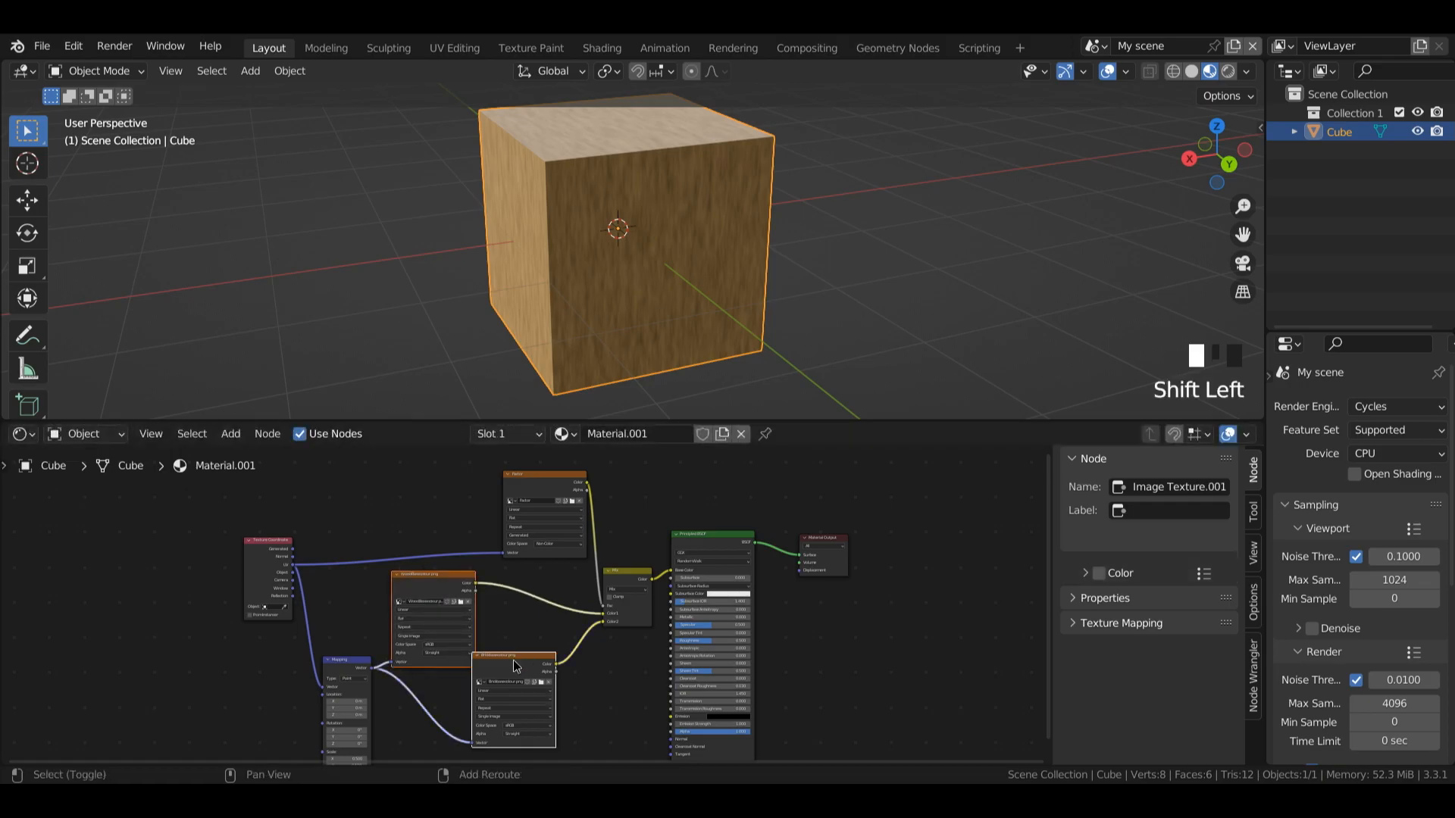
pyautogui.keyDown('shift'); pyautogui.click(367, 671); pyautogui.keyUp('shift')
pyautogui.hotkey('ctrl', 'z')
pyautogui.hotkey('ctrl', 'j')
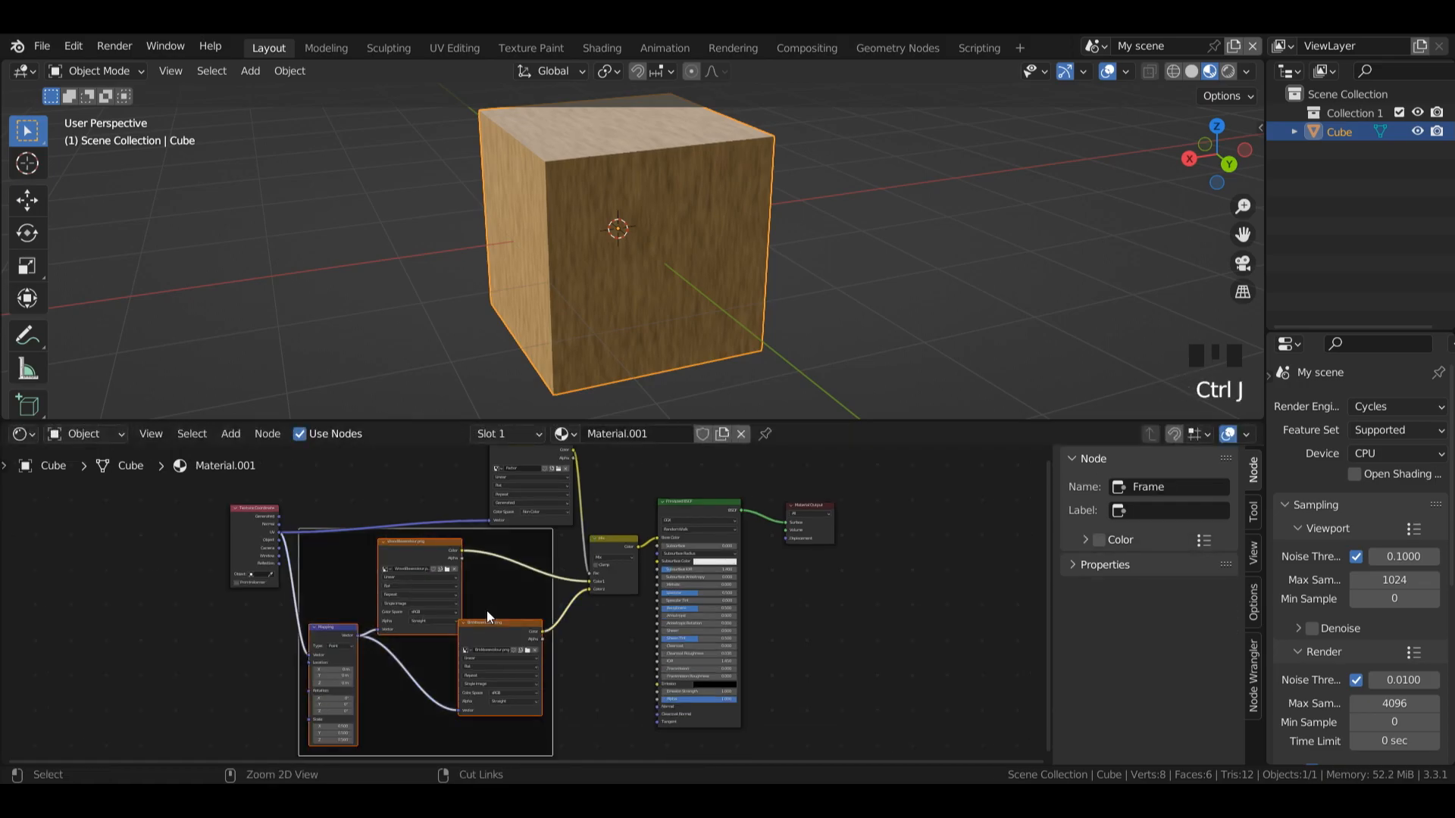
pyautogui.hotkey('ctrl', 'z')
pyautogui.hotkey('ctrl', 'j')
pyautogui.click(566, 571)
pyautogui.moveTo(307, 561); pyautogui.dragTo(333, 576)
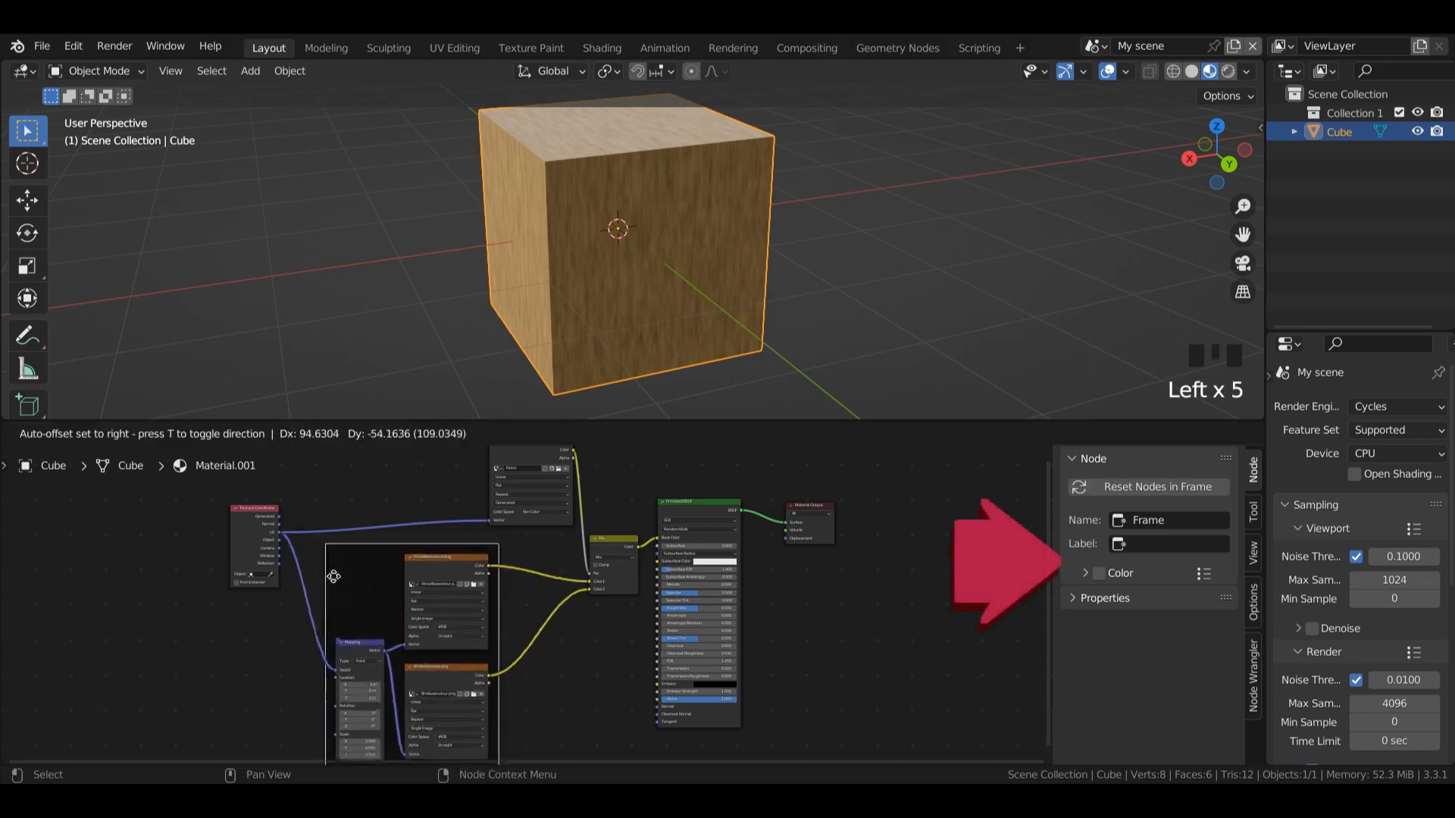
# Step: Label the frame around the wood, brick and Mapping nodes Textures
pyautogui.press('n')
pyautogui.press('n')
pyautogui.click(1145, 545)
pyautogui.write('Textures')
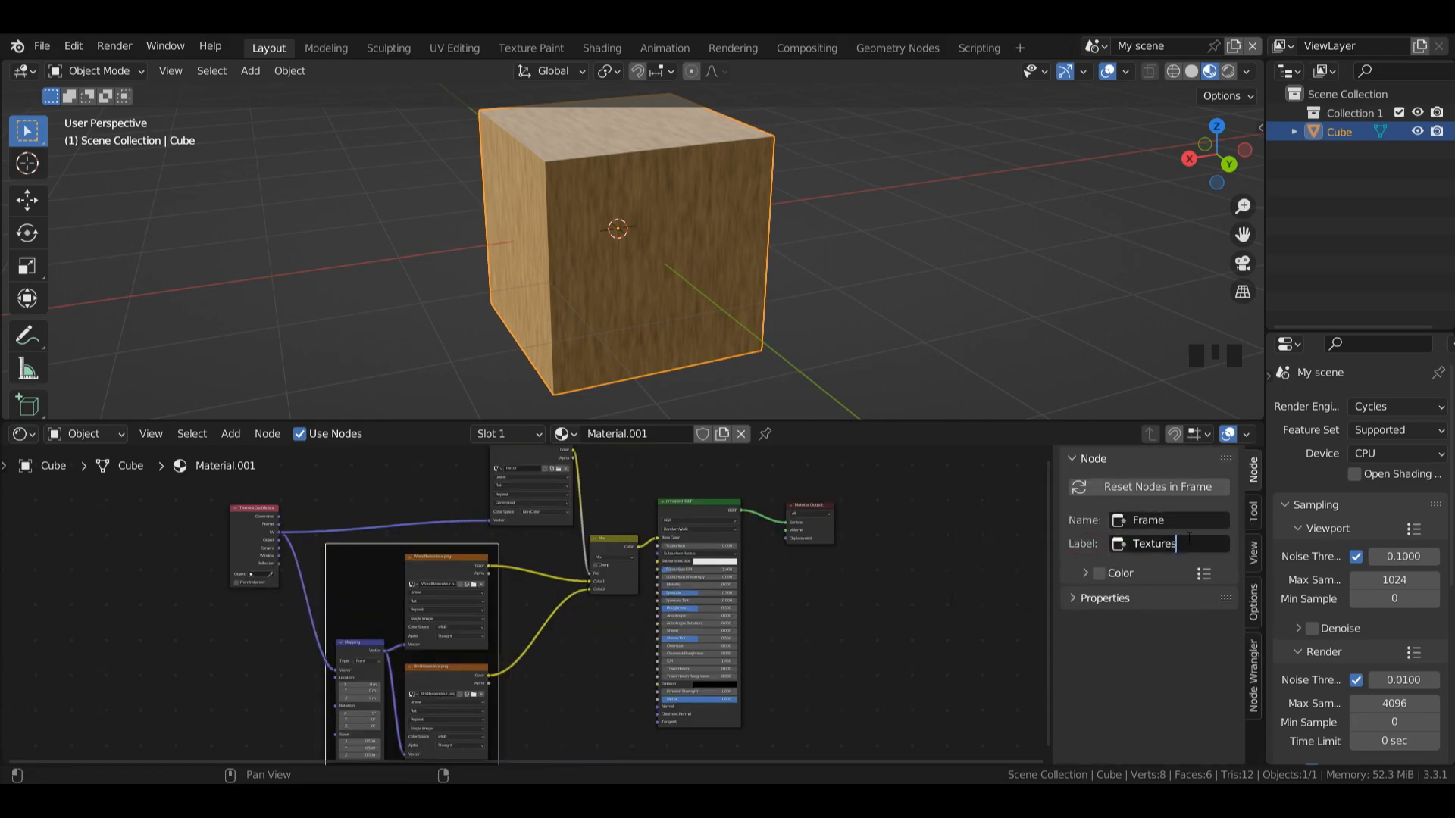
pyautogui.press('Return')
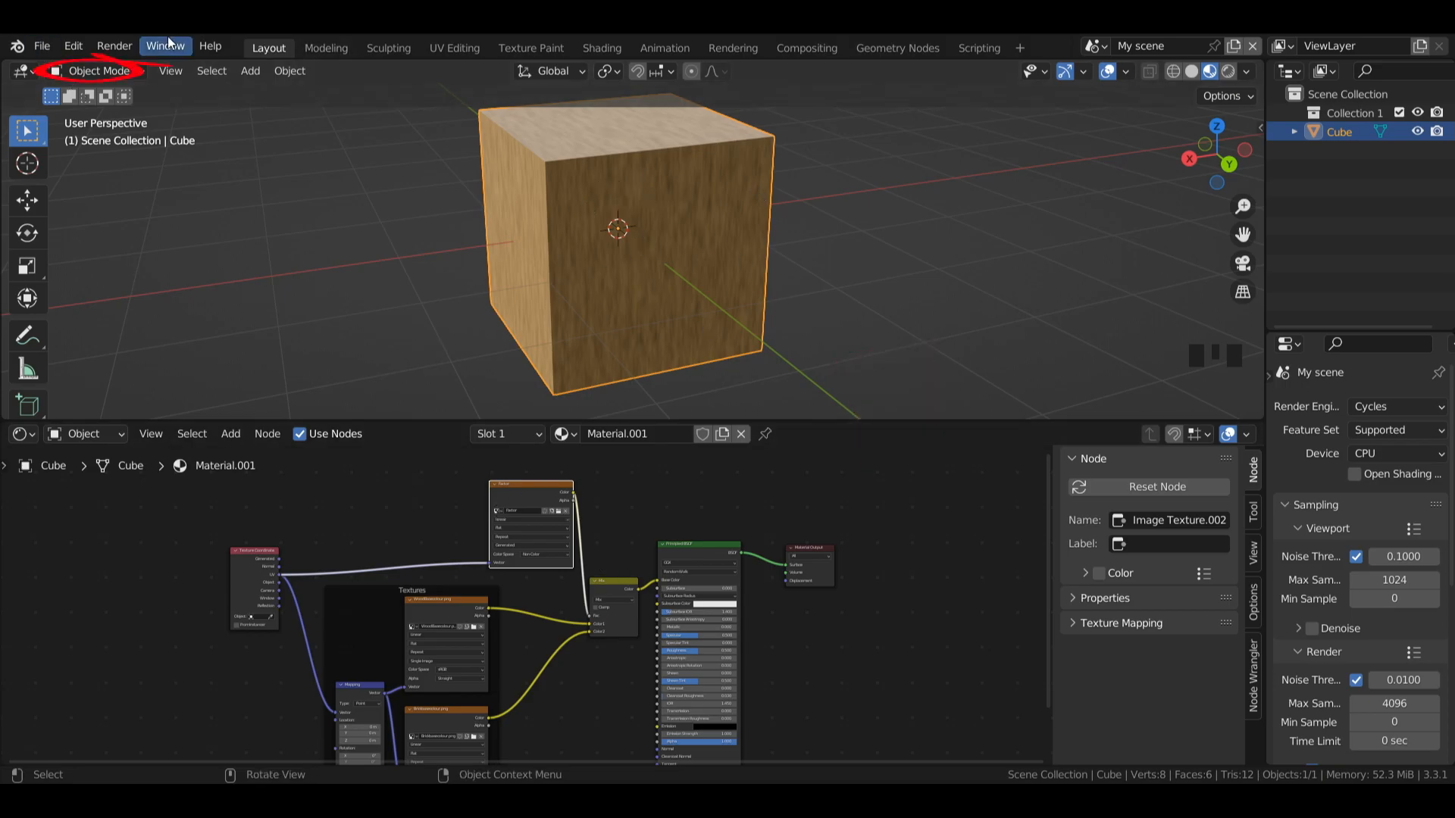
# Step: Switch the cube to Texture Paint mode and paint a white patch on its front face with brush strength 0.5
pyautogui.click(97, 70)
pyautogui.click(94, 192)
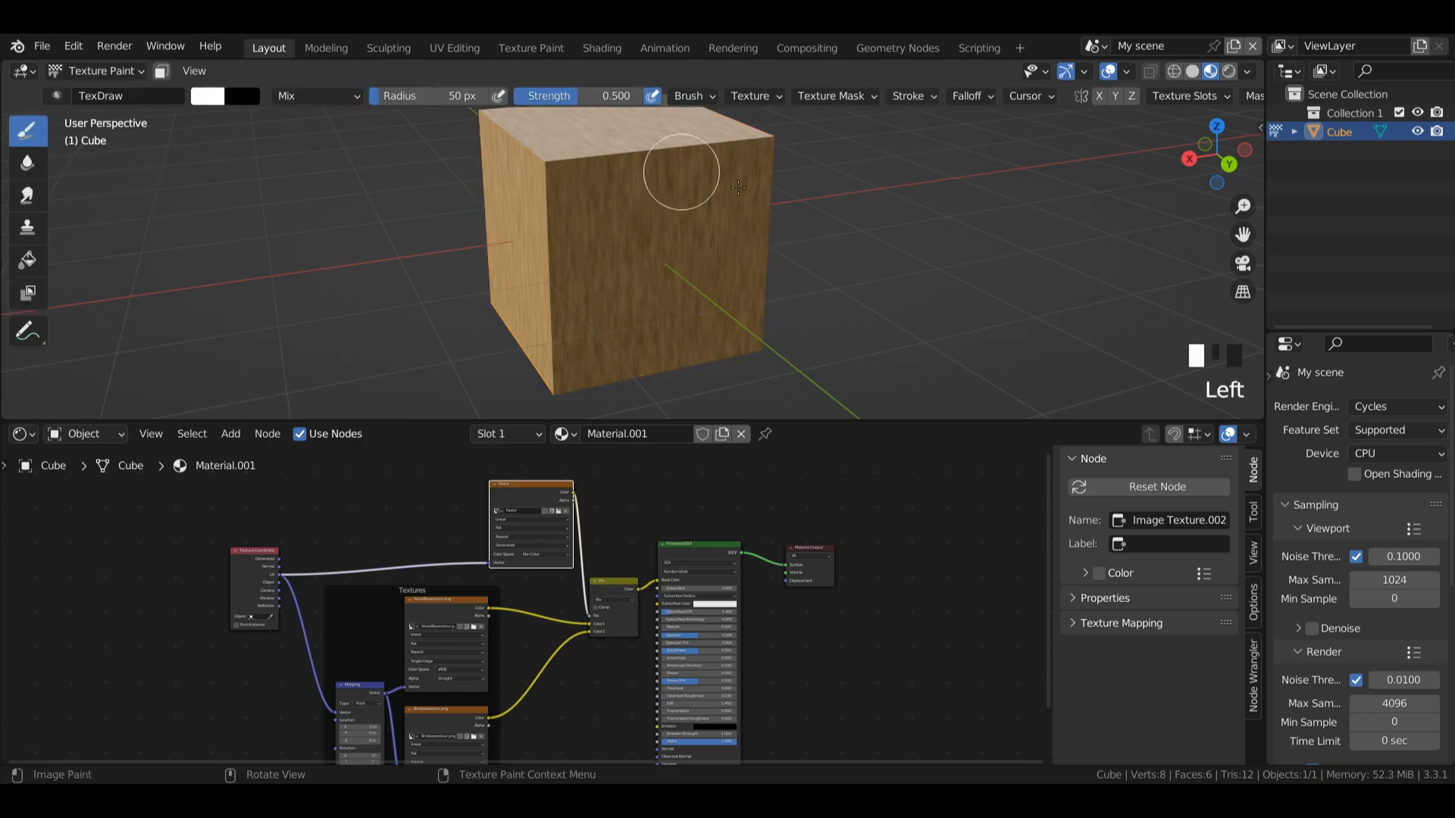
pyautogui.moveTo(608, 223)
pyautogui.mouseDown()
pyautogui.moveTo(640, 283)
pyautogui.moveTo(680, 235)
pyautogui.mouseUp()
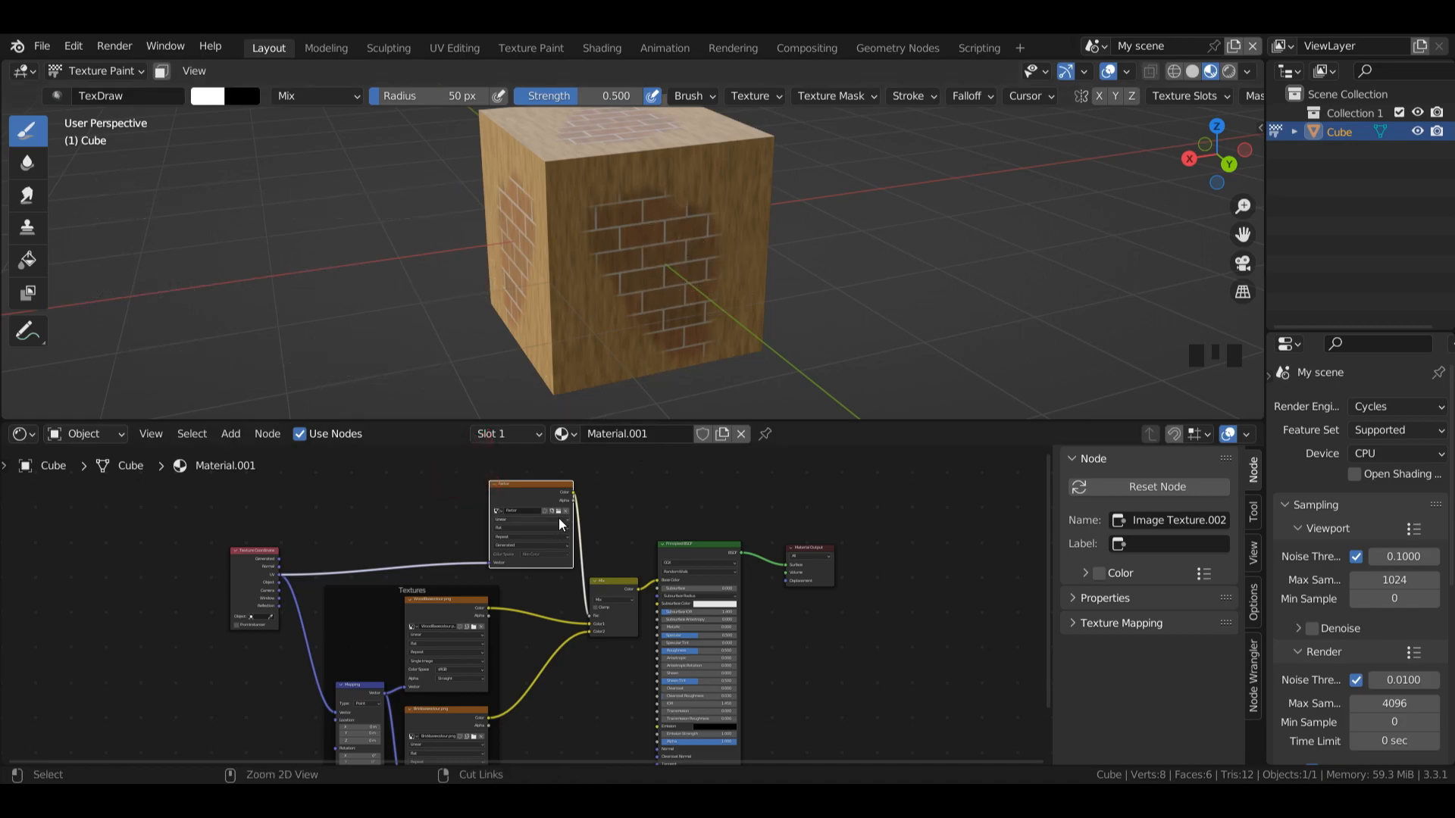
# Step: Link the Factor image's Color to the Material Output's Surface and paint over the white patch with brush strength 1
pyautogui.moveTo(576, 492); pyautogui.dragTo(788, 568)
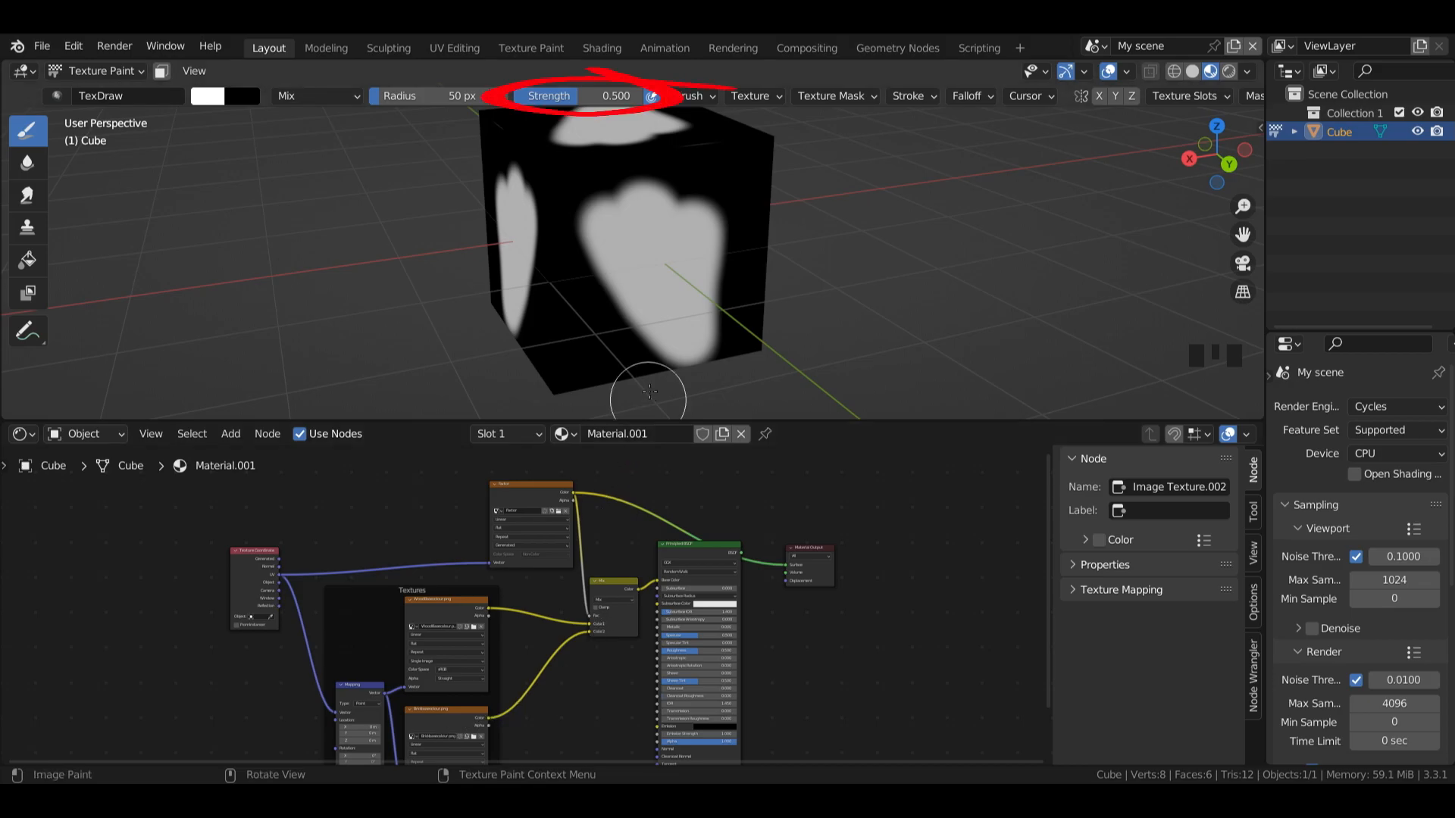
pyautogui.moveTo(570, 100); pyautogui.dragTo(644, 96)
pyautogui.click(211, 96)
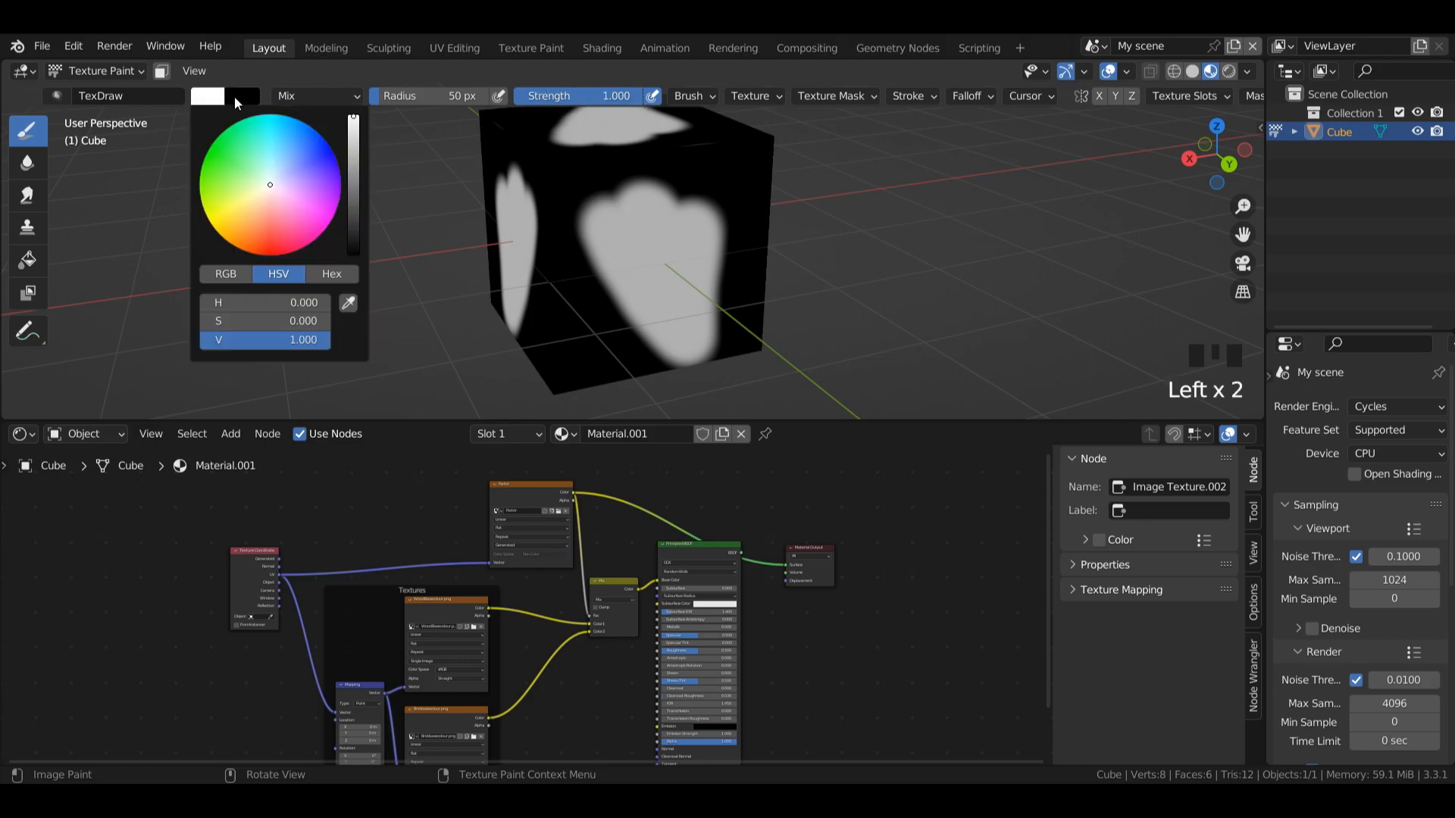
pyautogui.moveTo(573, 493)
pyautogui.mouseDown()
pyautogui.moveTo(605, 580)
pyautogui.moveTo(588, 500)
pyautogui.mouseUp()
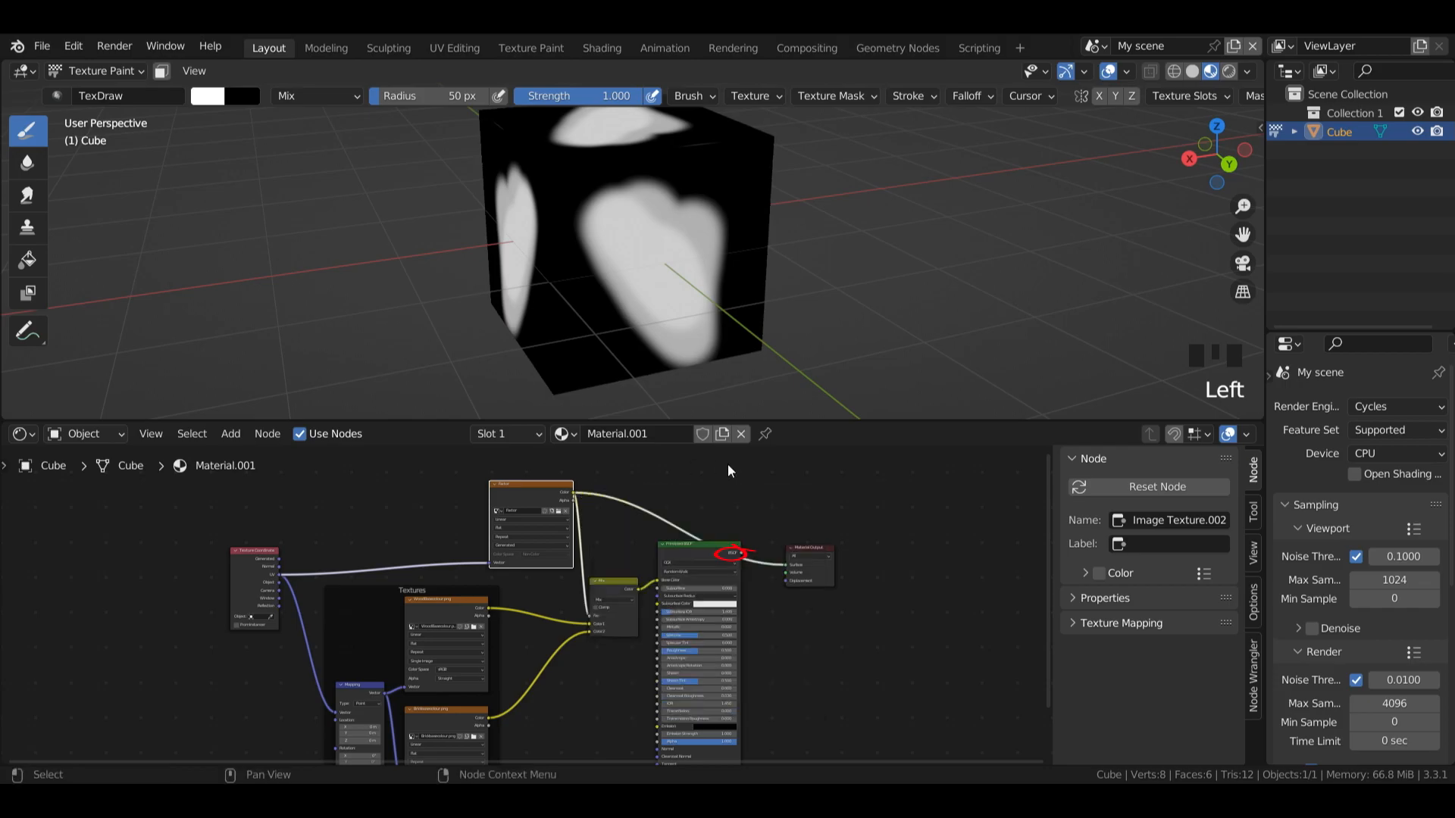
# Step: Relink the Principled BSDF to the Material Output's Surface and paint more white areas across the cube's faces to reveal brick
pyautogui.moveTo(741, 553); pyautogui.dragTo(788, 568)
pyautogui.moveTo(894, 357)
pyautogui.mouseDown()
pyautogui.moveTo(541, 250)
pyautogui.moveTo(561, 151)
pyautogui.moveTo(617, 180)
pyautogui.mouseUp()
pyautogui.moveTo(1218, 161)
pyautogui.mouseDown()
pyautogui.moveTo(1166, 161)
pyautogui.moveTo(1227, 158)
pyautogui.moveTo(1322, 186)
pyautogui.moveTo(1330, 161)
pyautogui.mouseUp()
pyautogui.moveTo(1330, 161); pyautogui.dragTo(1332, 157)
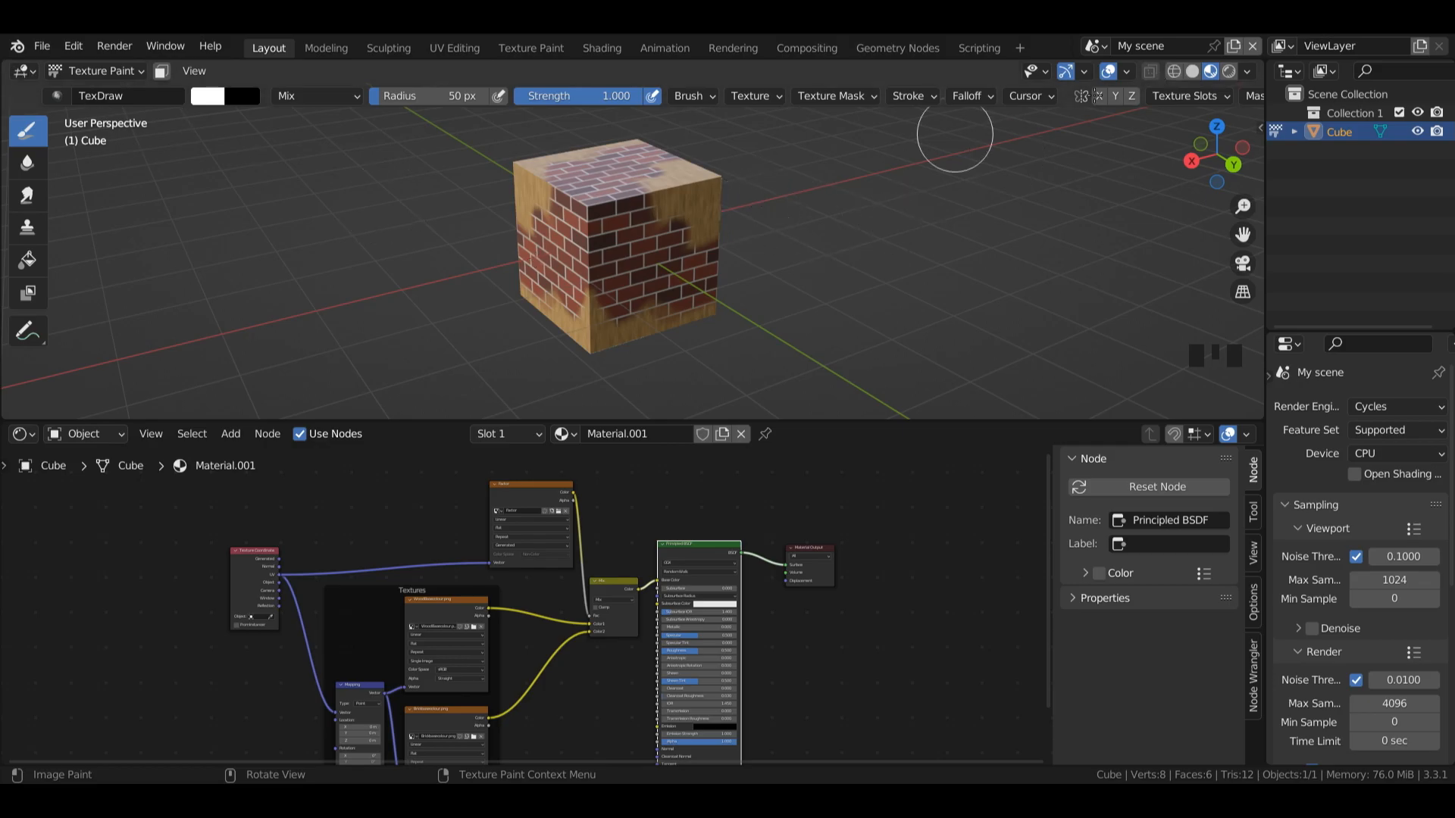
# Step: Return to Object Mode, duplicate the painted cube and move the copy -3.786 m along the X axis
pyautogui.click(92, 75)
pyautogui.click(97, 92)
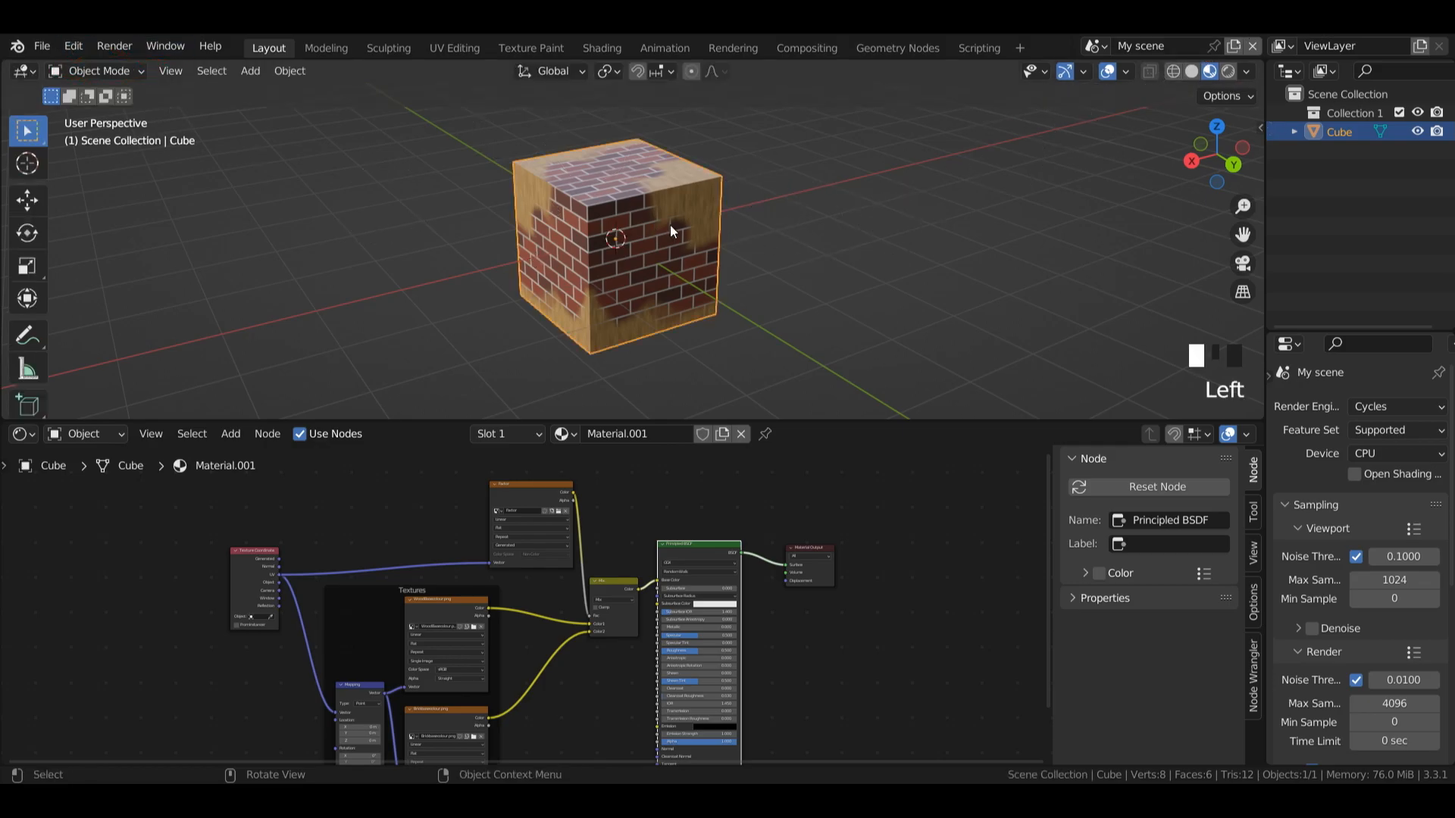
pyautogui.hotkey('shift', 'd')
pyautogui.rightClick(745, 231)
pyautogui.press('g')
pyautogui.press('x')
pyautogui.click(988, 143)
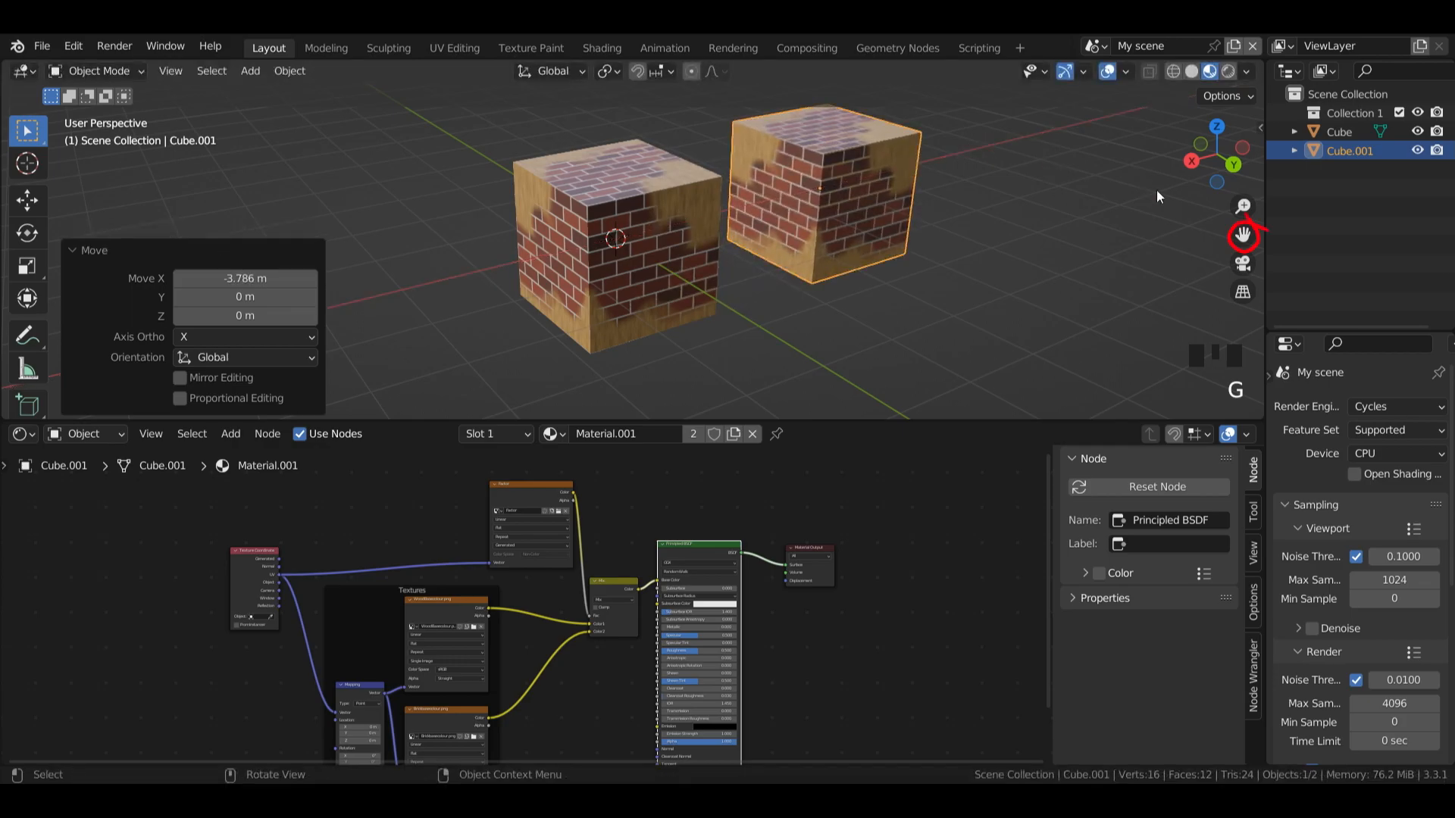
# Step: Split the 3D viewport vertically and turn the new area into a UV Editor
pyautogui.moveTo(1243, 235); pyautogui.dragTo(1023, 240)
pyautogui.moveTo(1243, 206); pyautogui.dragTo(1243, 163)
pyautogui.moveTo(1243, 235); pyautogui.dragTo(1238, 208)
pyautogui.moveTo(4, 64); pyautogui.dragTo(356, 72)
pyautogui.click(23, 71)
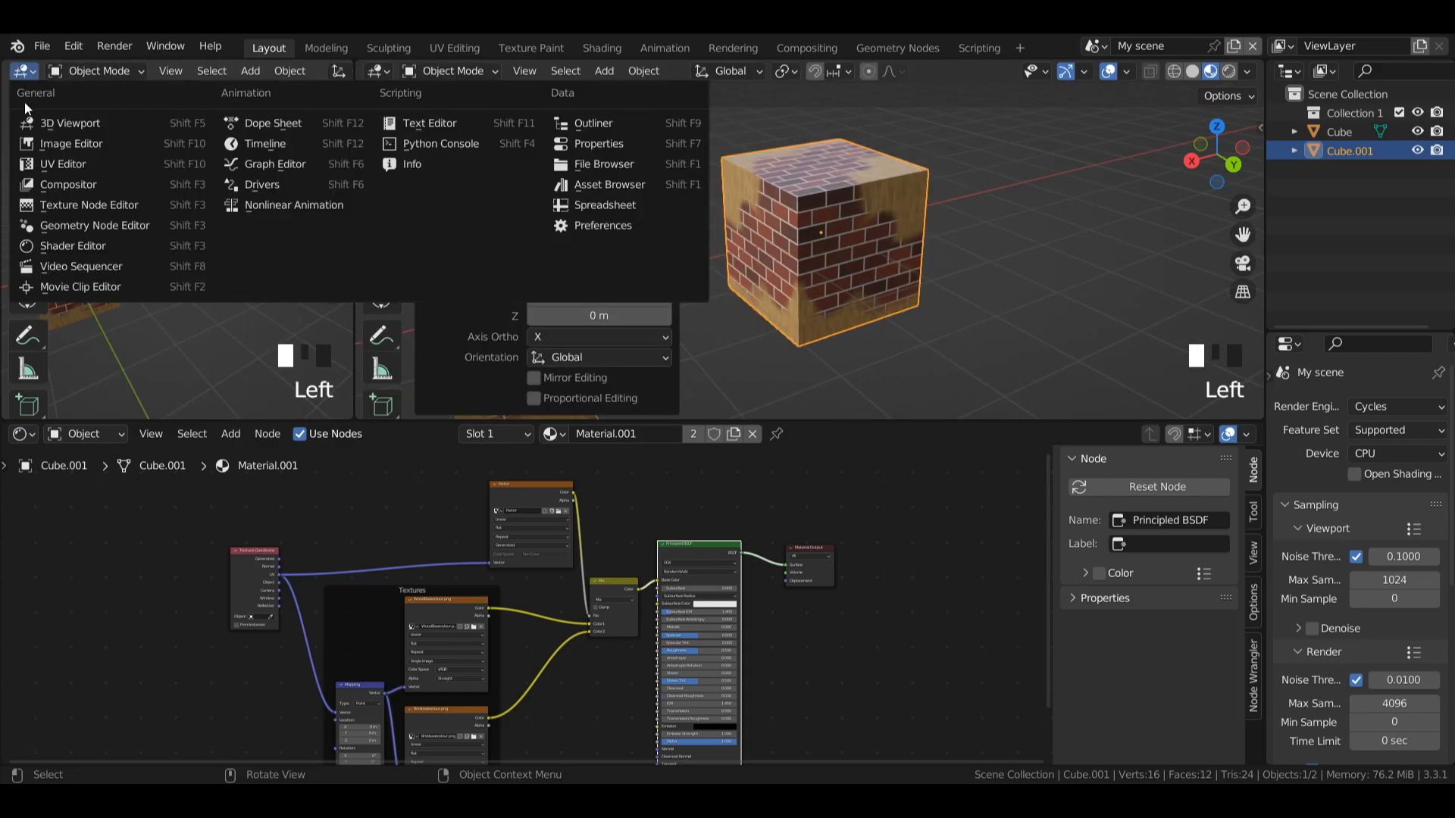
pyautogui.click(60, 164)
# Step: Unwrap all faces of the duplicated cube with Smart UV Project using an island margin of 0.020, and return to Object Mode
pyautogui.press('Tab')
pyautogui.press('a')
pyautogui.press('u')
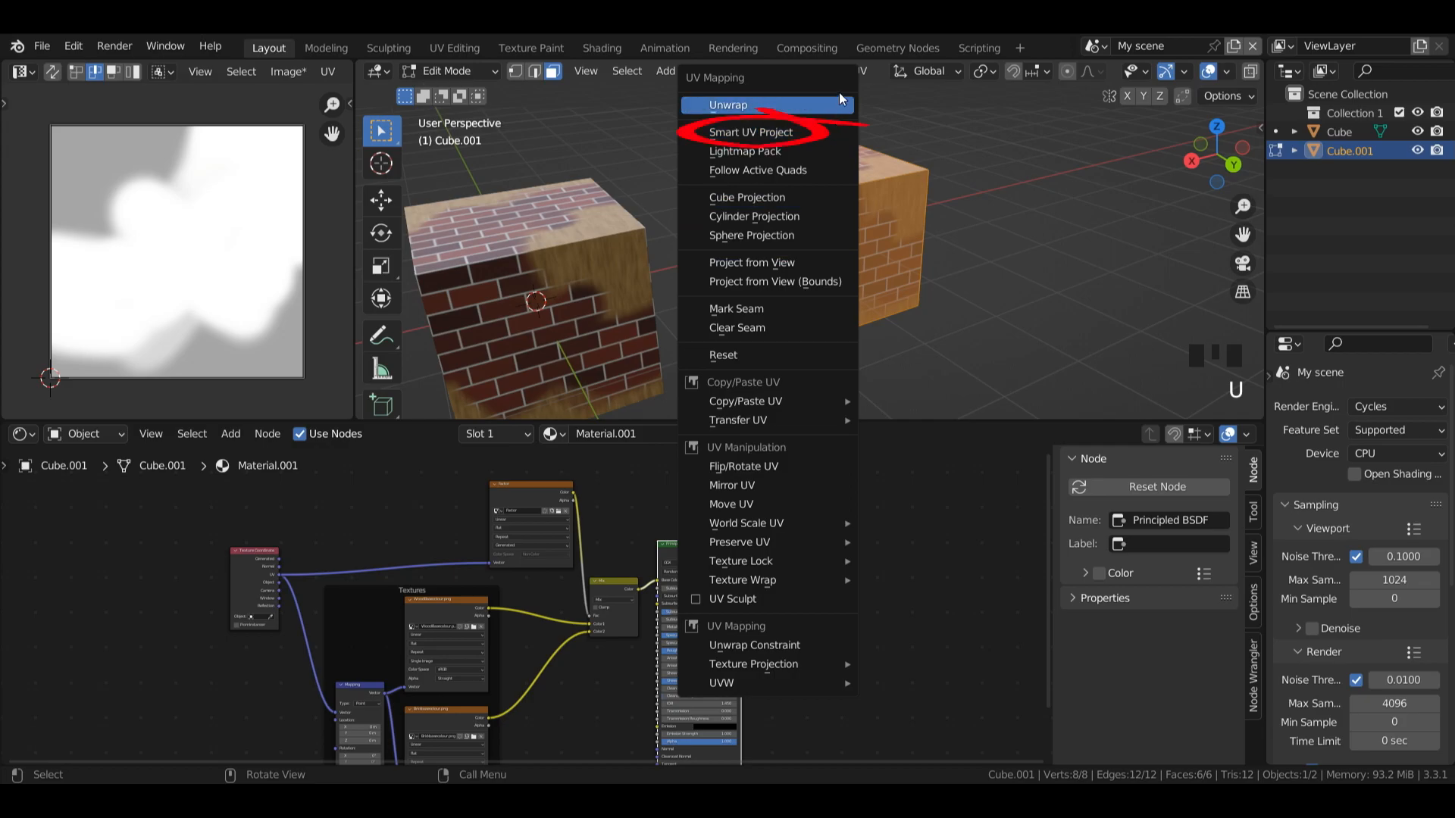
pyautogui.click(832, 133)
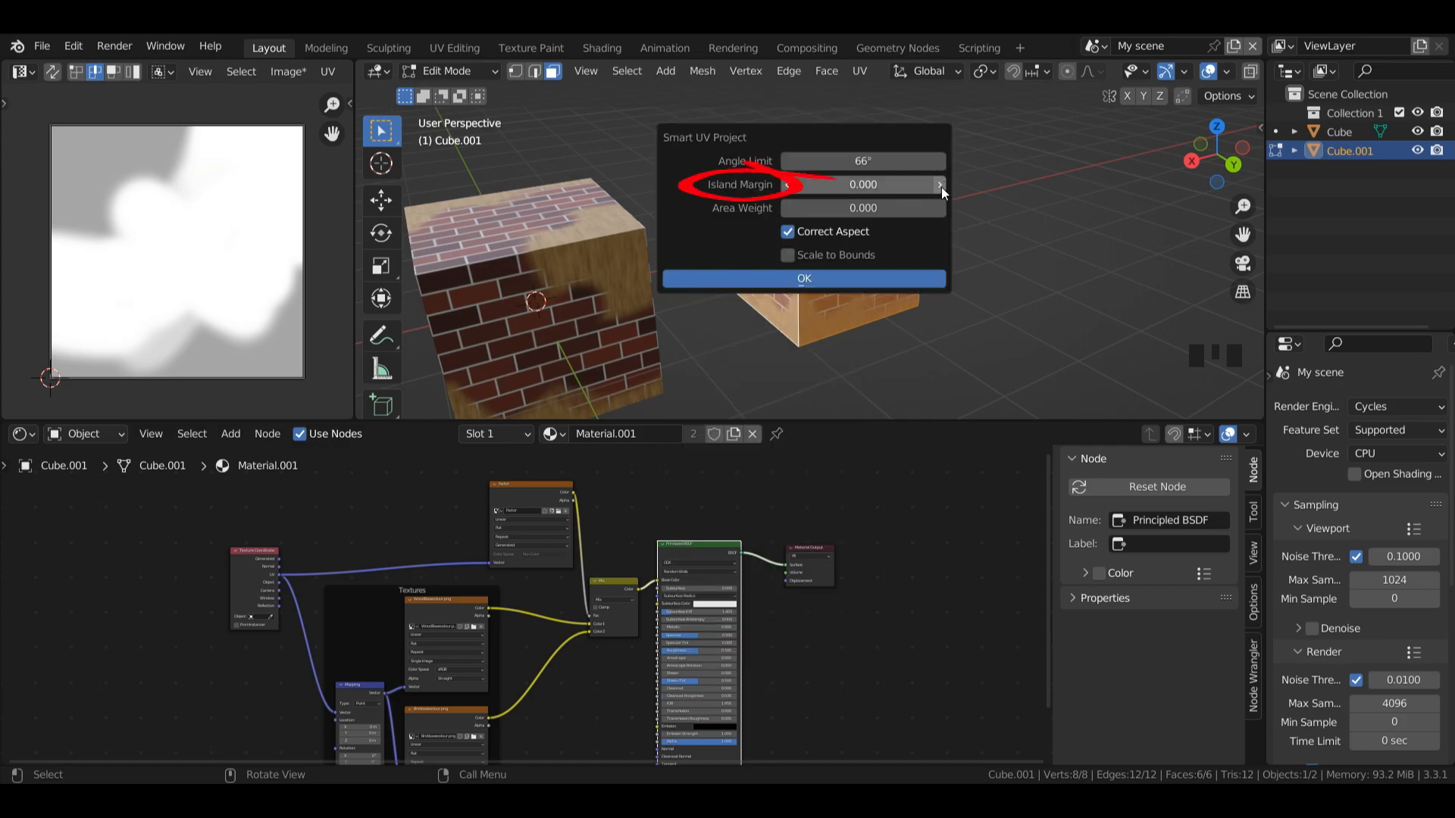
pyautogui.click(990, 211)
pyautogui.write('0.03')
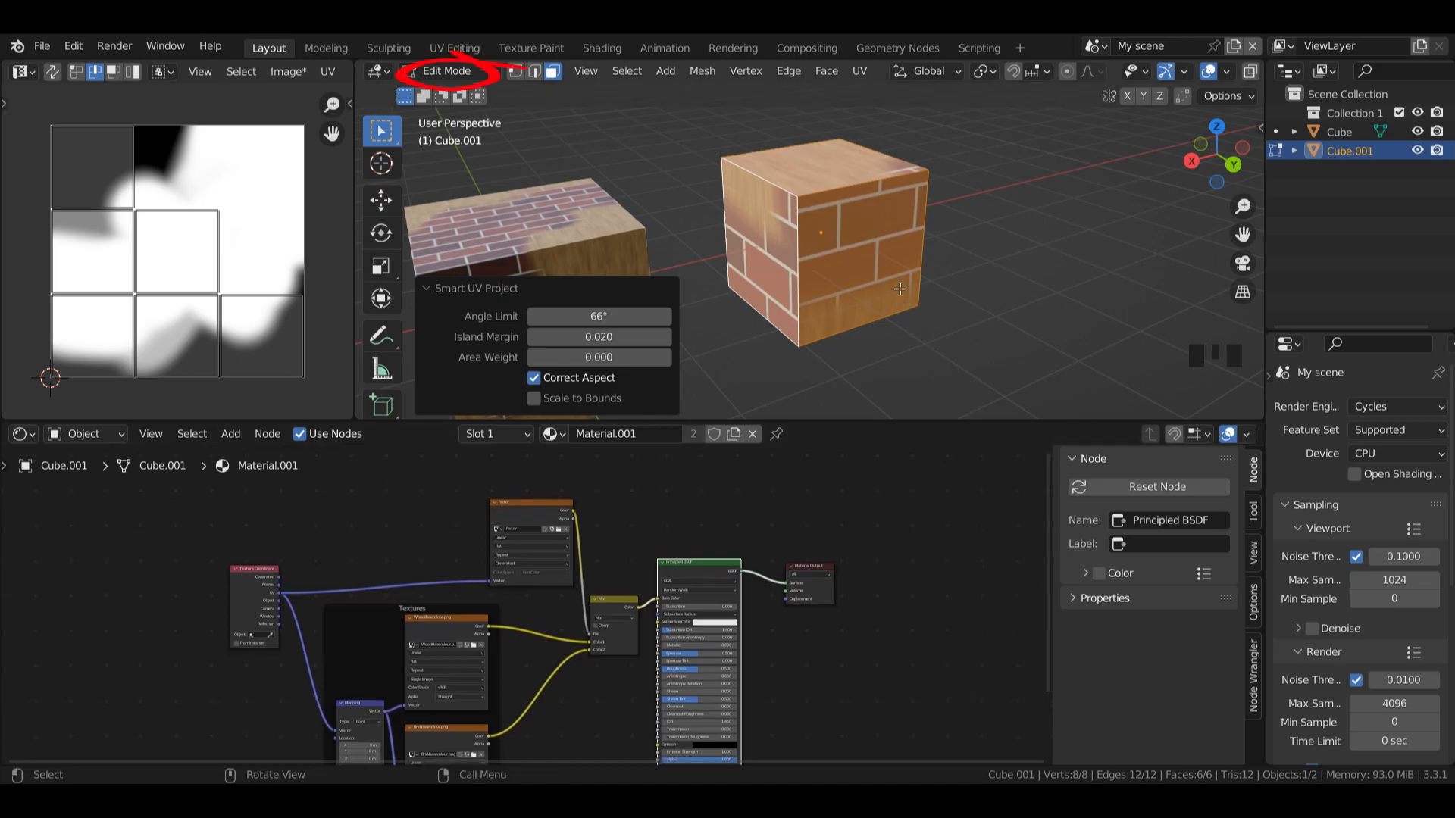
pyautogui.press('Tab')
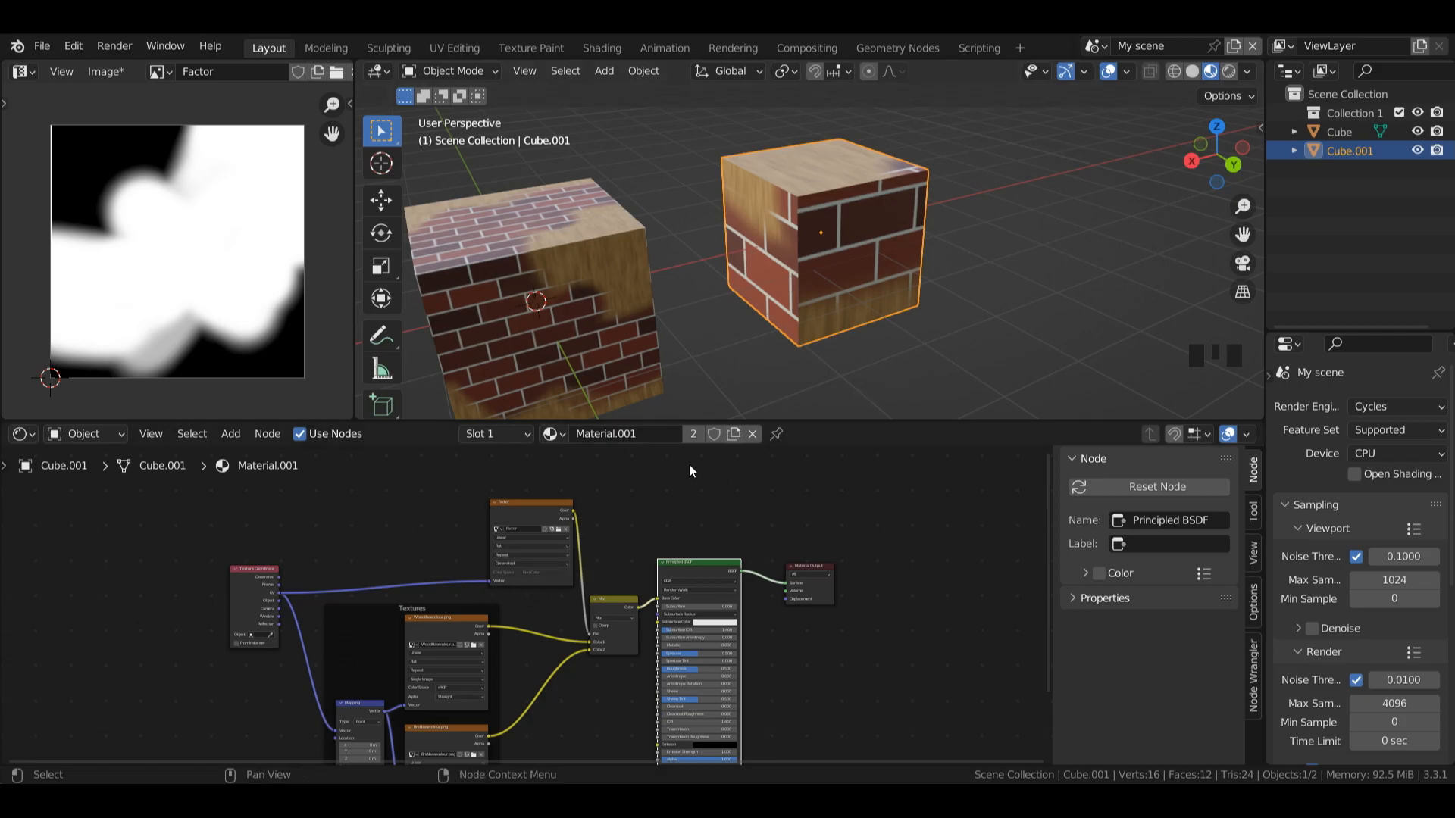
# Step: Unlink the Factor image from its Image Texture node and assign the same image back to the node
pyautogui.click(566, 529)
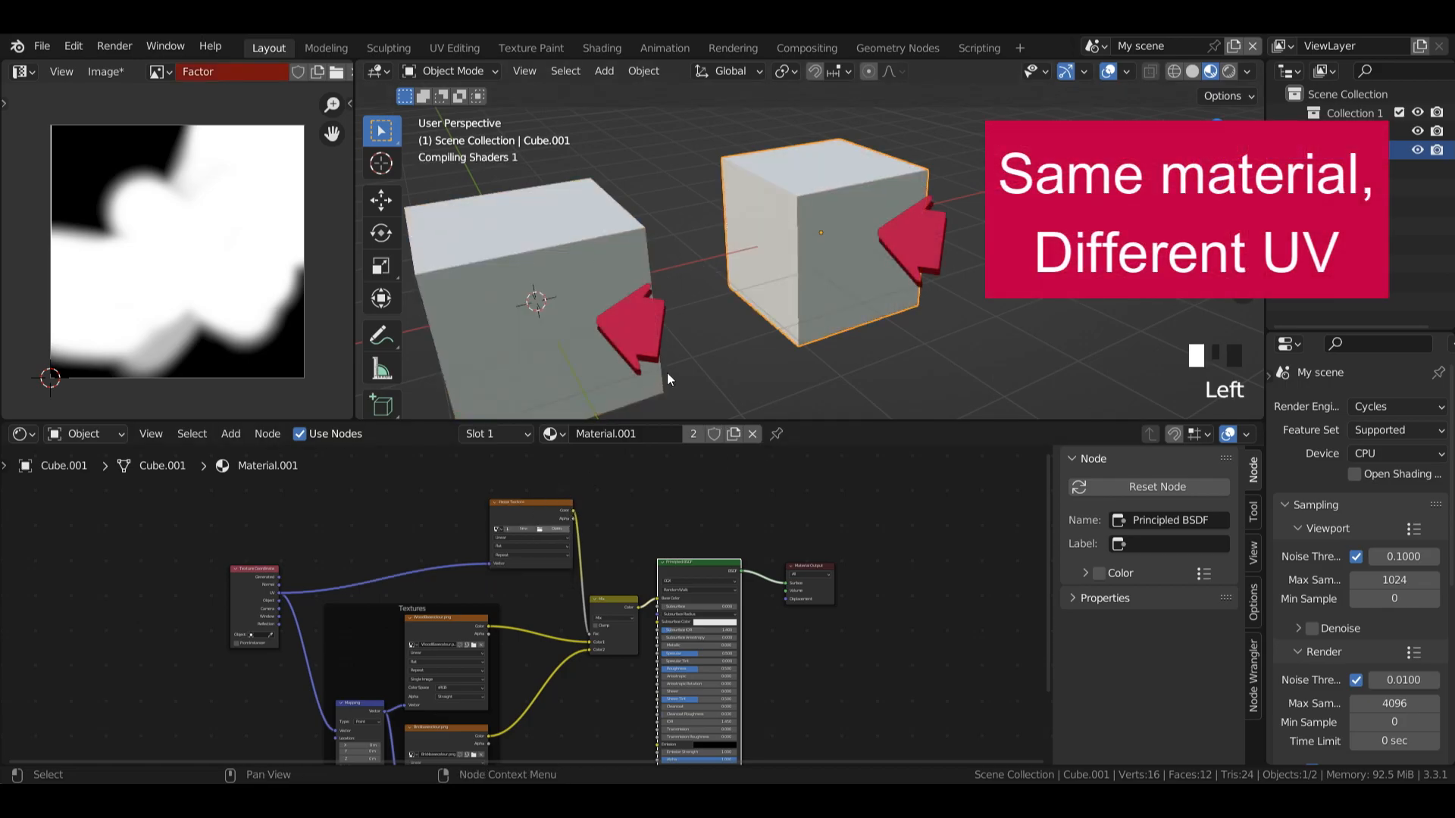
pyautogui.click(497, 529)
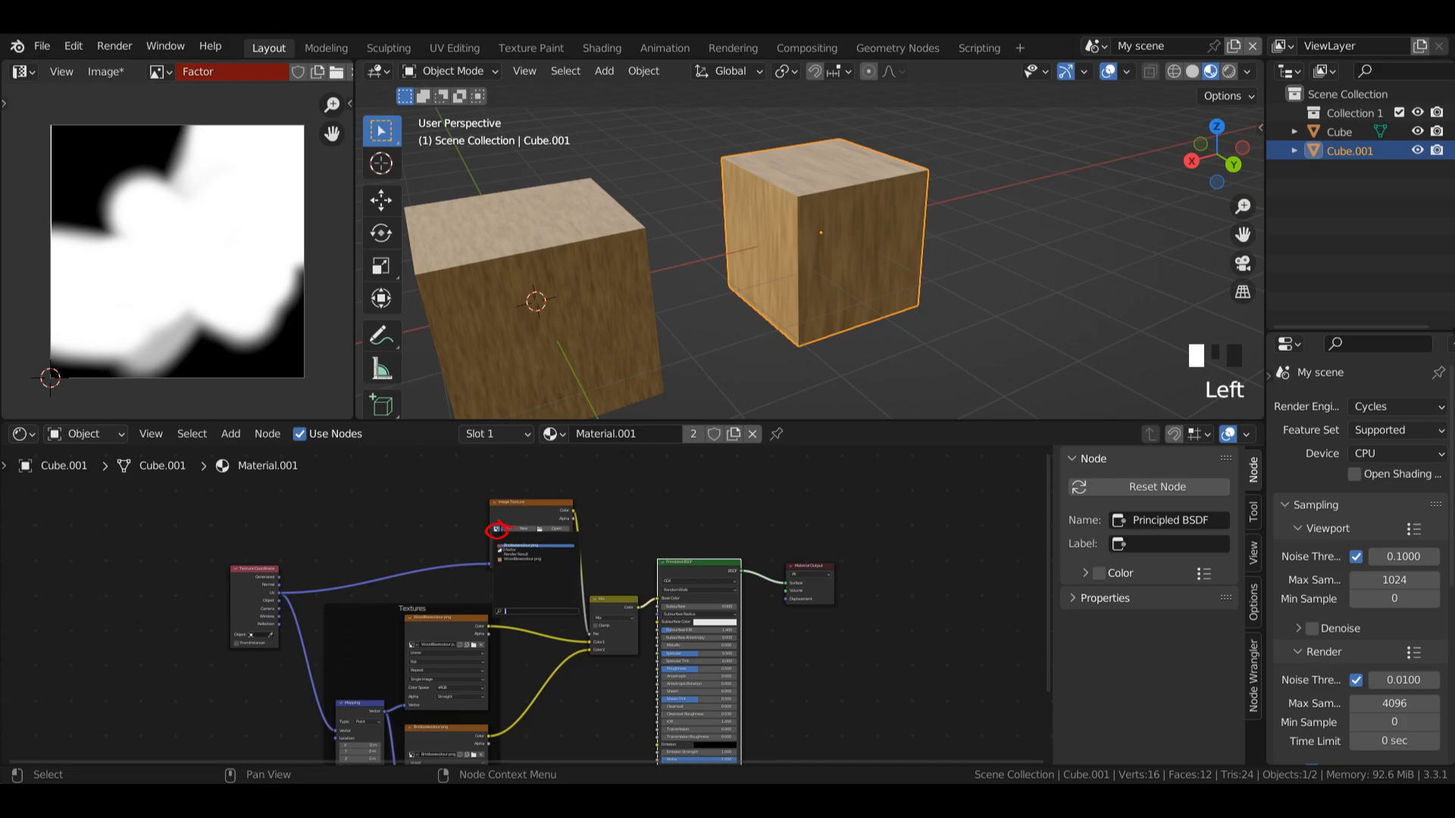
pyautogui.click(521, 549)
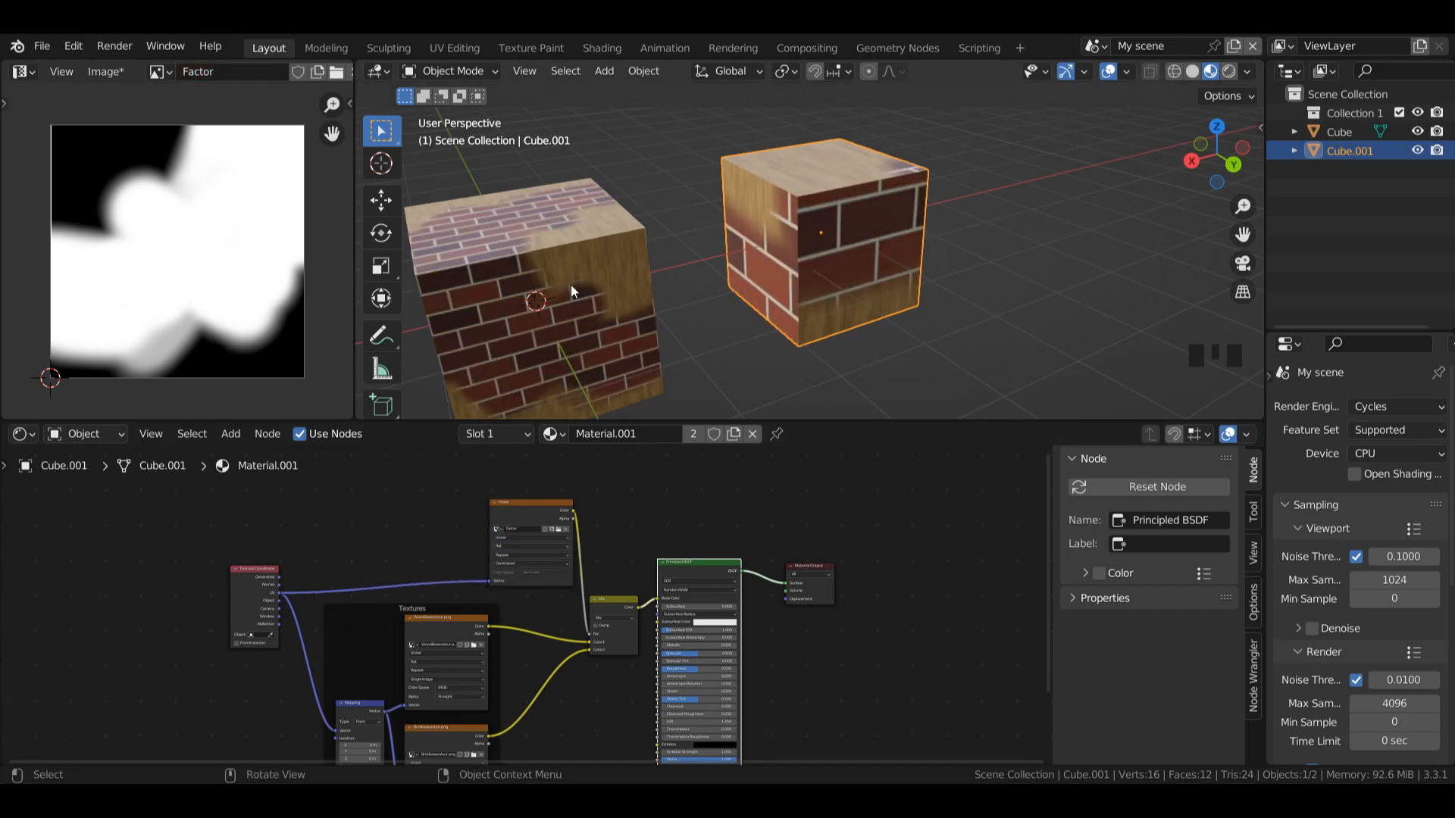
# Step: Select the original cube and rename its material to Cube1
pyautogui.click(553, 265)
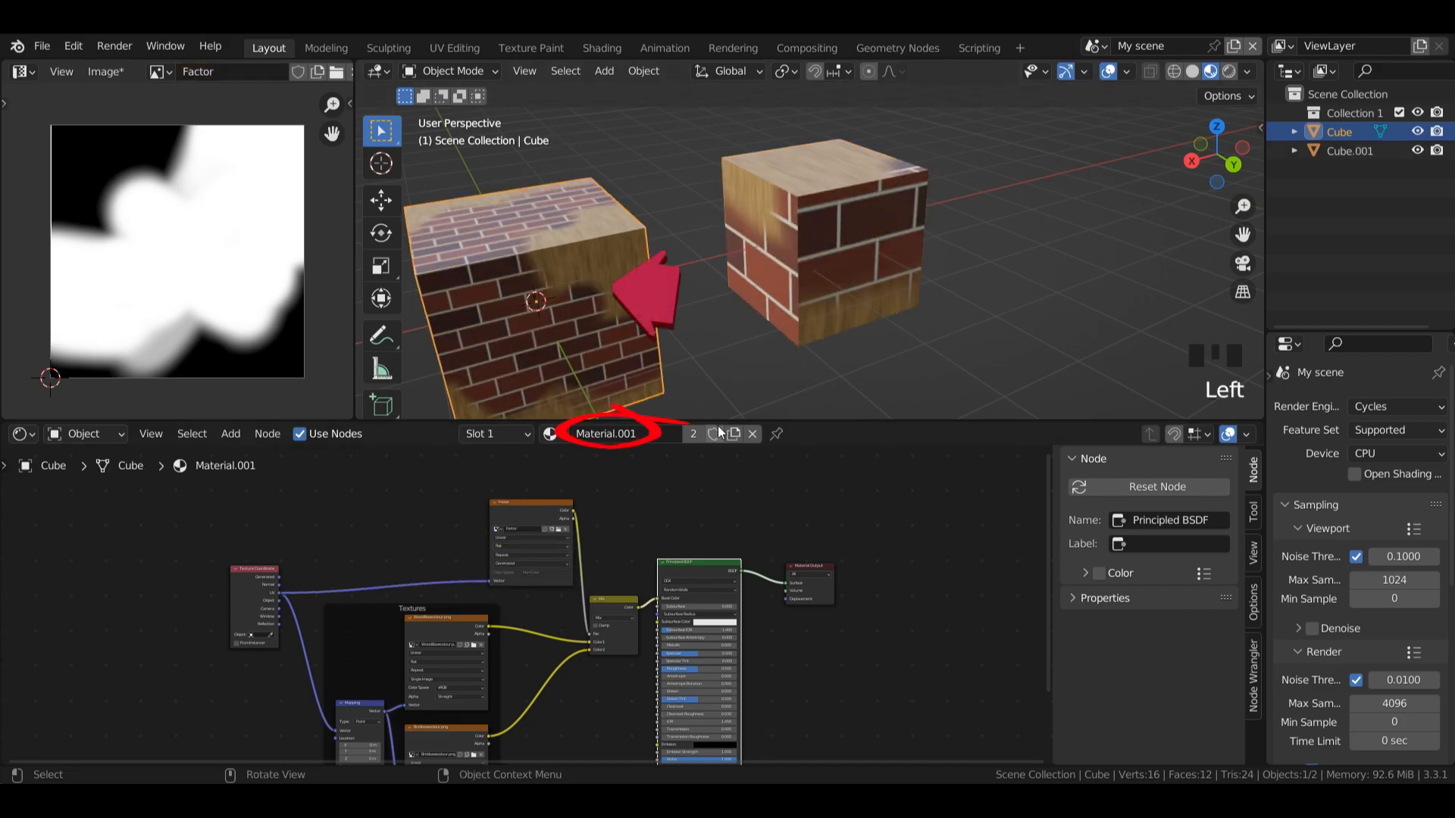
pyautogui.click(627, 436)
pyautogui.write('Cube')
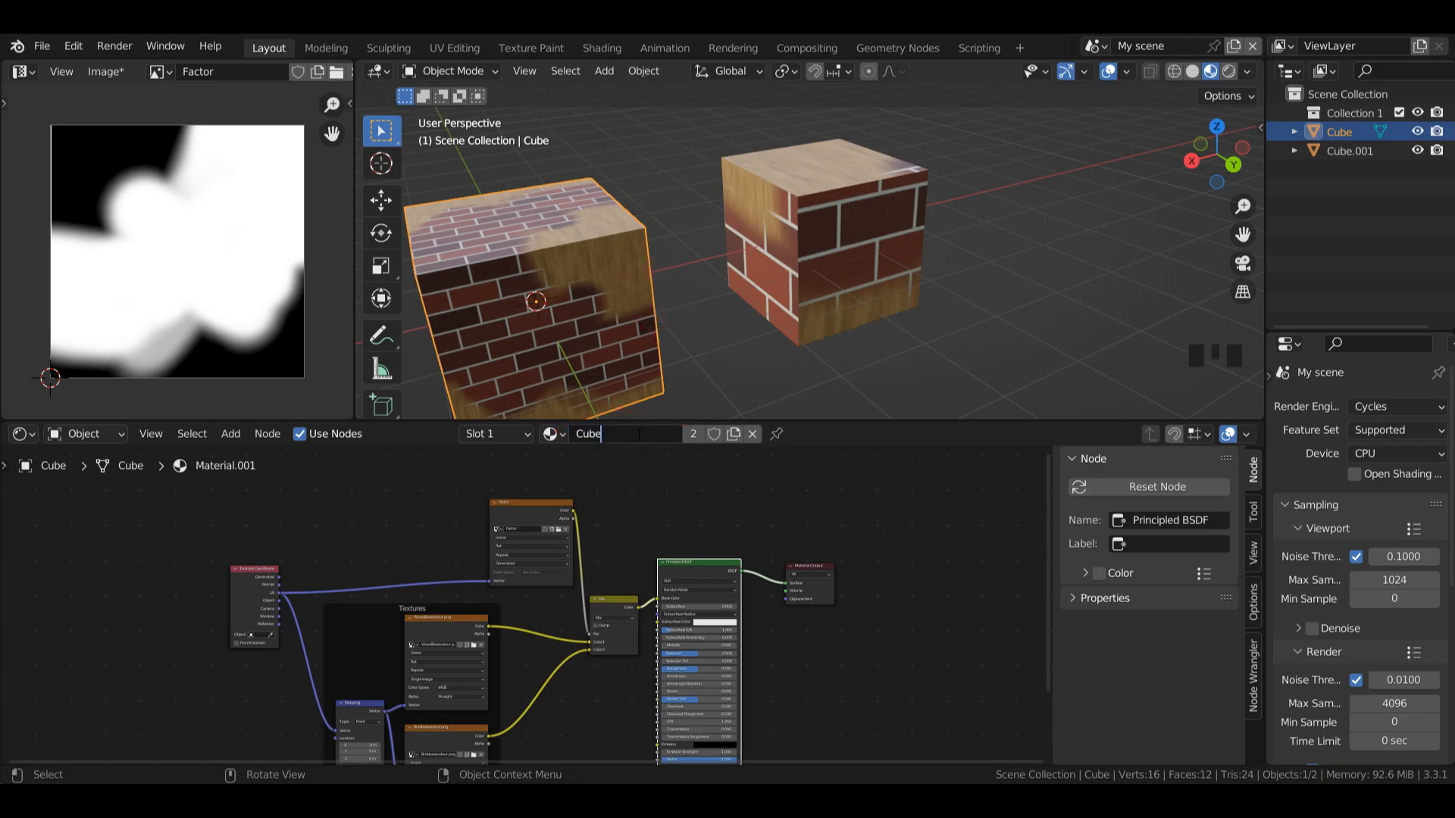
pyautogui.press('Return')
# Step: Give the duplicated cube its own copy of the Cube1 material and name the copy Cube2
pyautogui.click(788, 303)
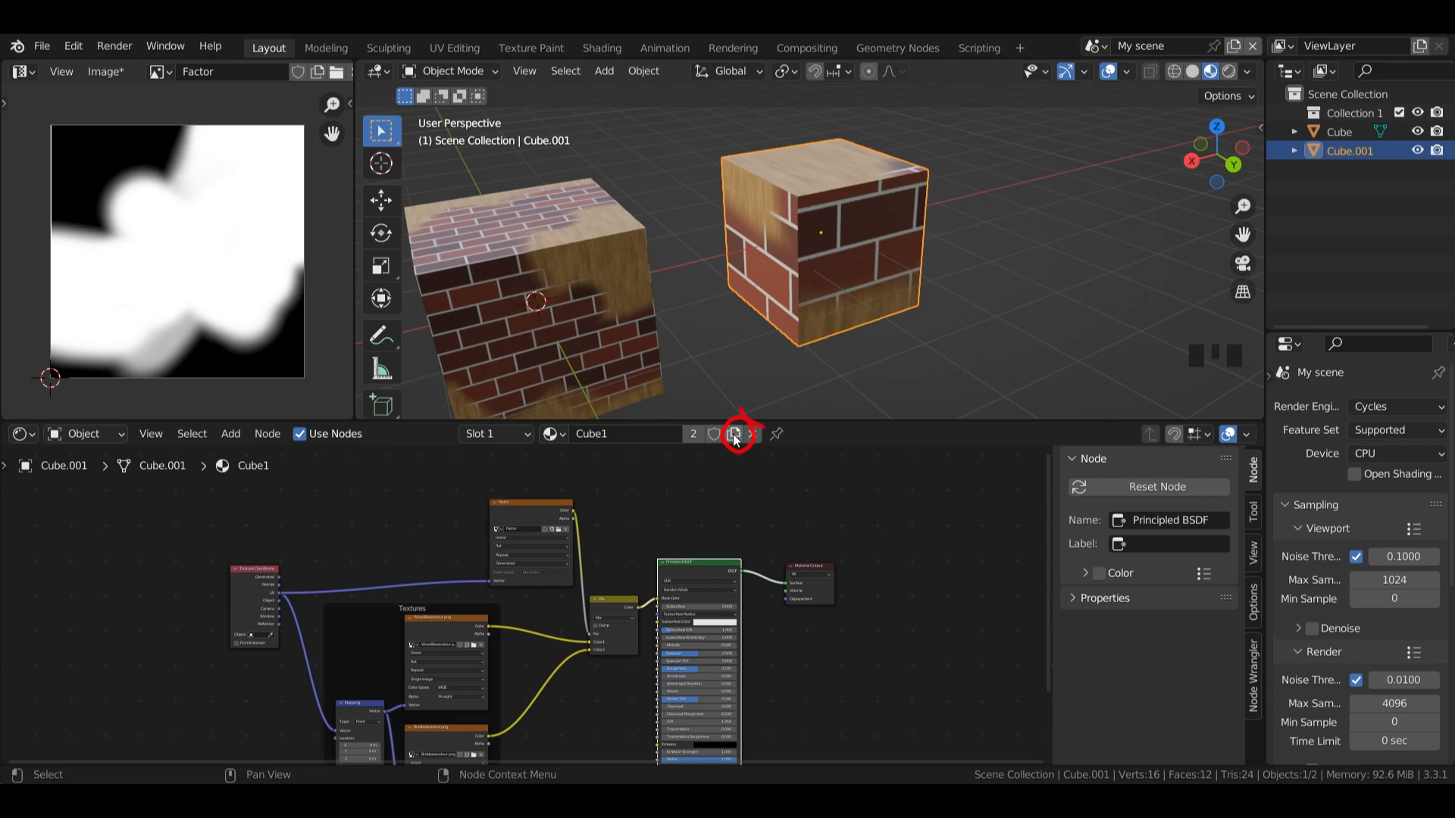
pyautogui.click(734, 438)
pyautogui.click(614, 434)
pyautogui.write('Cube32')
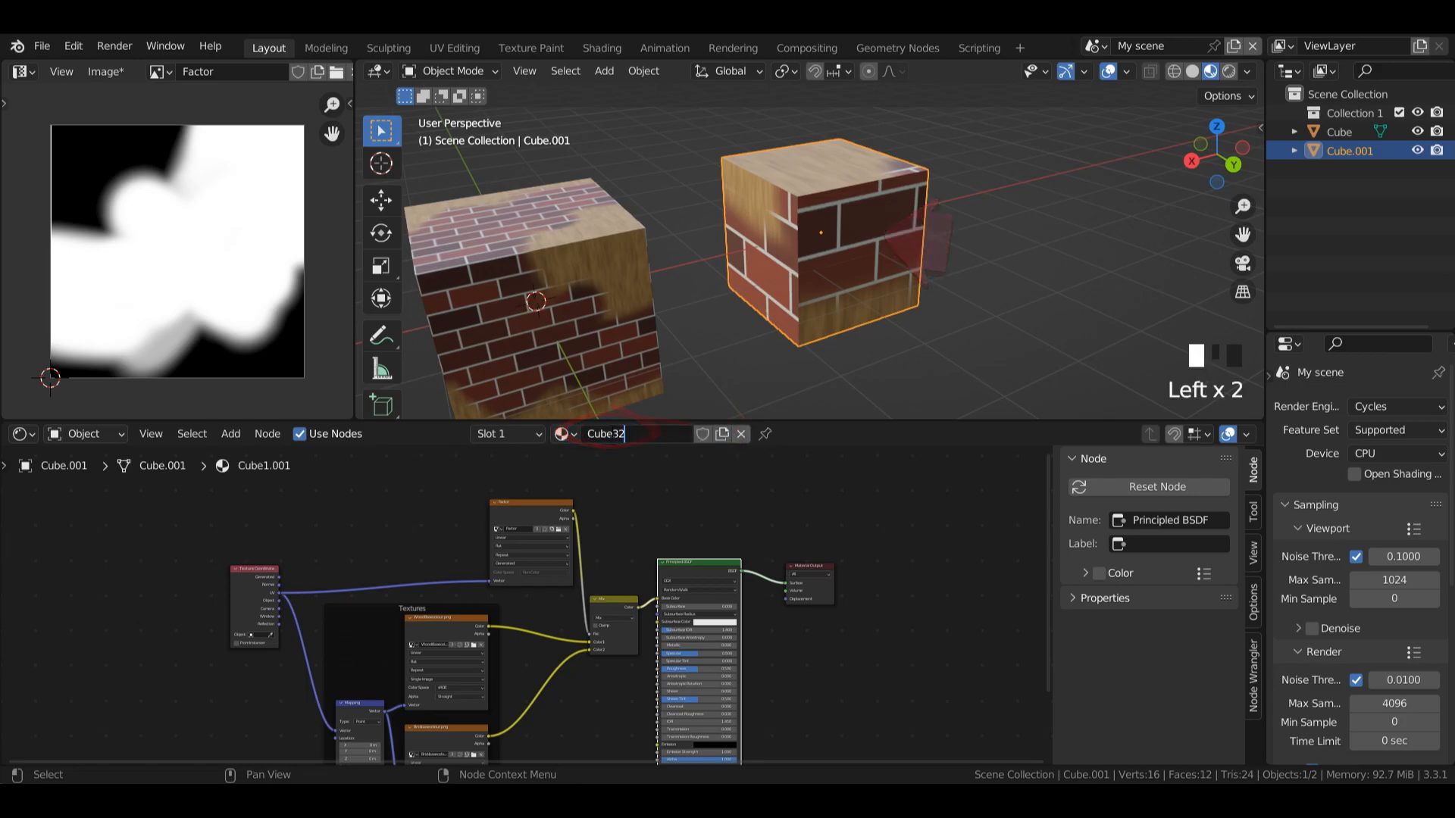
pyautogui.press('BackSpace')
pyautogui.press('Return')
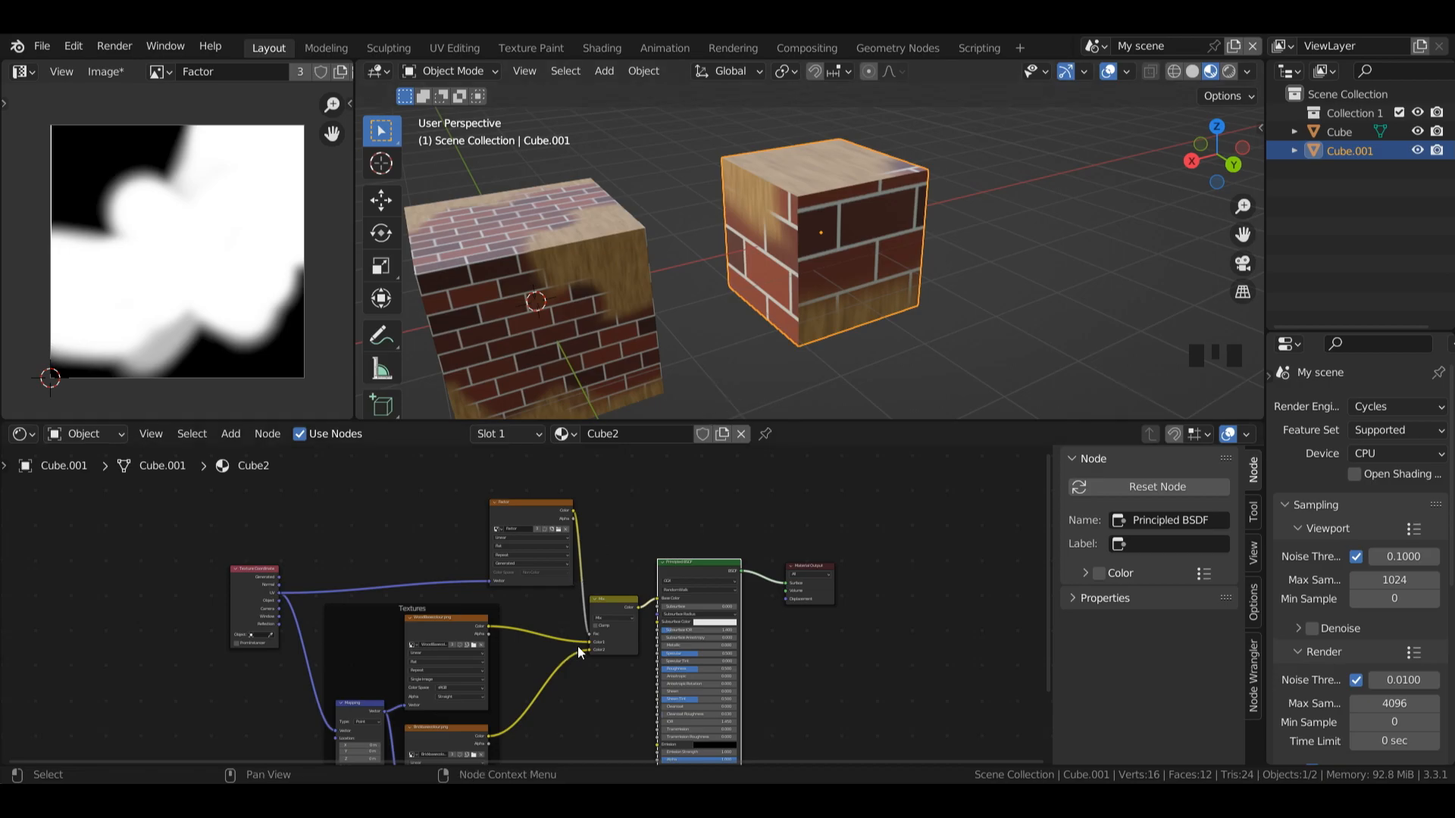
# Step: Set the Mapping node's X, Y and Z scale to 2 in the Cube2 material
pyautogui.moveTo(1041, 501); pyautogui.dragTo(1034, 553)
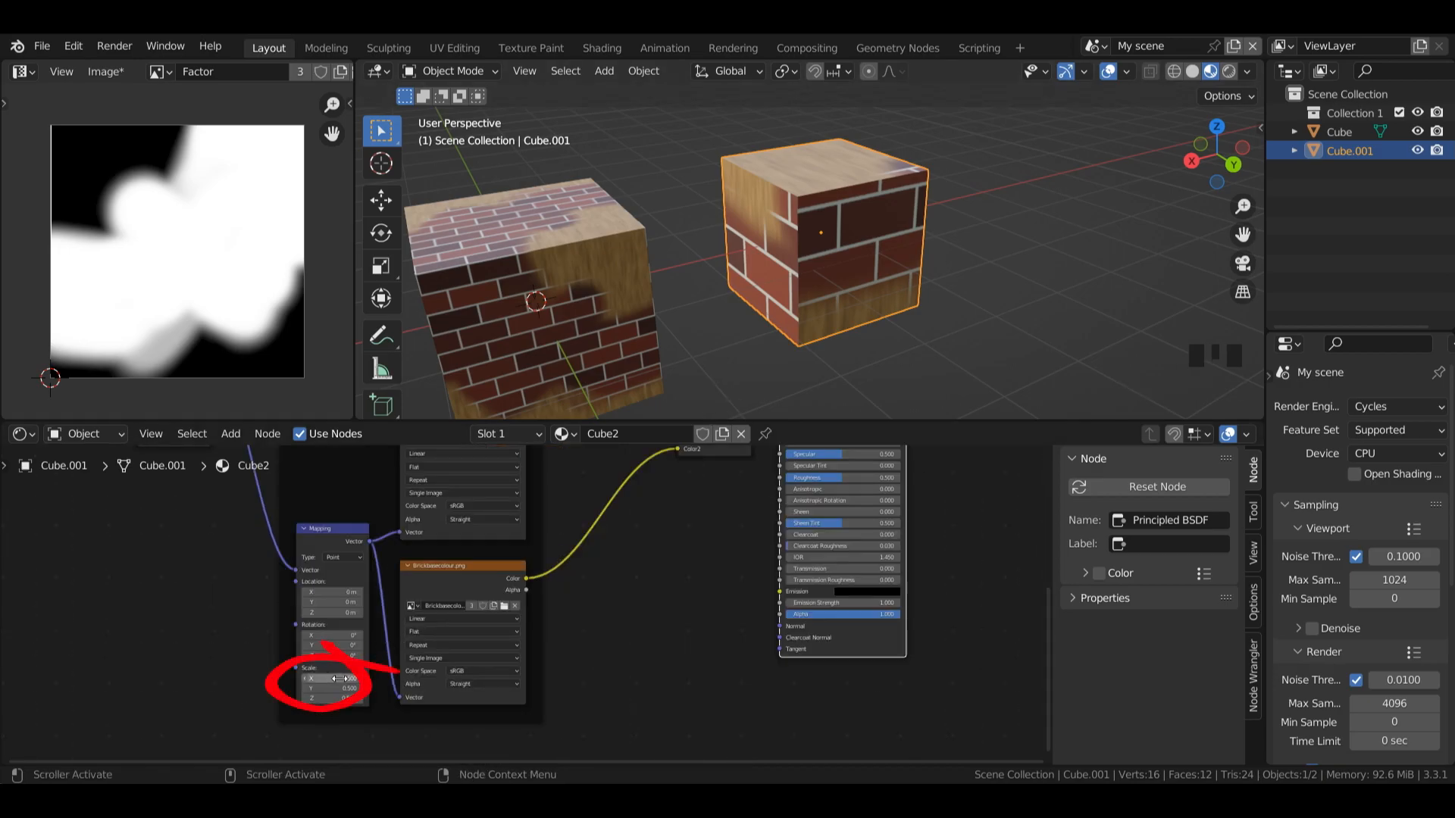
pyautogui.moveTo(340, 680); pyautogui.dragTo(340, 699)
pyautogui.write('2')
pyautogui.press('Return')
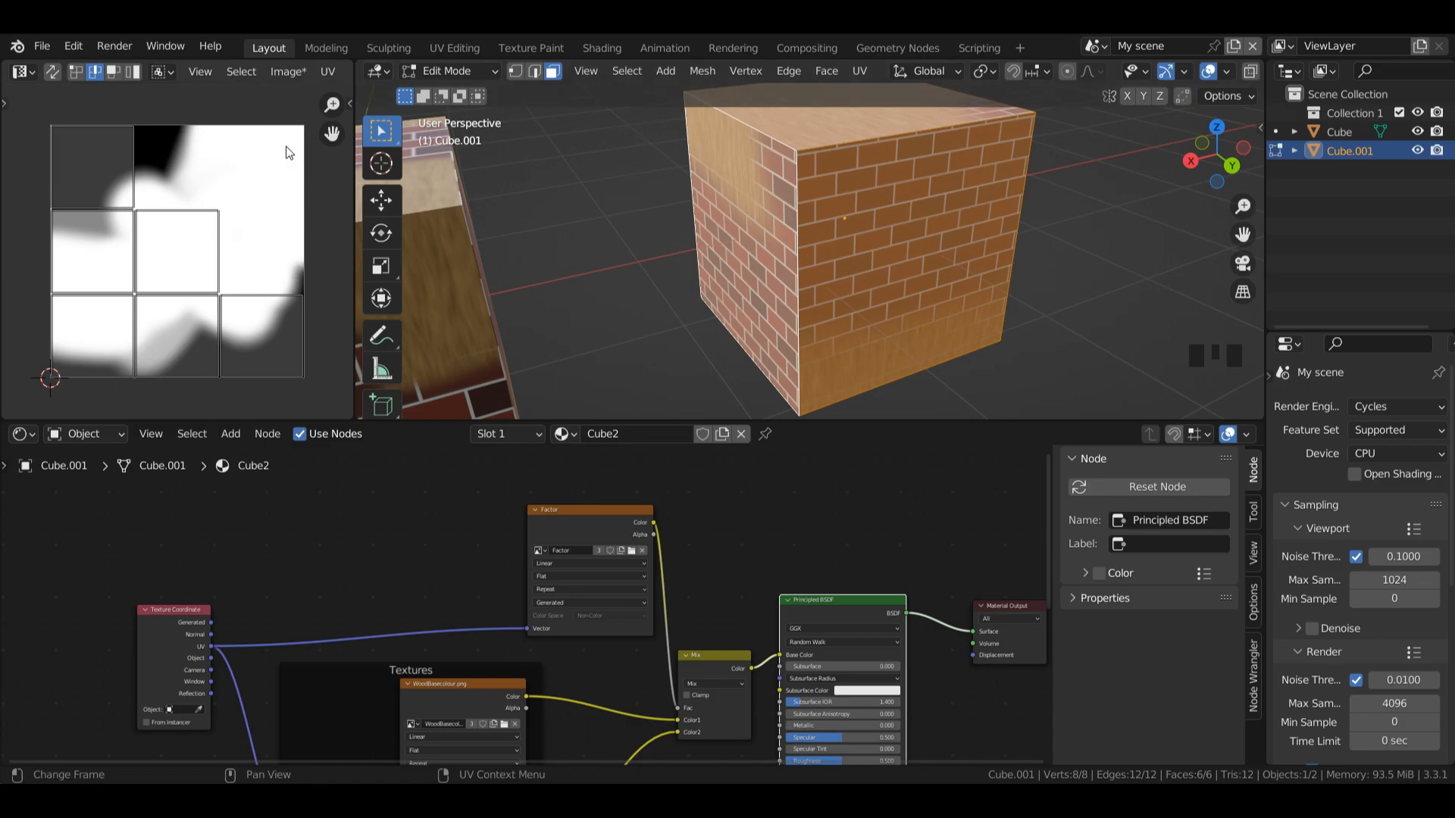
# Step: Save the painted Factor image to a file using Save As
pyautogui.click(289, 73)
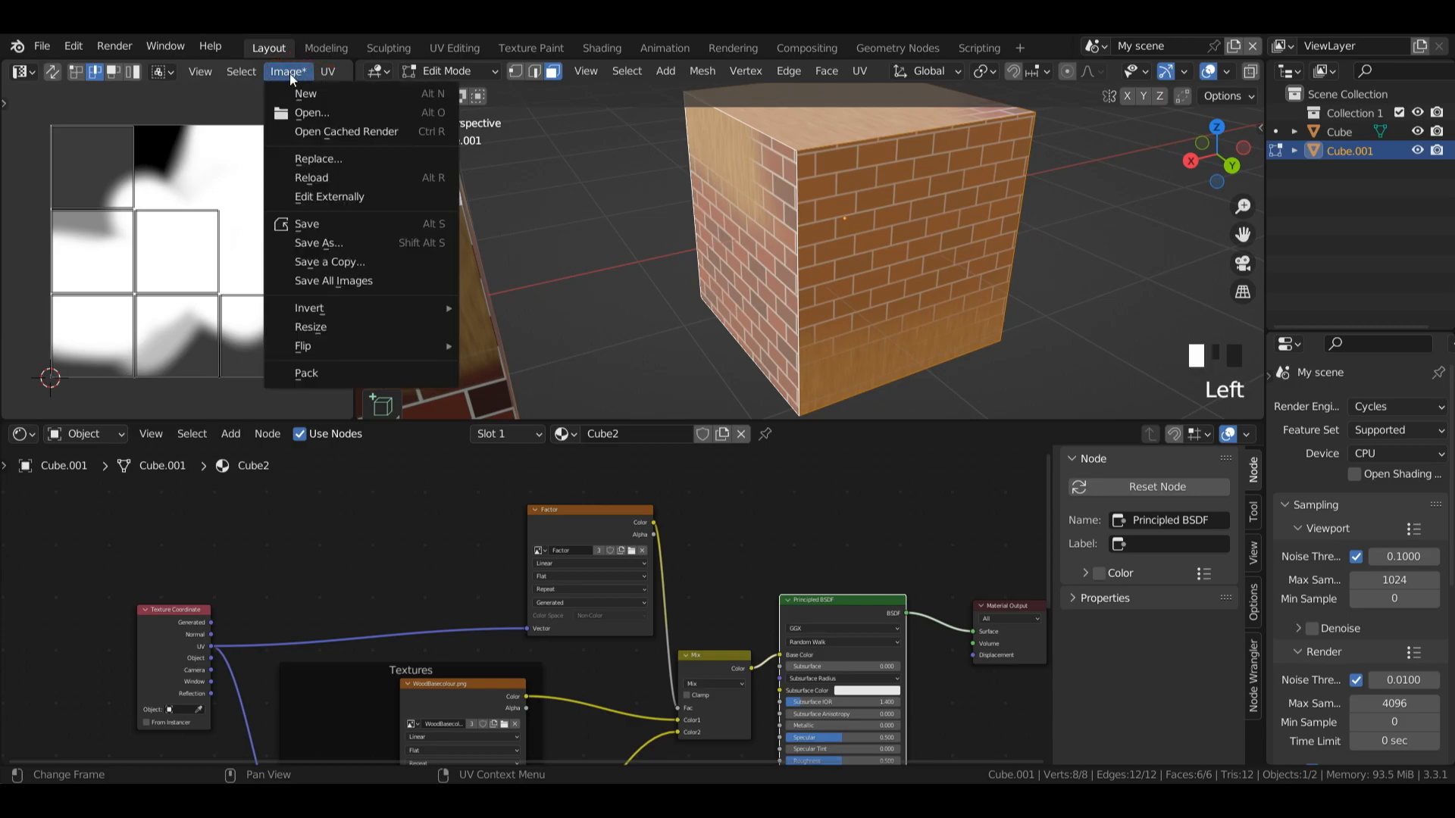
pyautogui.click(330, 245)
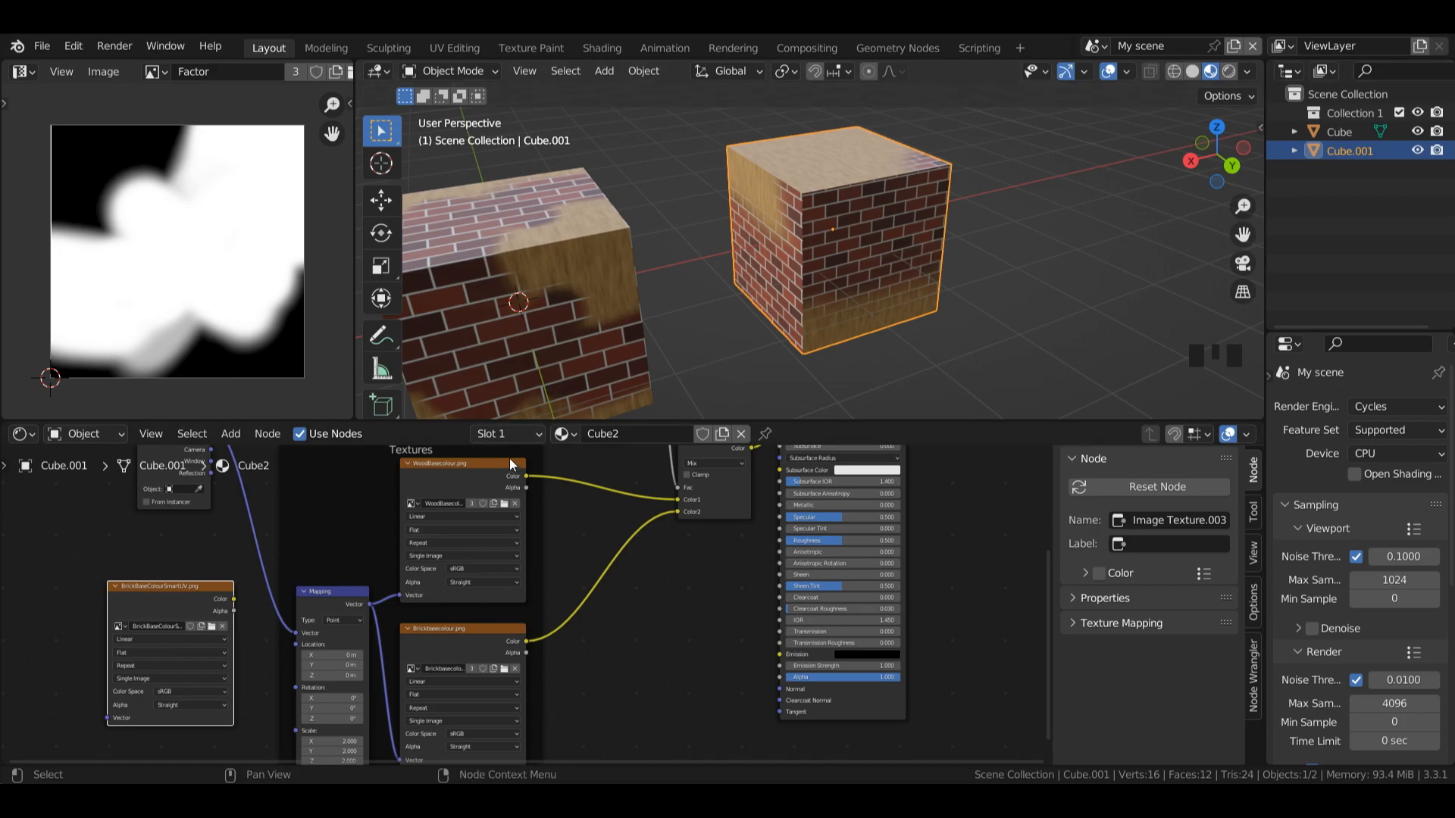
# Step: Replace the Brickbasecolour.png node in the Textures frame with the BrickBaseColourSmartUV.png node and link the Mapping vector to it
pyautogui.click(453, 646)
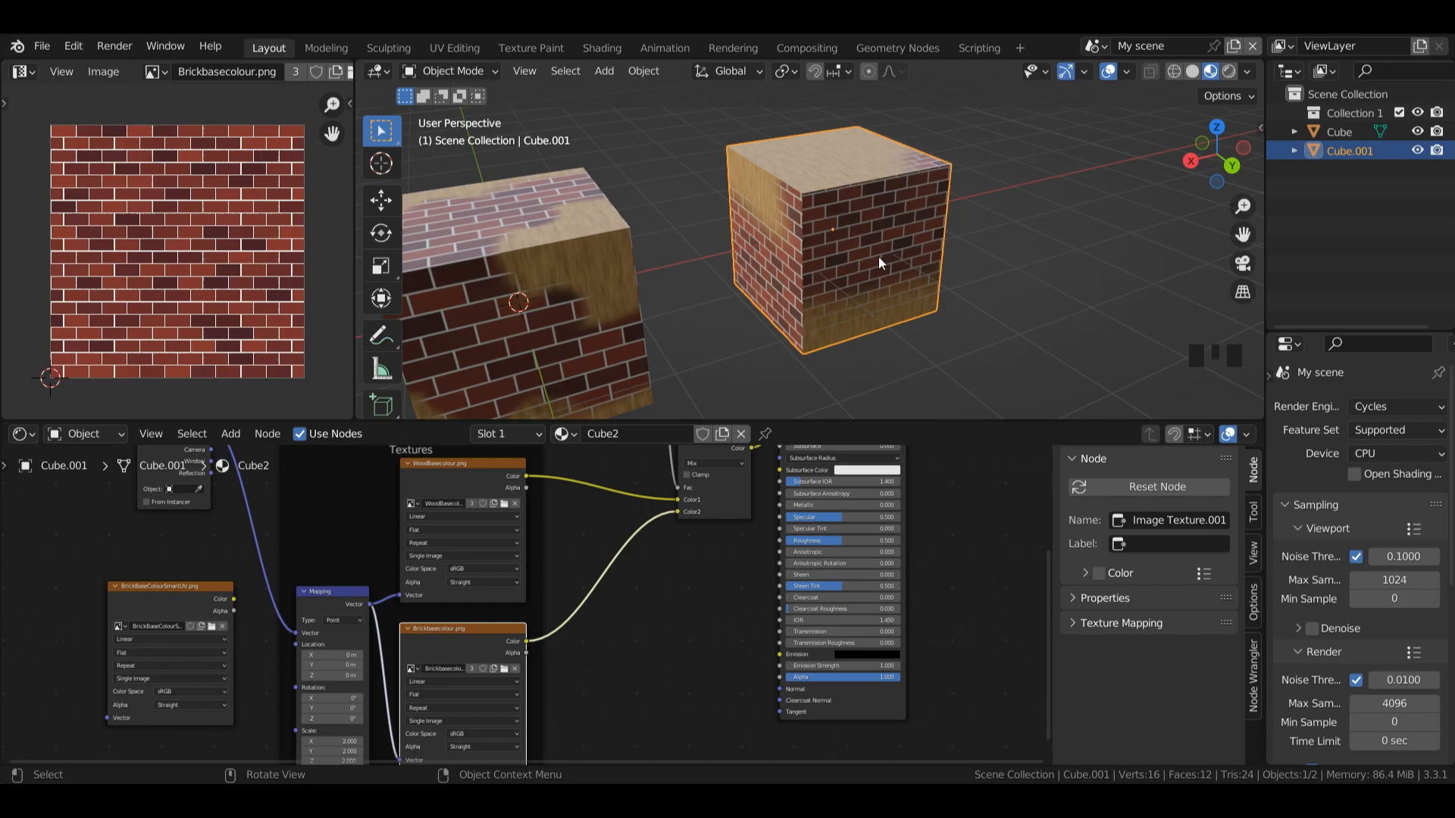
pyautogui.press('x')
pyautogui.moveTo(154, 597); pyautogui.dragTo(403, 686)
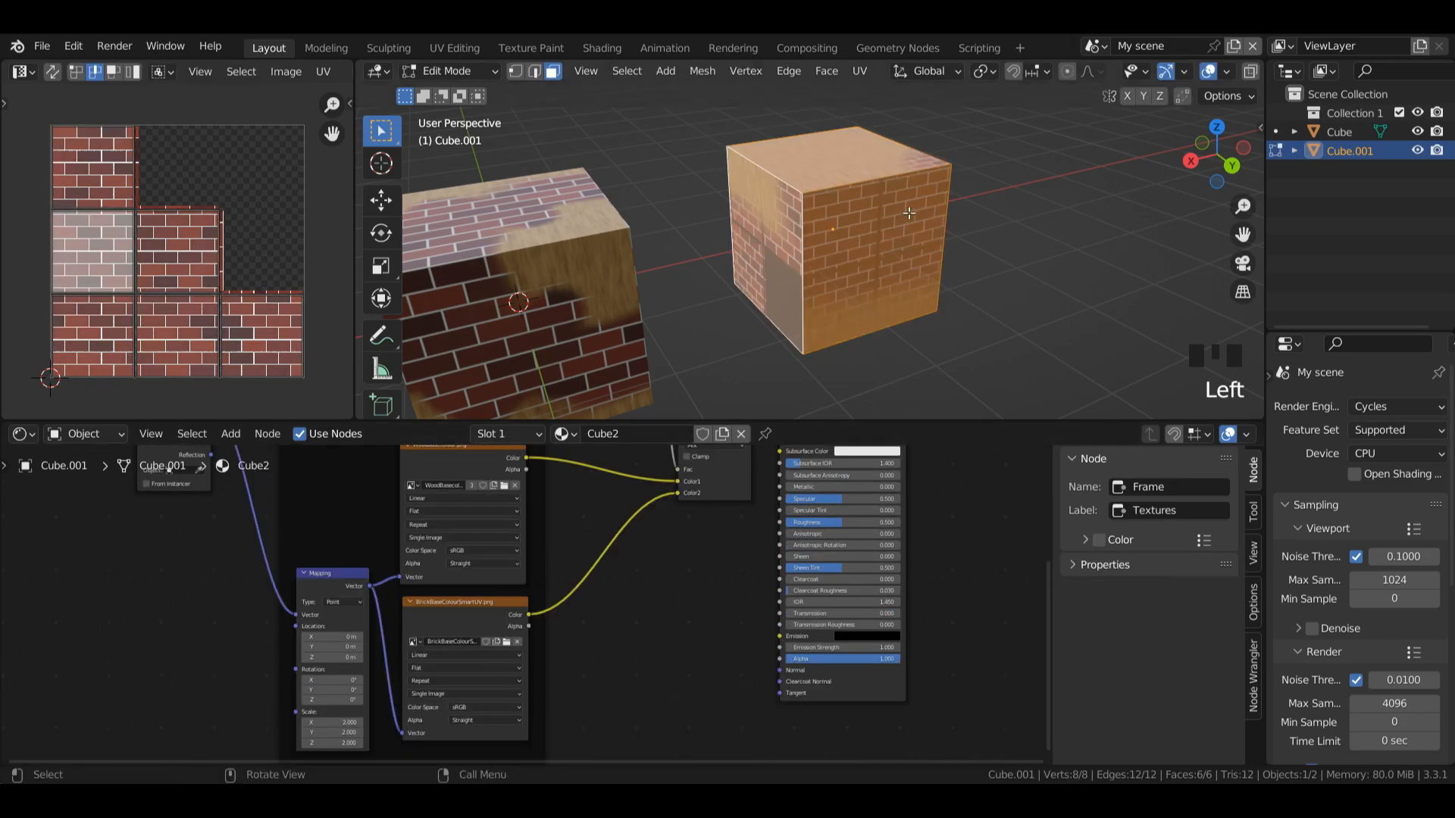
pyautogui.press('Tab')
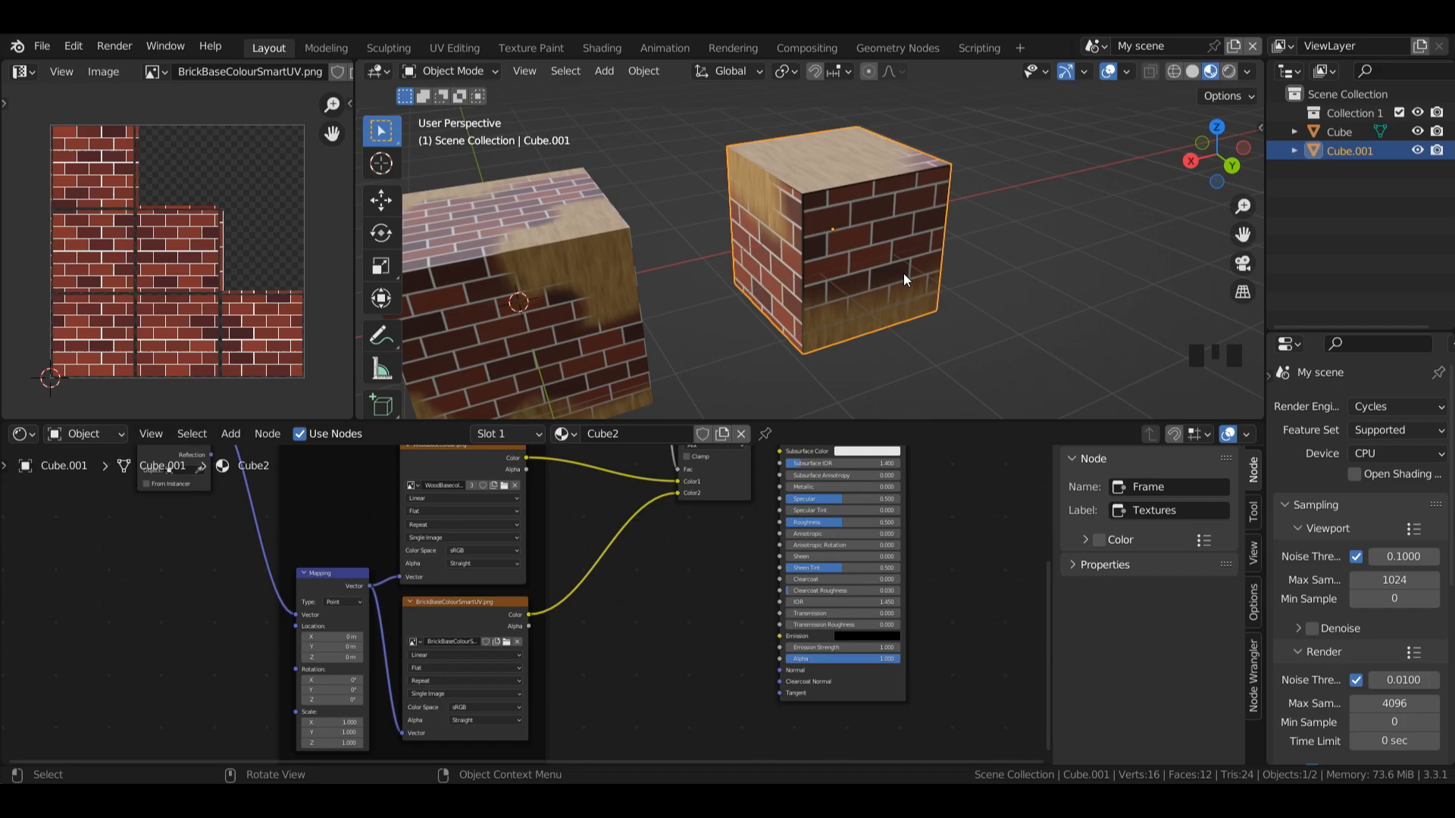
# Step: Run Smart UV Project on the duplicated cube in Edit Mode with an island margin of 0.04 and clear the selection
pyautogui.press('Tab')
pyautogui.click(862, 183)
pyautogui.press('u')
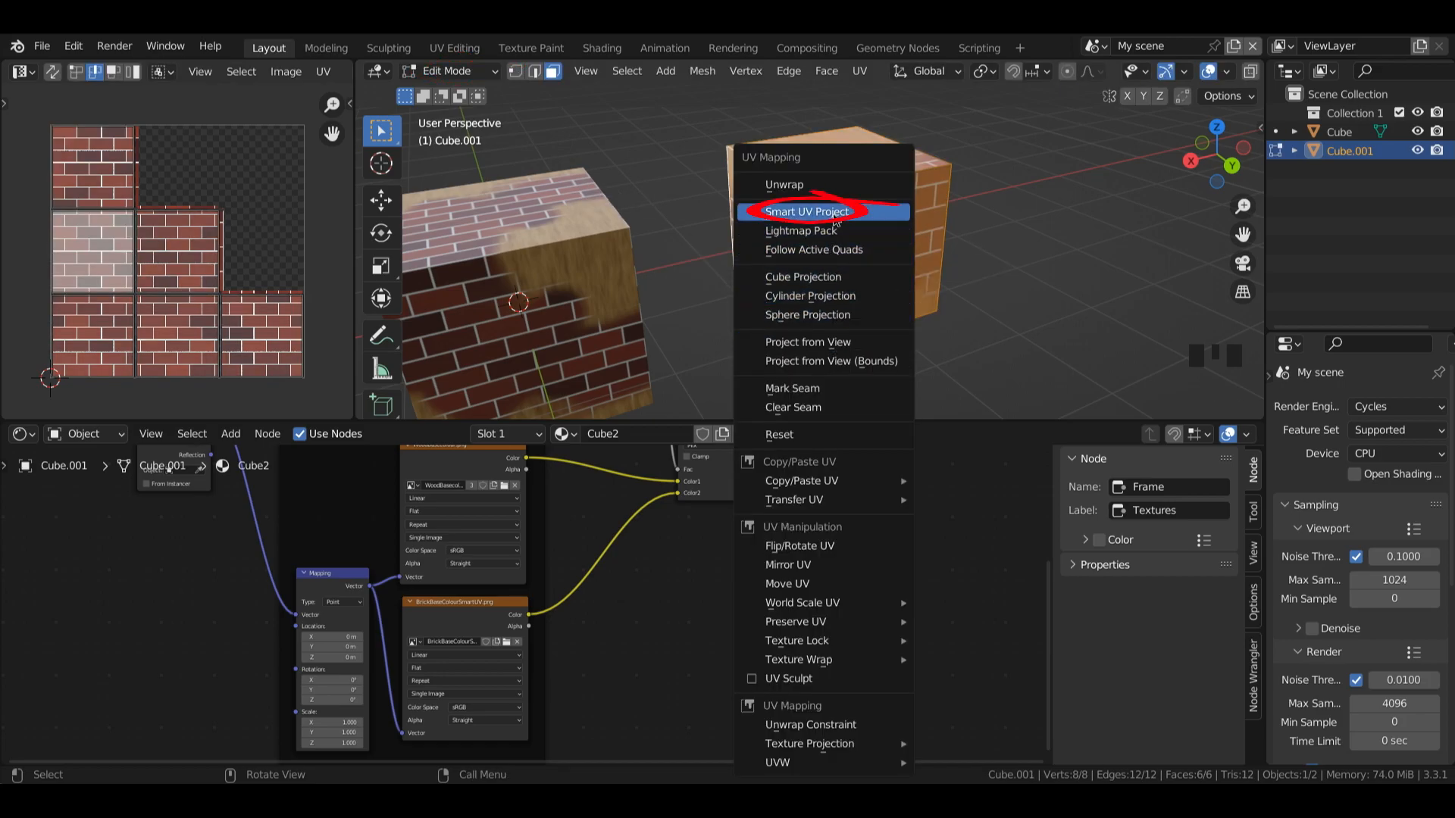
pyautogui.click(856, 212)
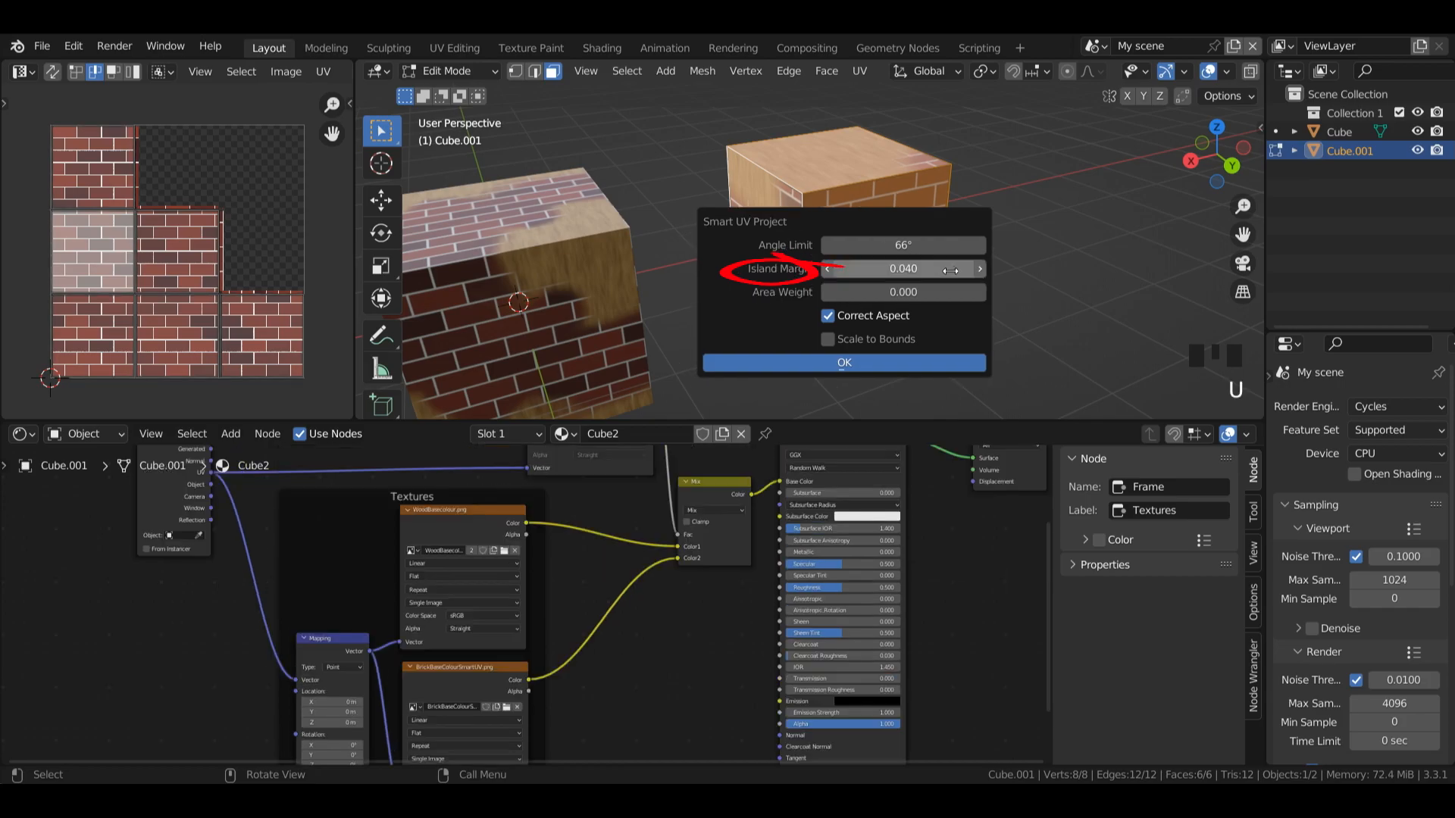
pyautogui.doubleClick(892, 269)
pyautogui.write('0.04')
pyautogui.press('Return')
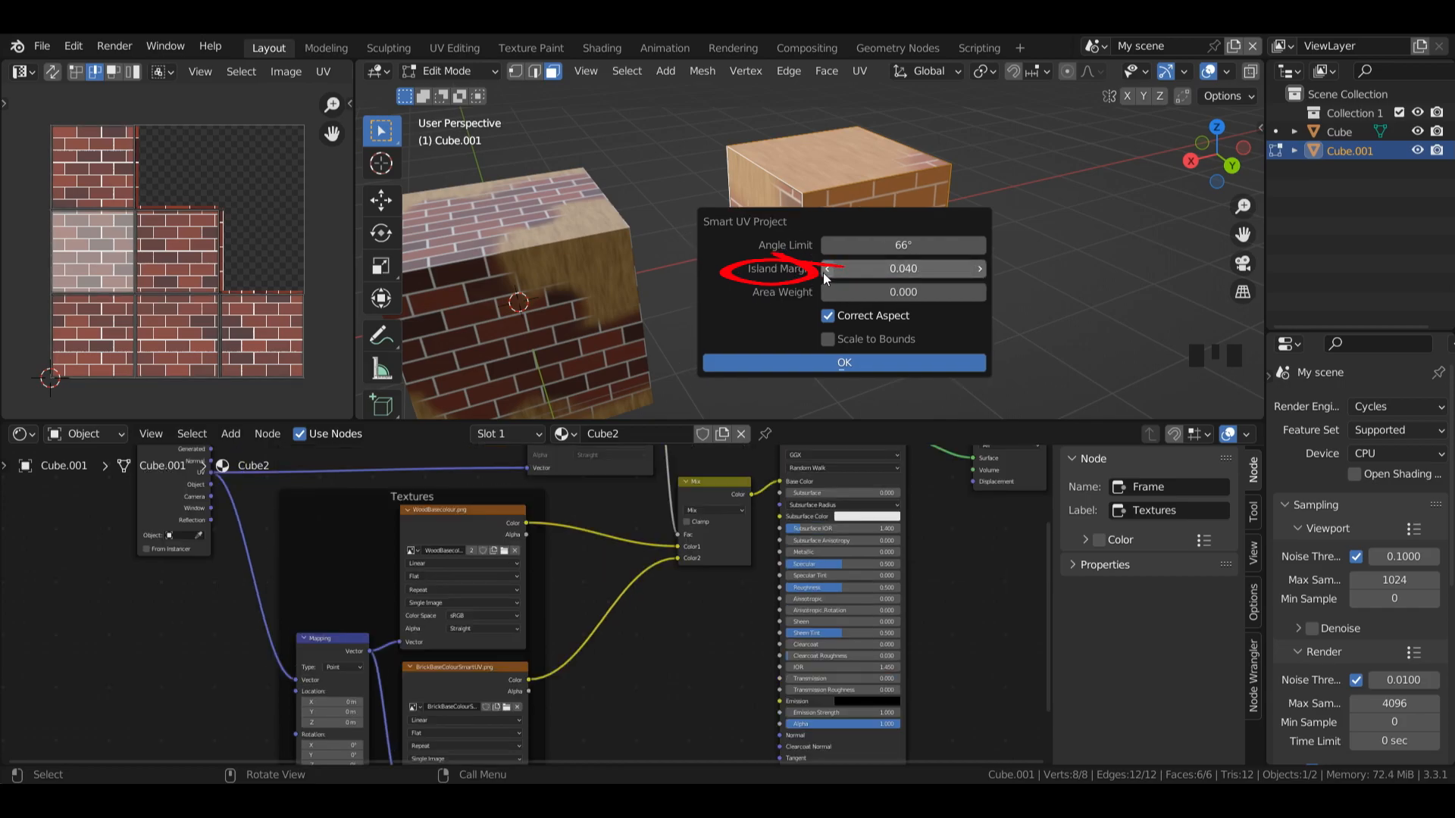
pyautogui.click(898, 363)
pyautogui.click(338, 272)
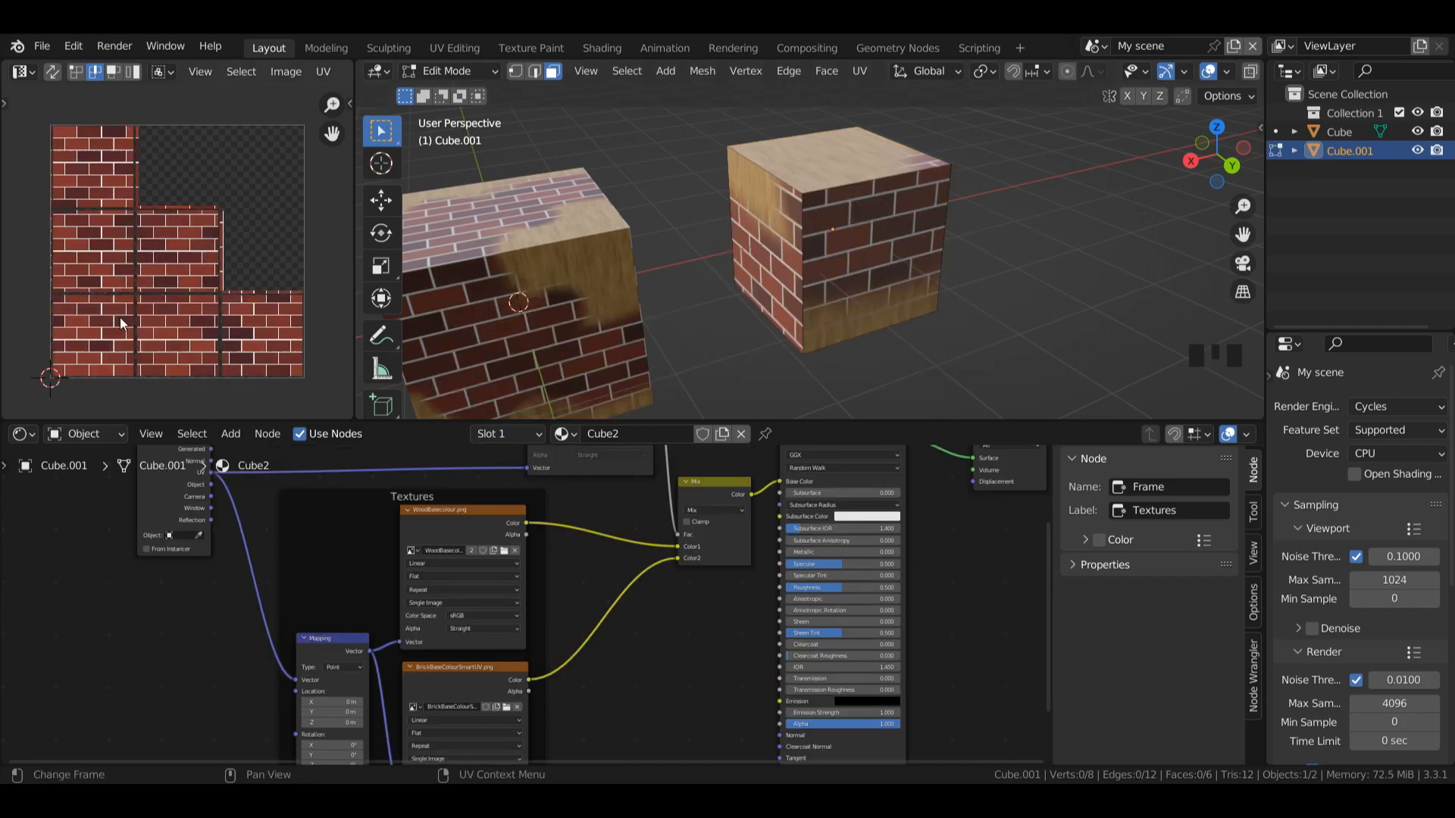
# Step: Replace the Factor image in the Cube2 material with a new blank black 1024 x 1024 px image named Factor2
pyautogui.moveTo(1031, 455)
pyautogui.mouseDown()
pyautogui.moveTo(1032, 470)
pyautogui.moveTo(1030, 453)
pyautogui.mouseUp()
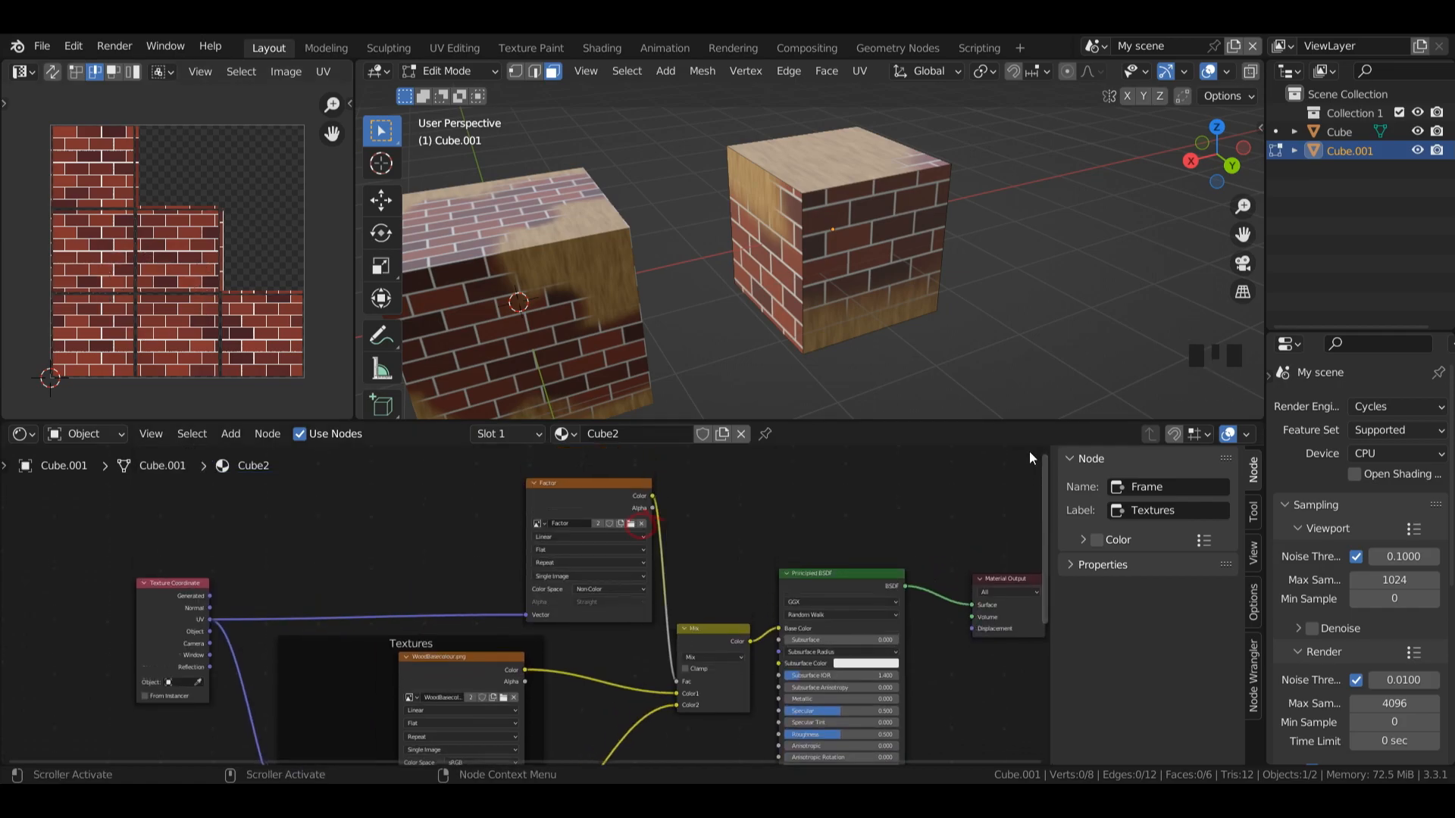
pyautogui.click(644, 524)
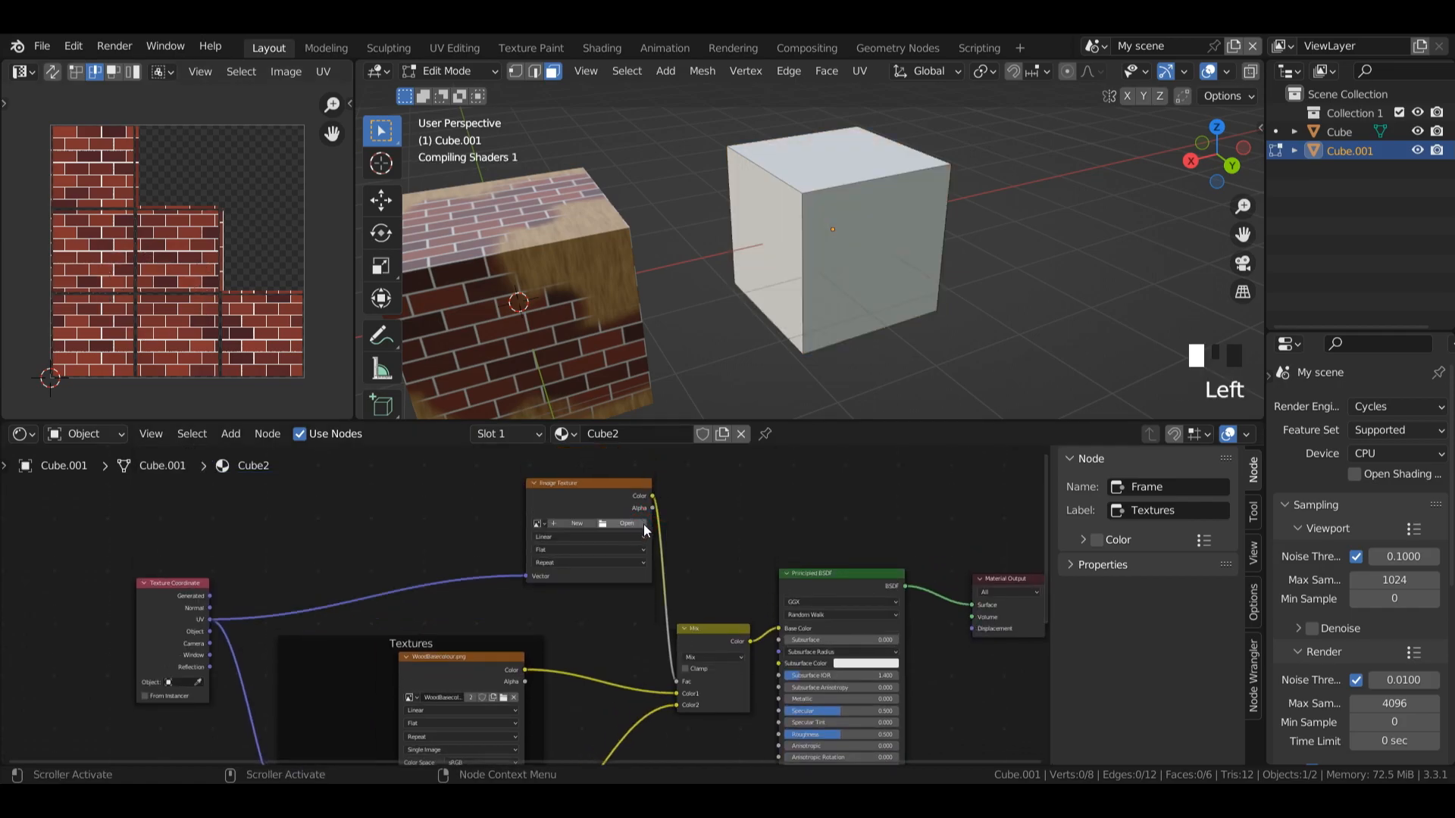
pyautogui.click(581, 524)
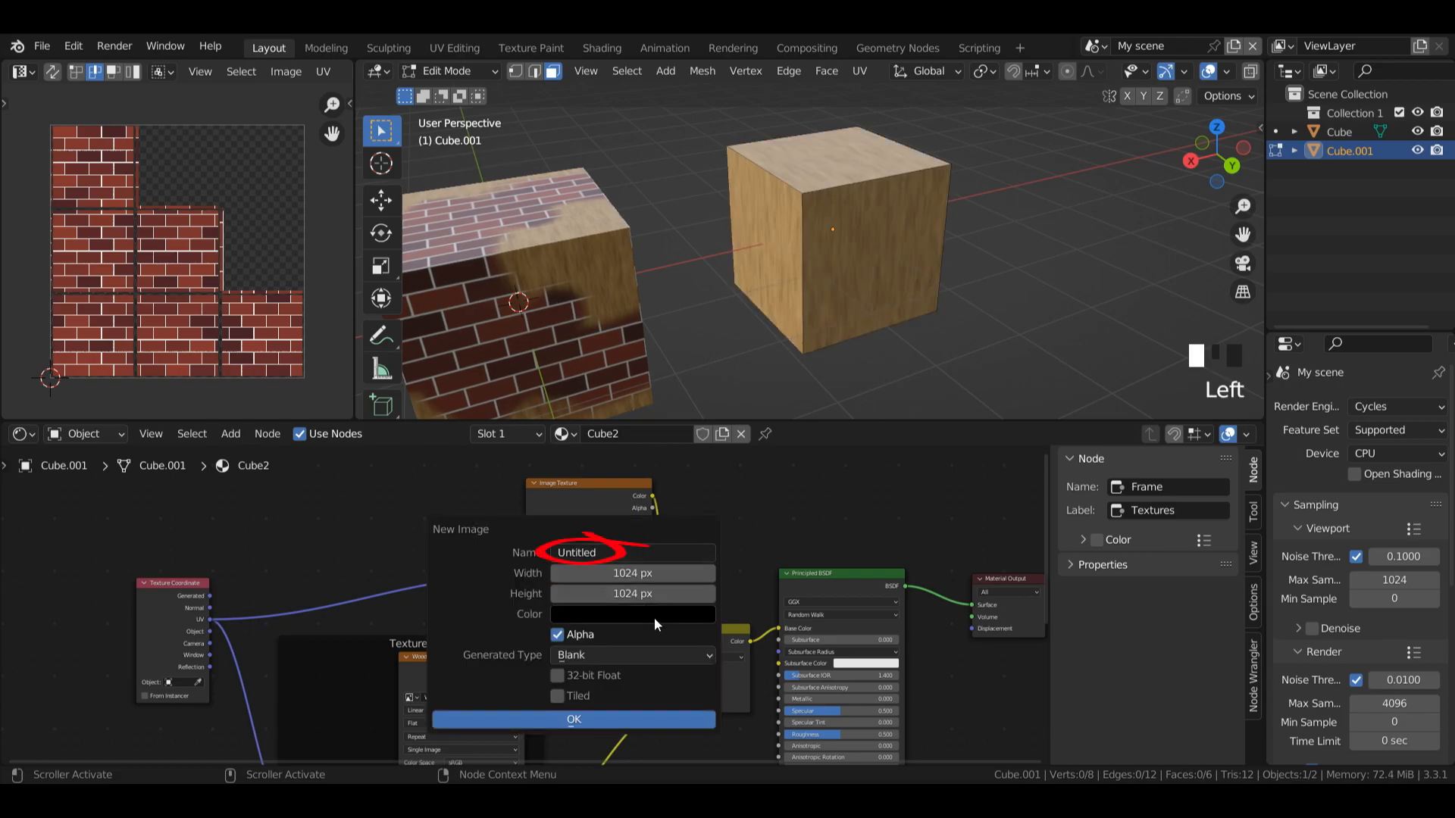
pyautogui.click(606, 722)
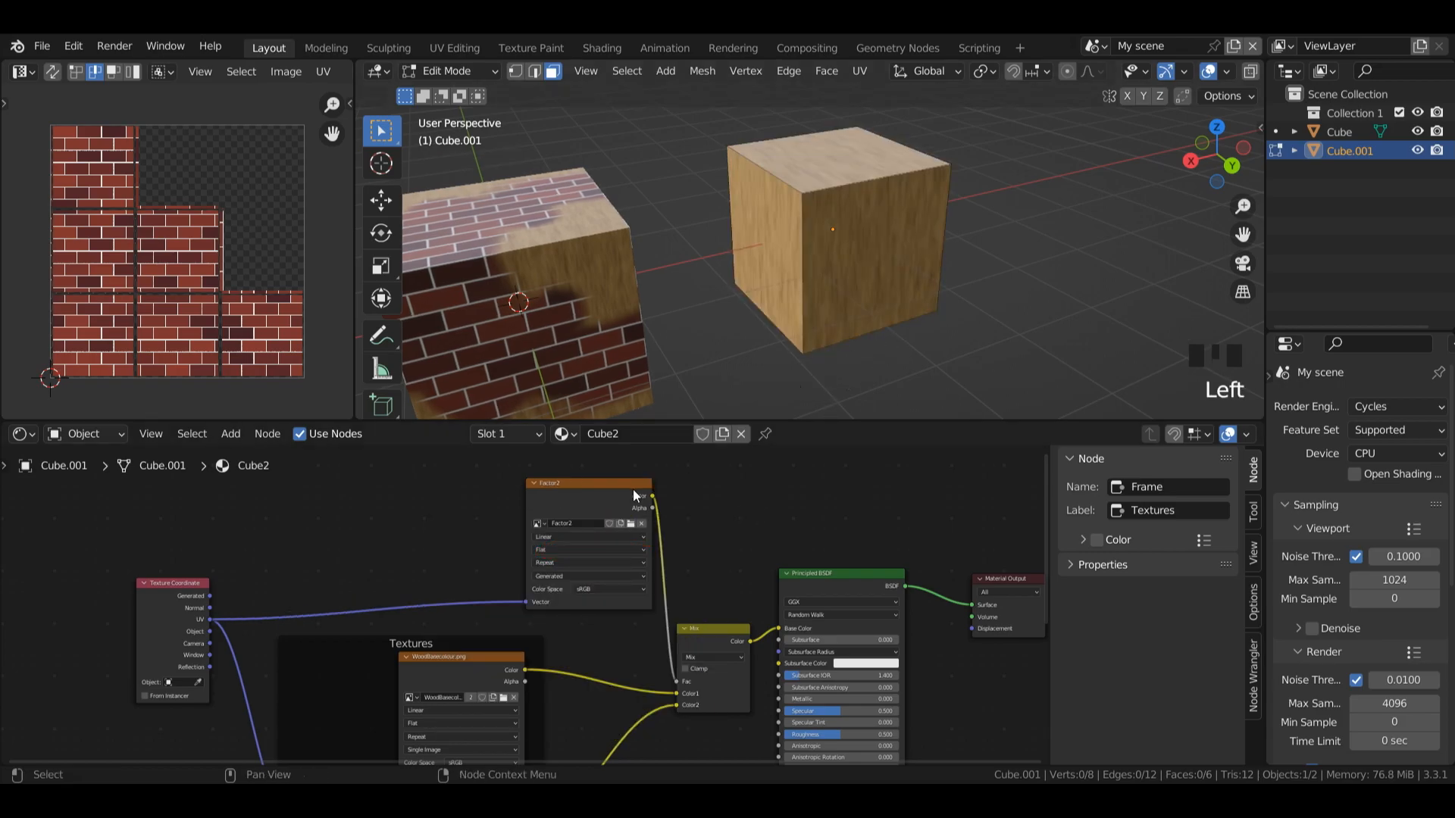
# Step: Close the UV Editor area and paint a white patch into Factor2 on one side of the duplicated cube in Texture Paint mode
pyautogui.moveTo(358, 64); pyautogui.dragTo(325, 74)
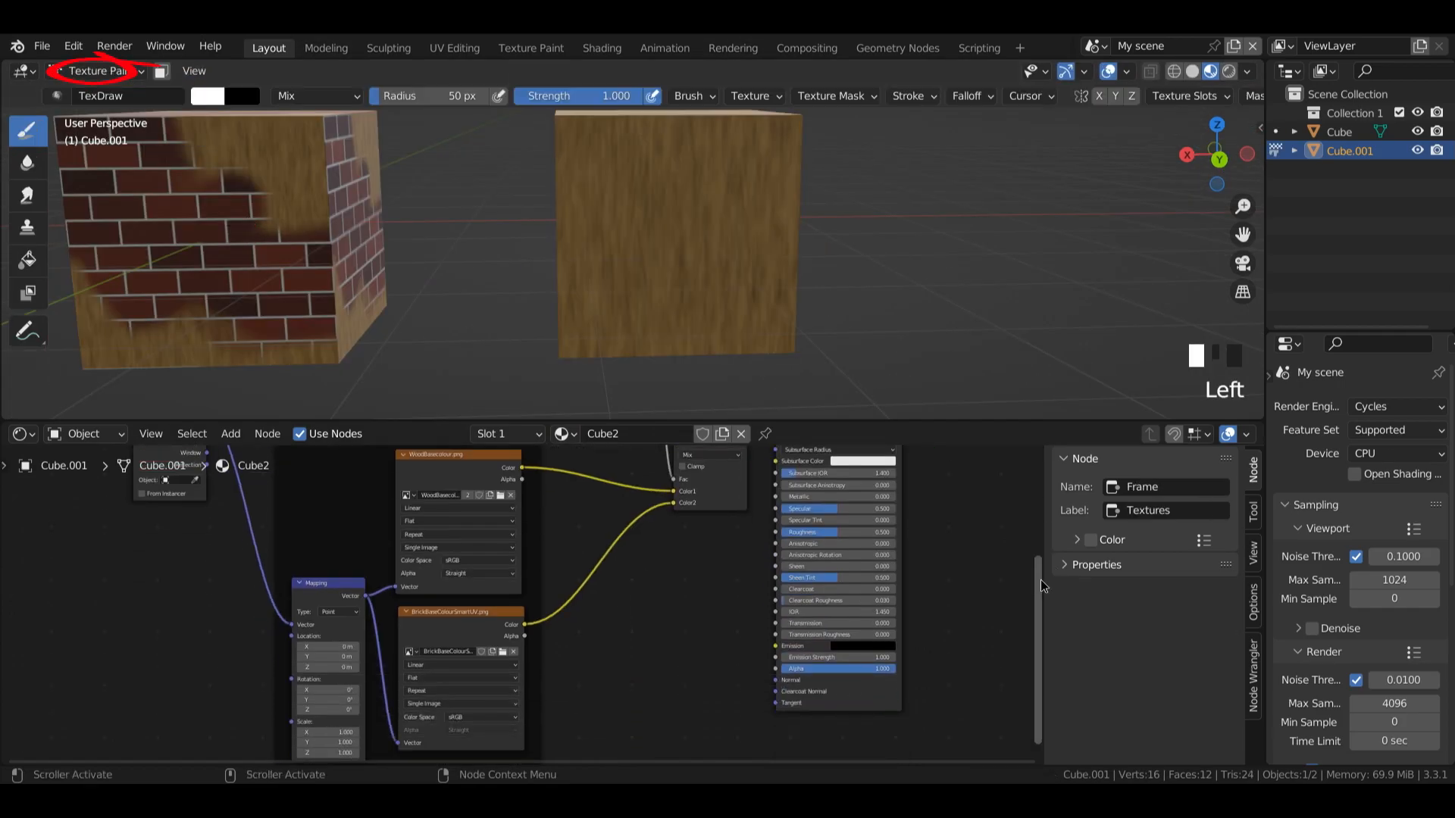
pyautogui.moveTo(1037, 591); pyautogui.dragTo(1029, 435)
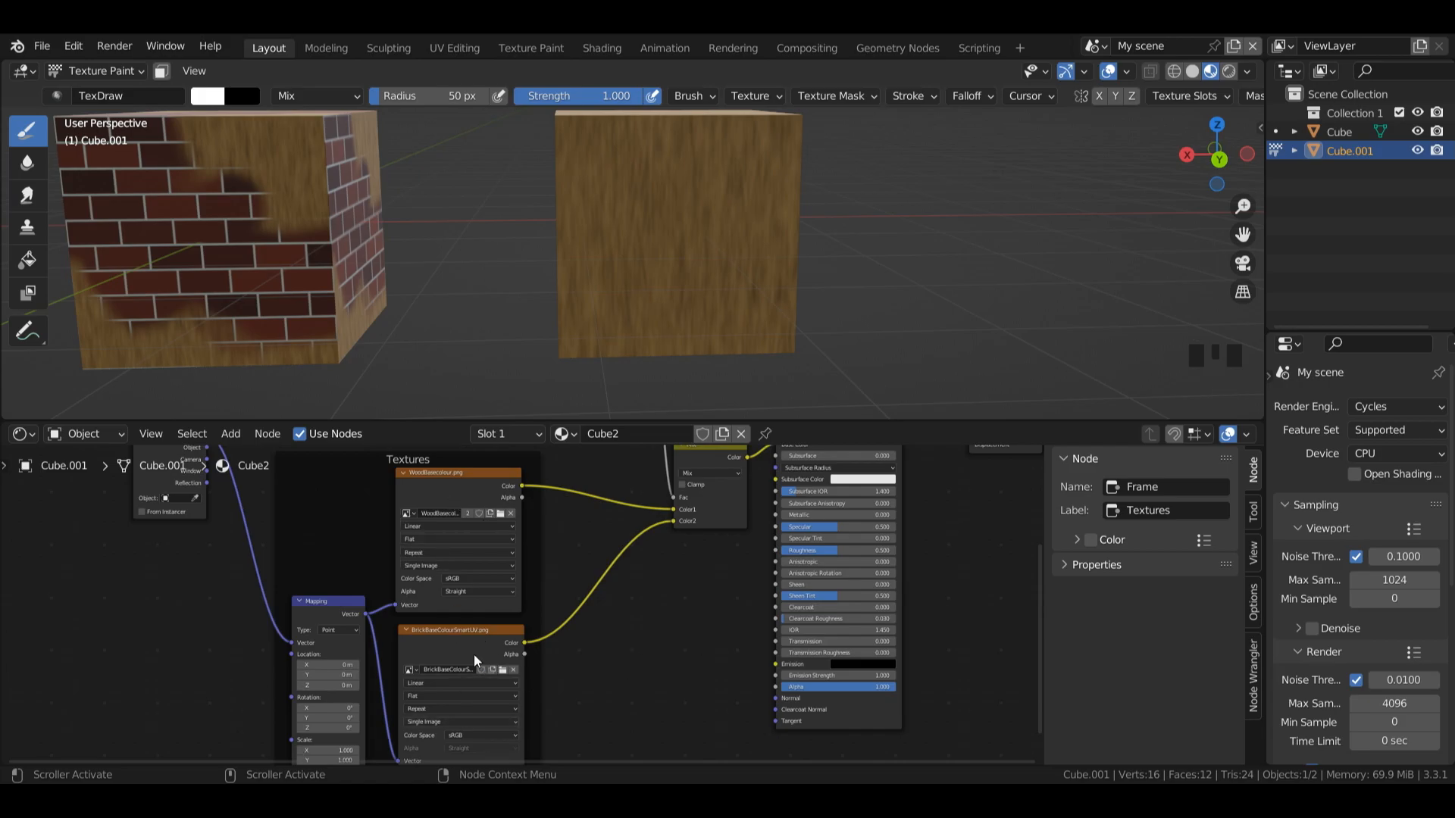
pyautogui.moveTo(1042, 534); pyautogui.dragTo(1004, 447)
pyautogui.click(597, 503)
pyautogui.moveTo(615, 191)
pyautogui.mouseDown()
pyautogui.moveTo(705, 299)
pyautogui.moveTo(649, 243)
pyautogui.mouseUp()
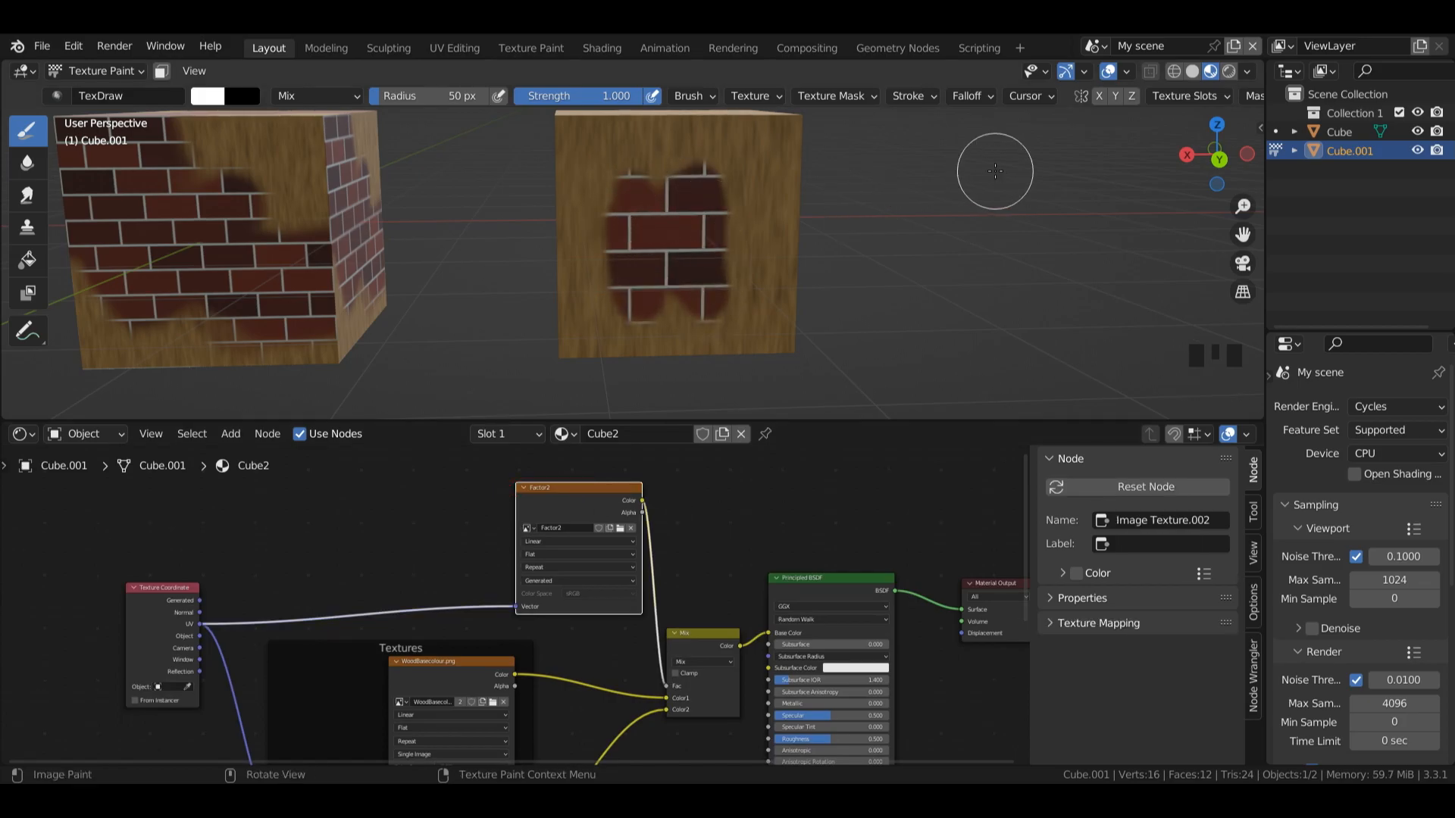
# Step: Paint a smiley face with two eyes and a curved mouth on the adjacent side of the duplicated cube
pyautogui.moveTo(1216, 155); pyautogui.dragTo(1186, 157)
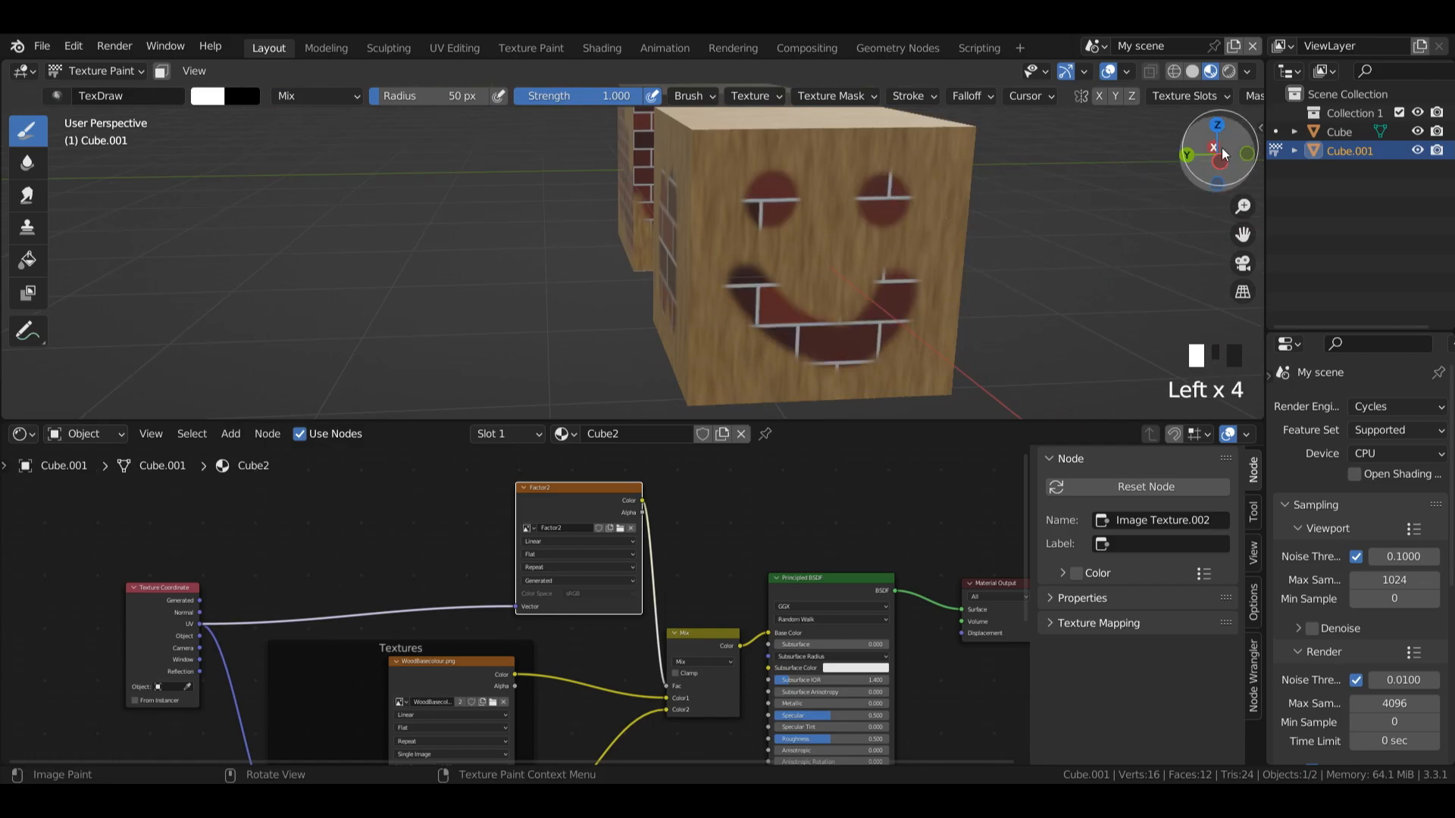
pyautogui.click(1221, 148)
pyautogui.moveTo(1216, 155)
pyautogui.mouseDown()
pyautogui.moveTo(1129, 159)
pyautogui.moveTo(1282, 175)
pyautogui.mouseUp()
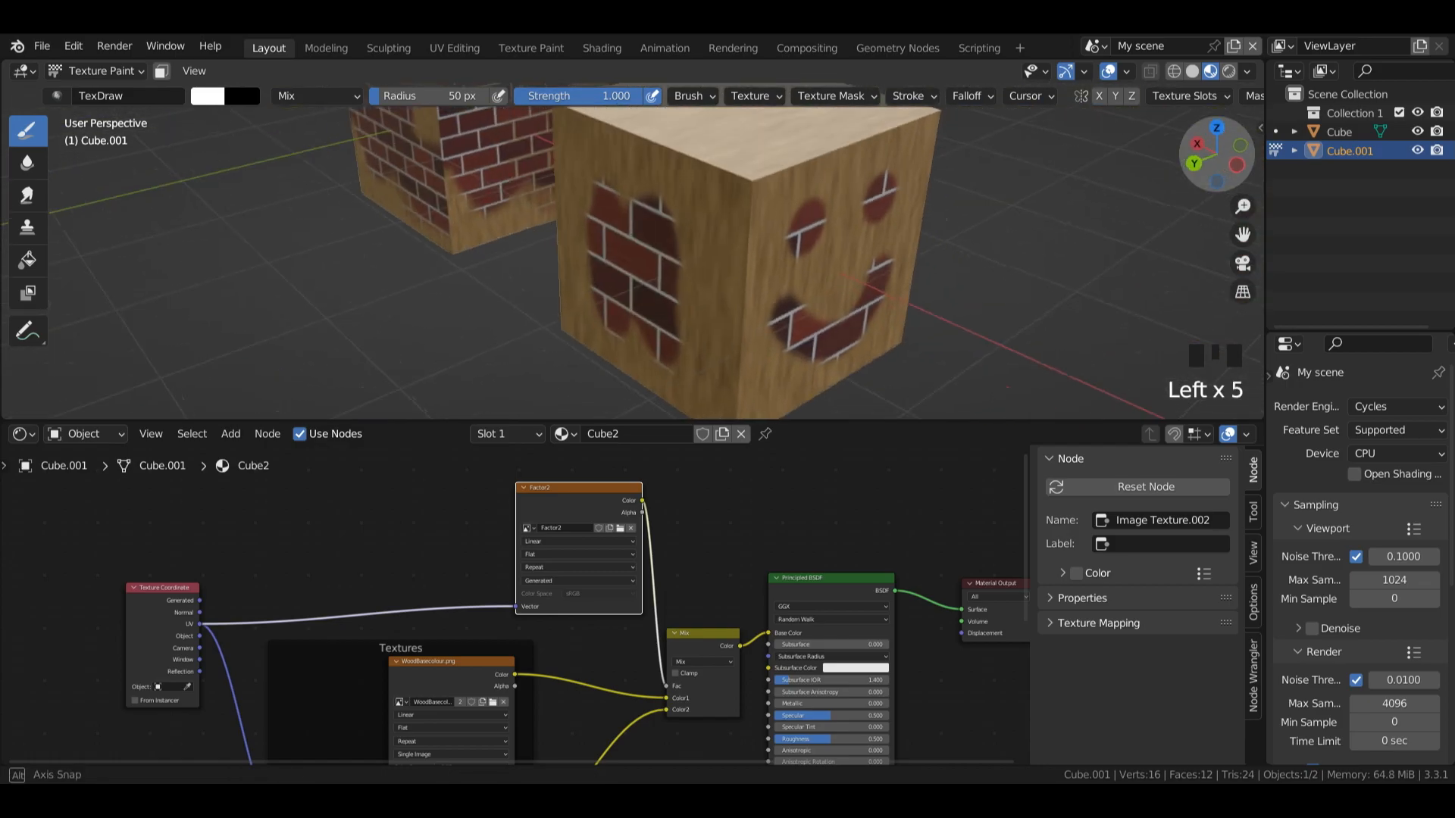
# Step: Try the brush falloff on the duplicated cube's top face, undoing the last strokes and painting a new one
pyautogui.click(968, 96)
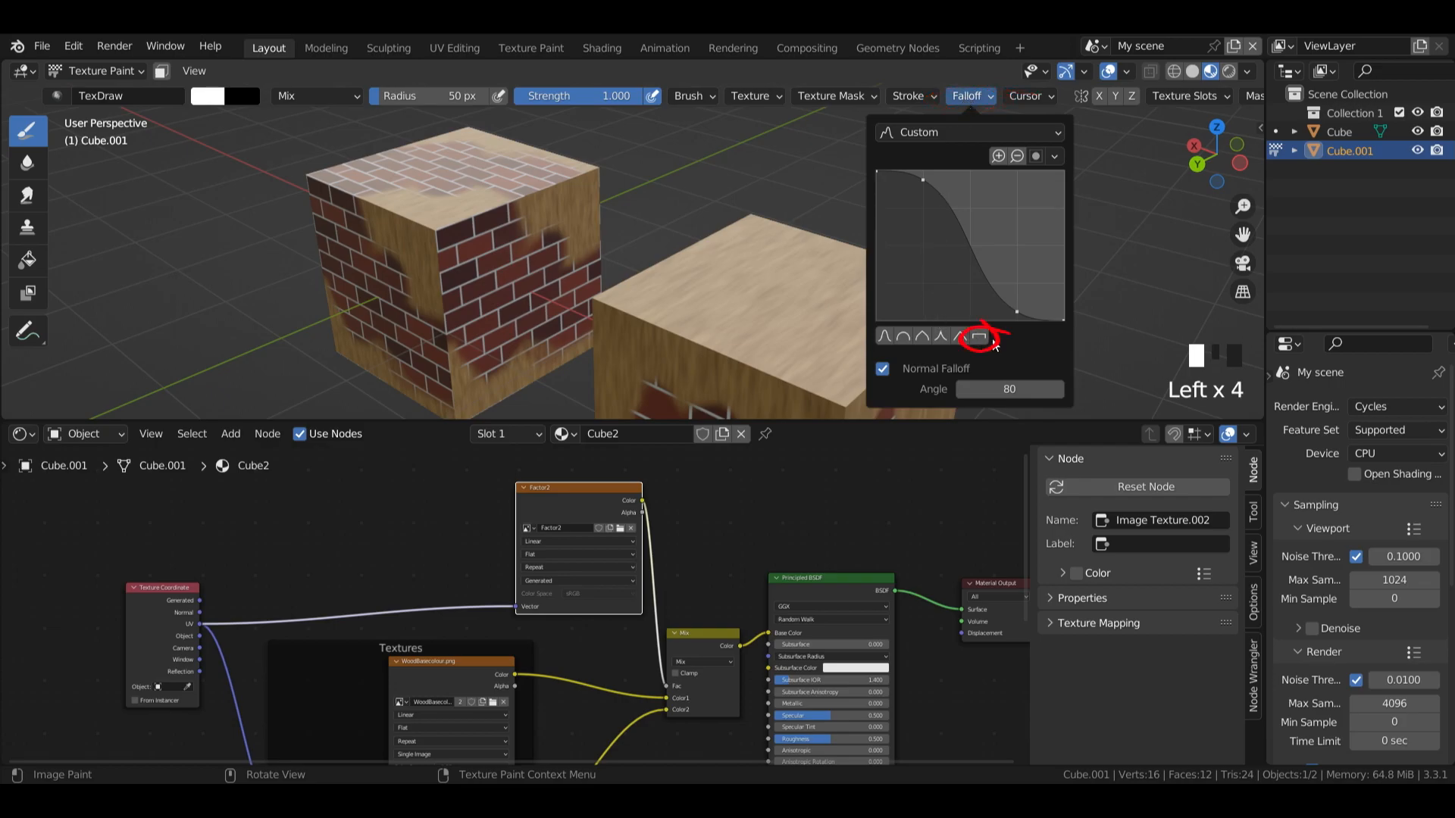
pyautogui.hotkey('ctrl', 'z')
pyautogui.hotkey('ctrl', 'z')
pyautogui.moveTo(723, 280)
pyautogui.mouseDown()
pyautogui.moveTo(802, 313)
pyautogui.moveTo(767, 318)
pyautogui.moveTo(792, 305)
pyautogui.mouseUp()
pyautogui.moveTo(1214, 160)
pyautogui.mouseDown()
pyautogui.moveTo(1061, 205)
pyautogui.moveTo(996, 151)
pyautogui.moveTo(920, 169)
pyautogui.moveTo(704, 167)
pyautogui.mouseUp()
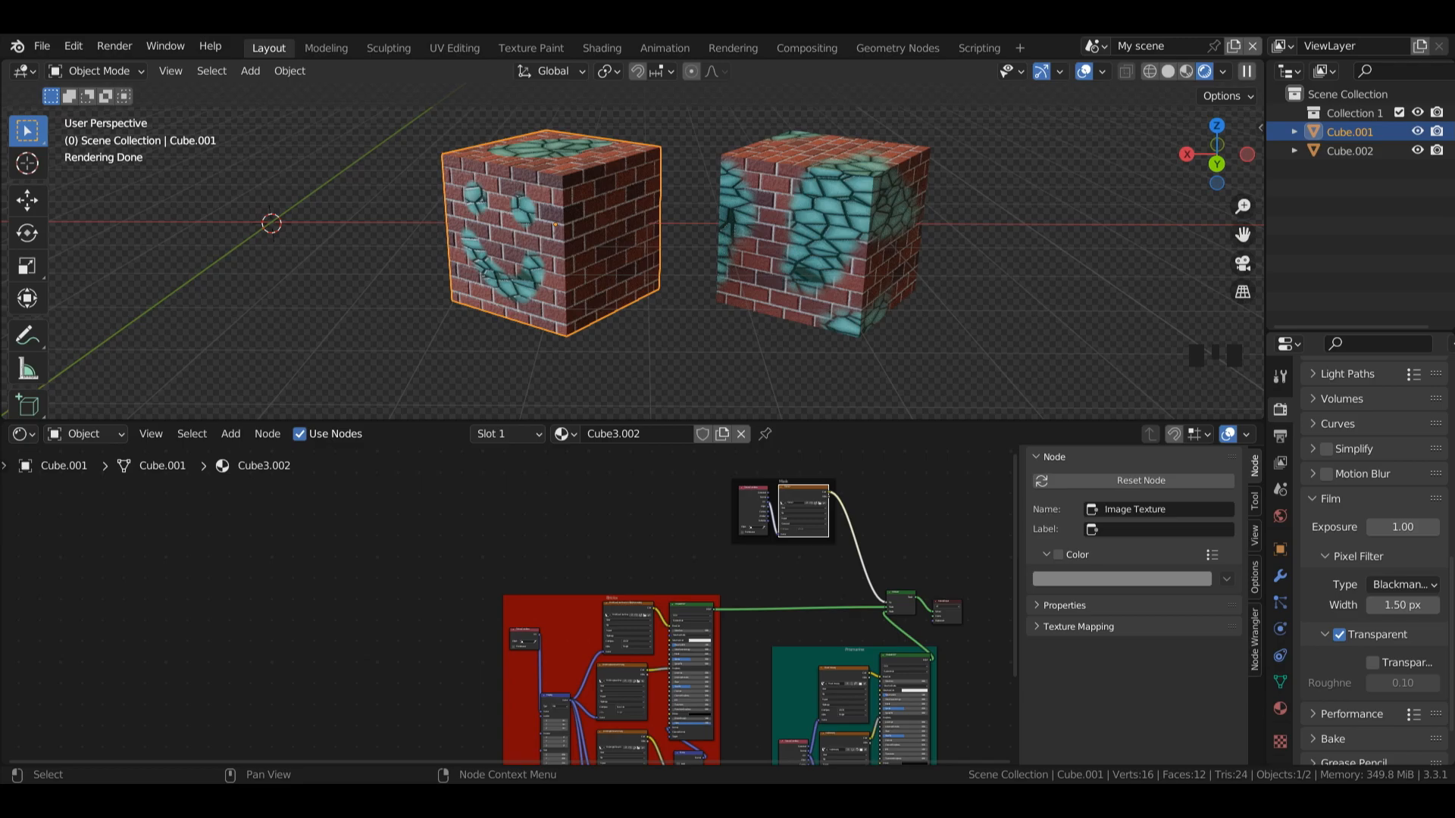
pyautogui.moveTo(1015, 496); pyautogui.dragTo(1018, 549)
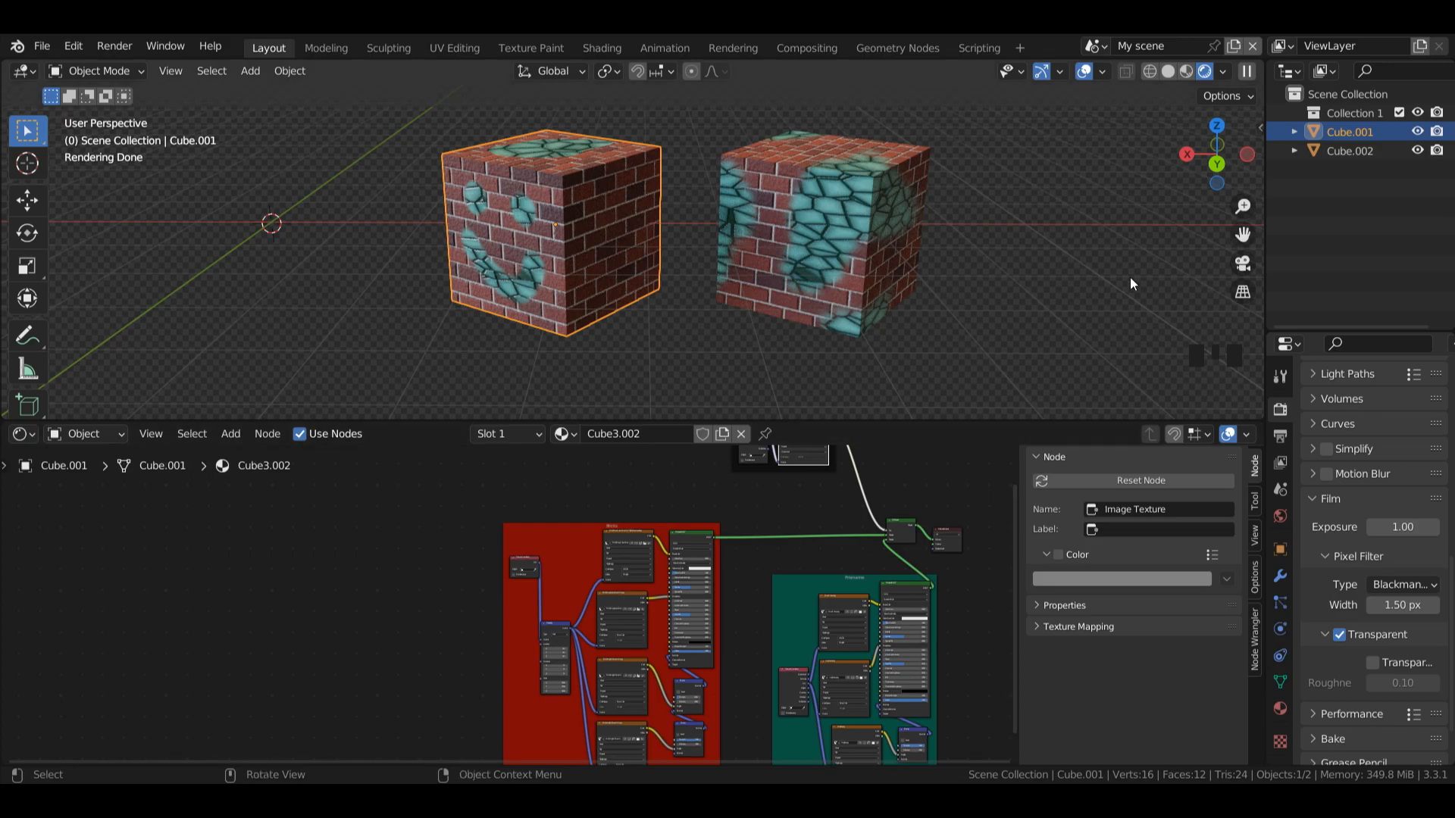
pyautogui.moveTo(1131, 278); pyautogui.dragTo(9, 182, button='middle')
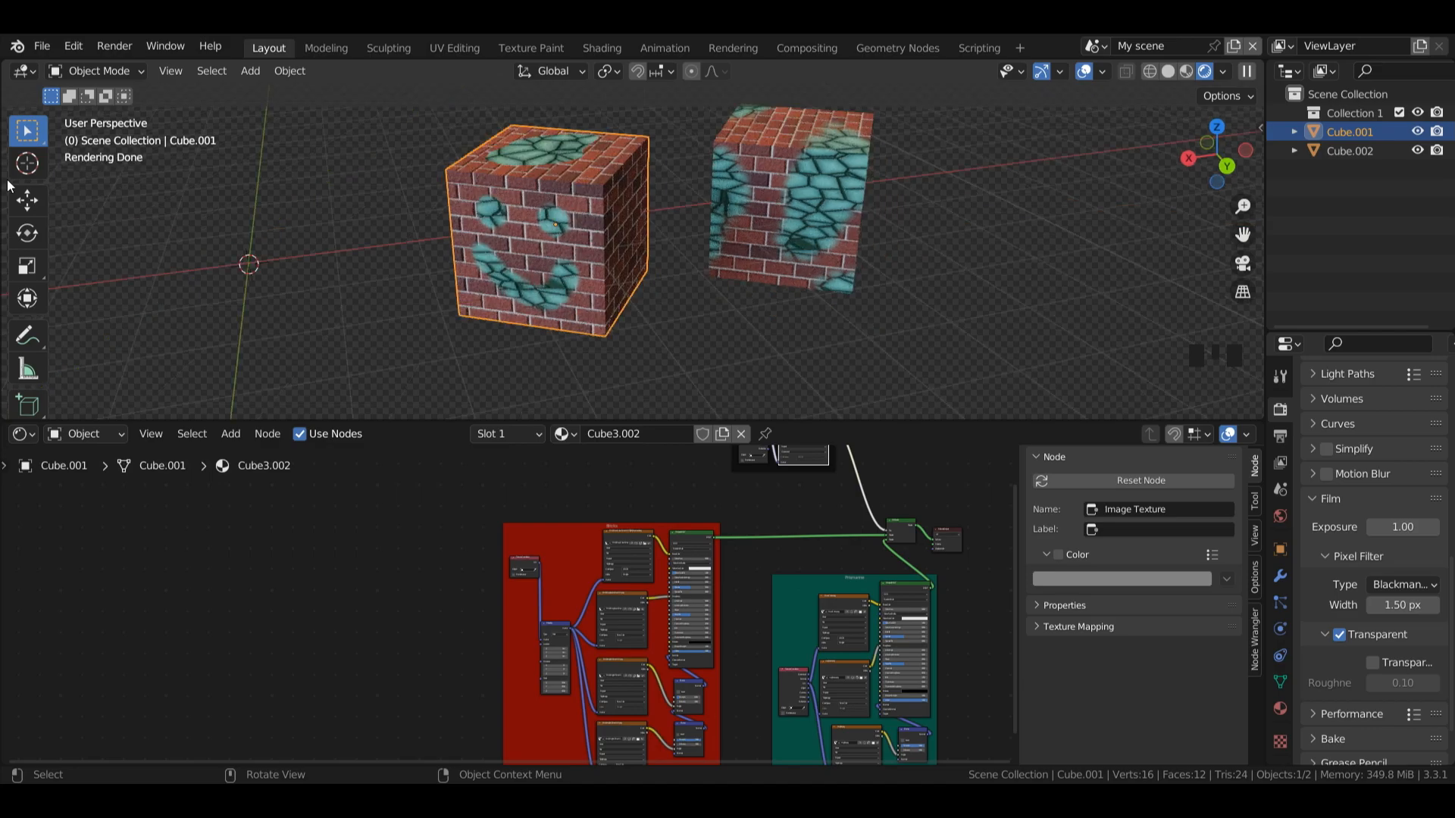